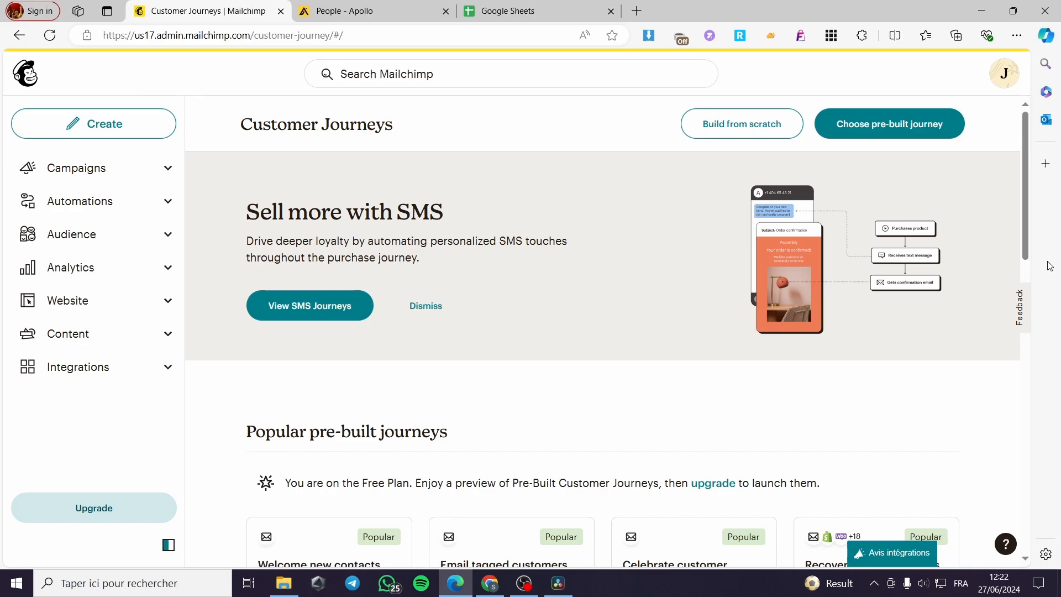
- Look over Mailchimp's Customer Journeys page and its pre-built journeys, and compare it with the Apollo people search page
scroll(954, 270, down, 2)
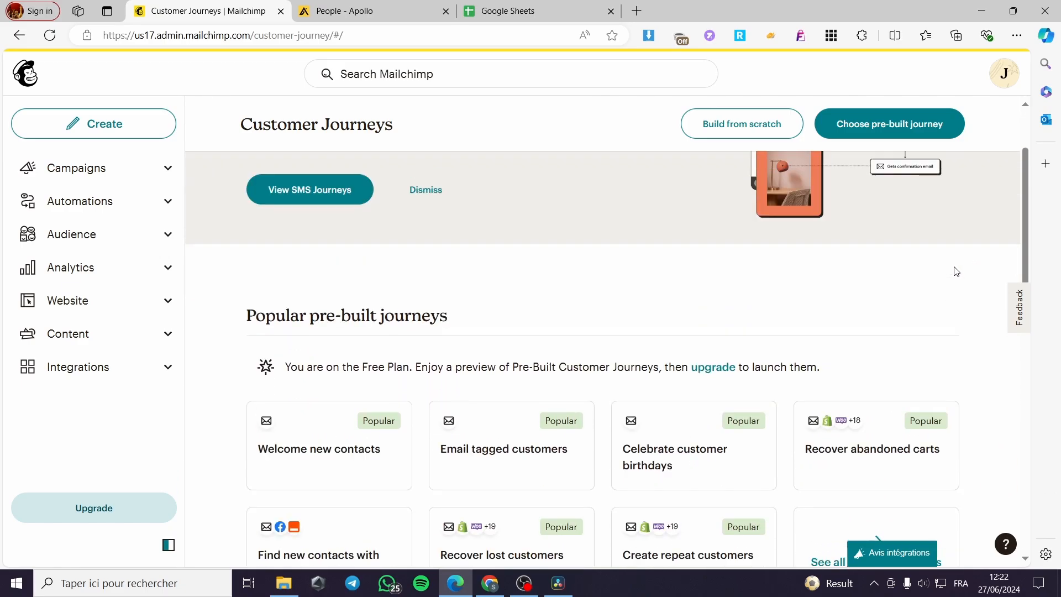
scroll(977, 268, up, 3)
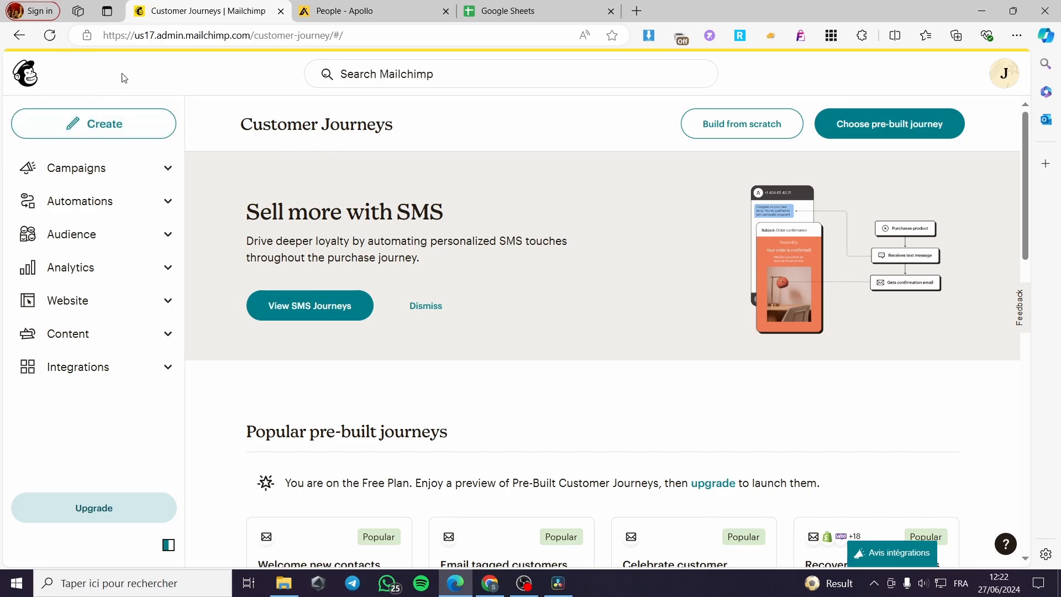
click(341, 16)
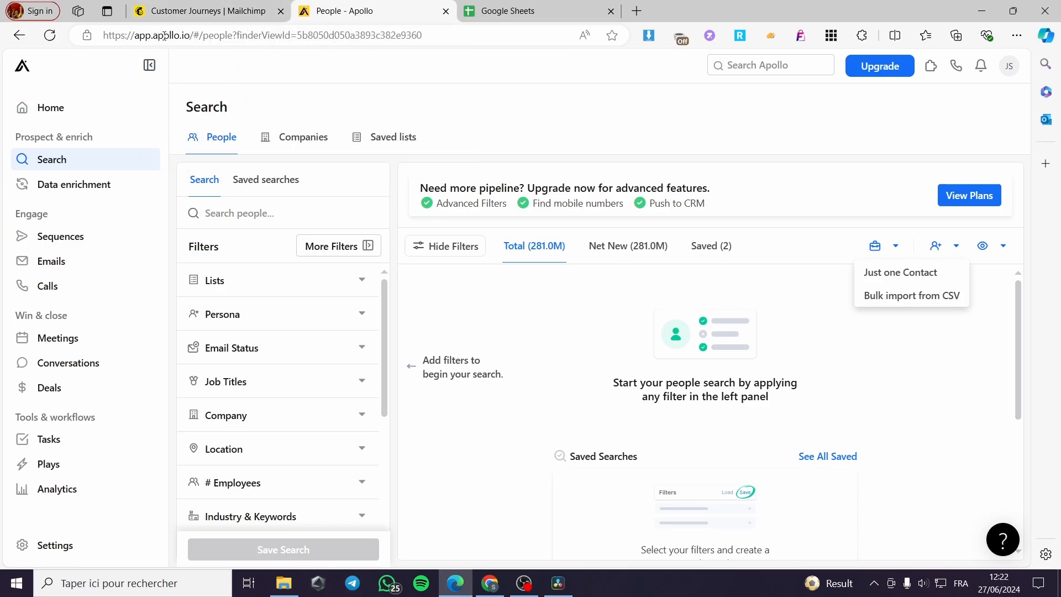
click(210, 10)
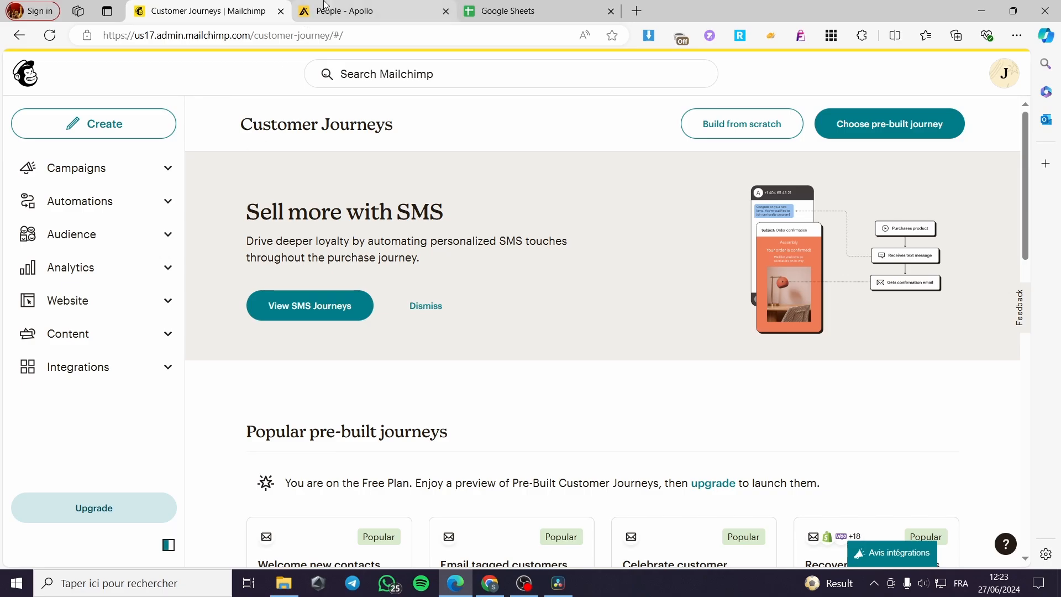
click(309, 11)
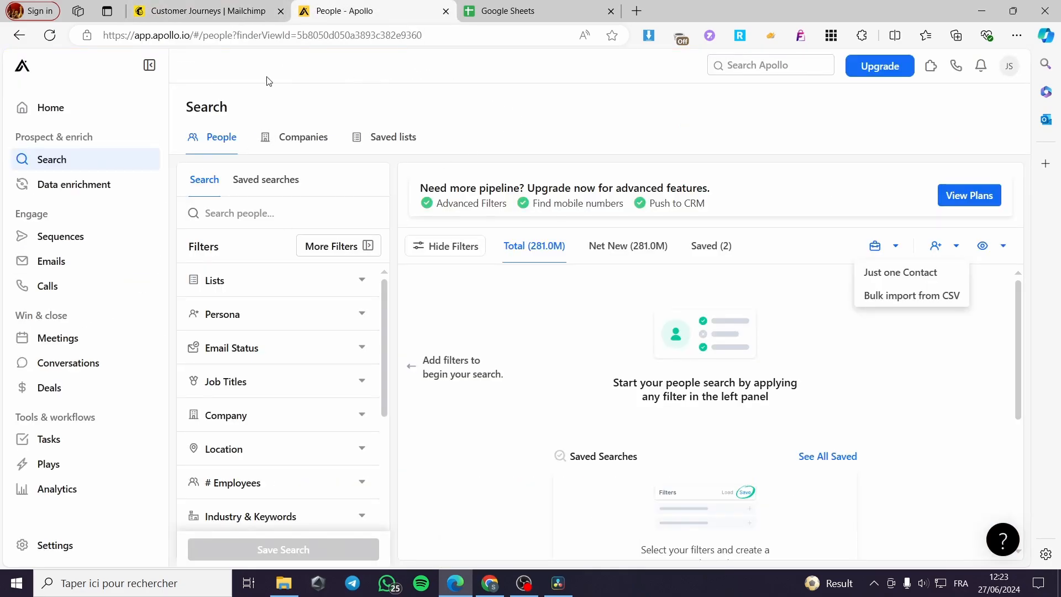
click(196, 12)
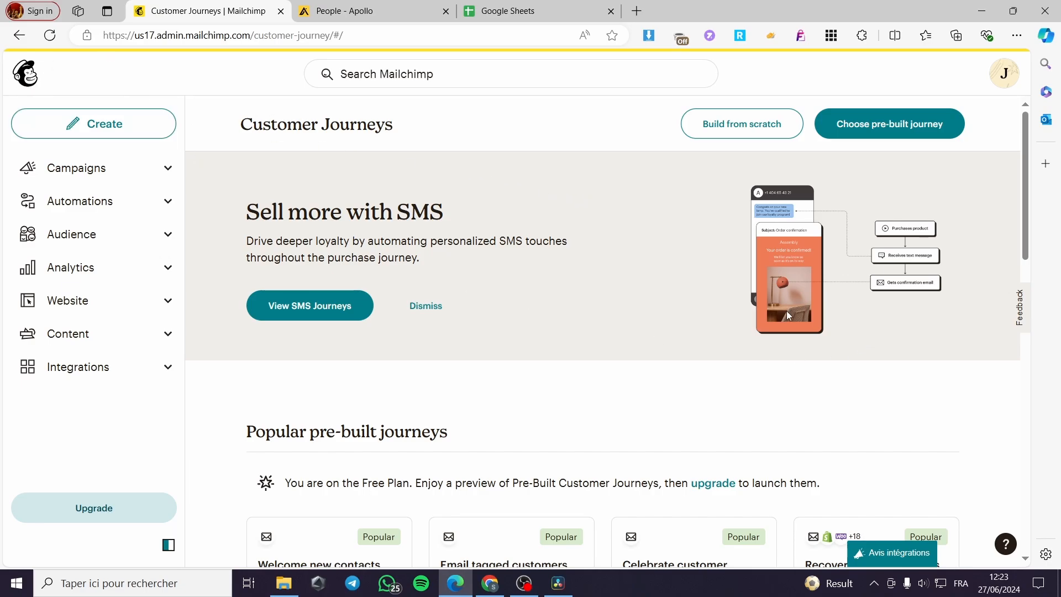
scroll(787, 310, down, 5)
scroll(749, 299, up, 5)
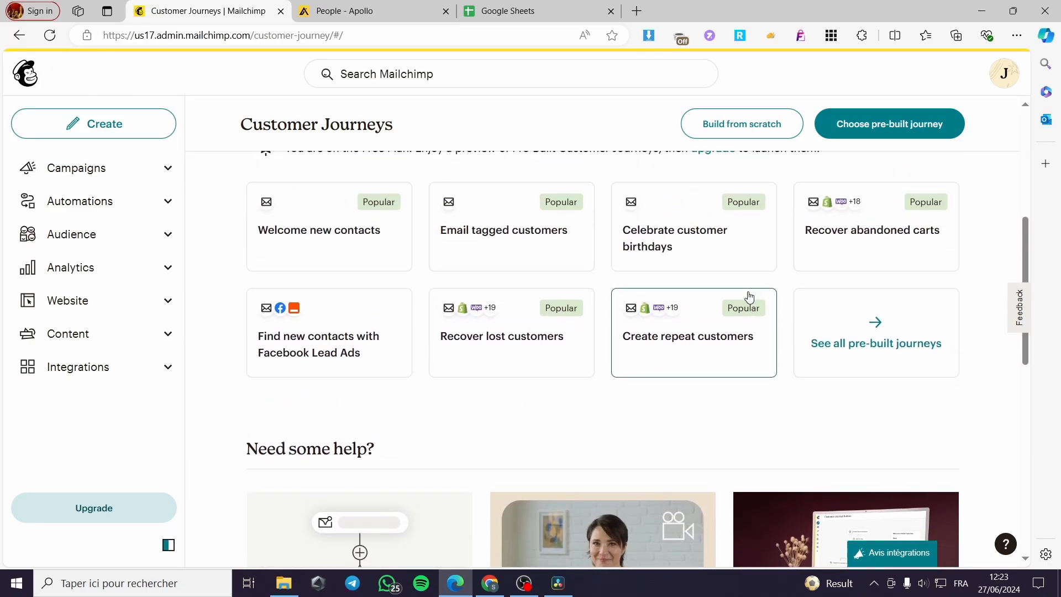
- Expand the Campaigns, Automations and Audience sections in Mailchimp and look through the Audience dashboard
click(149, 137)
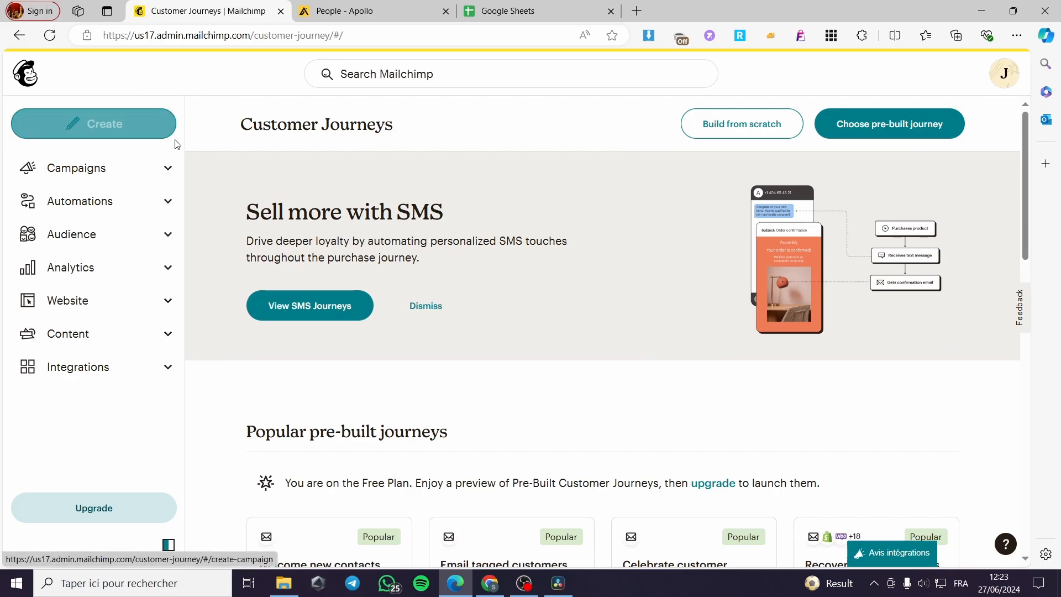
click(168, 167)
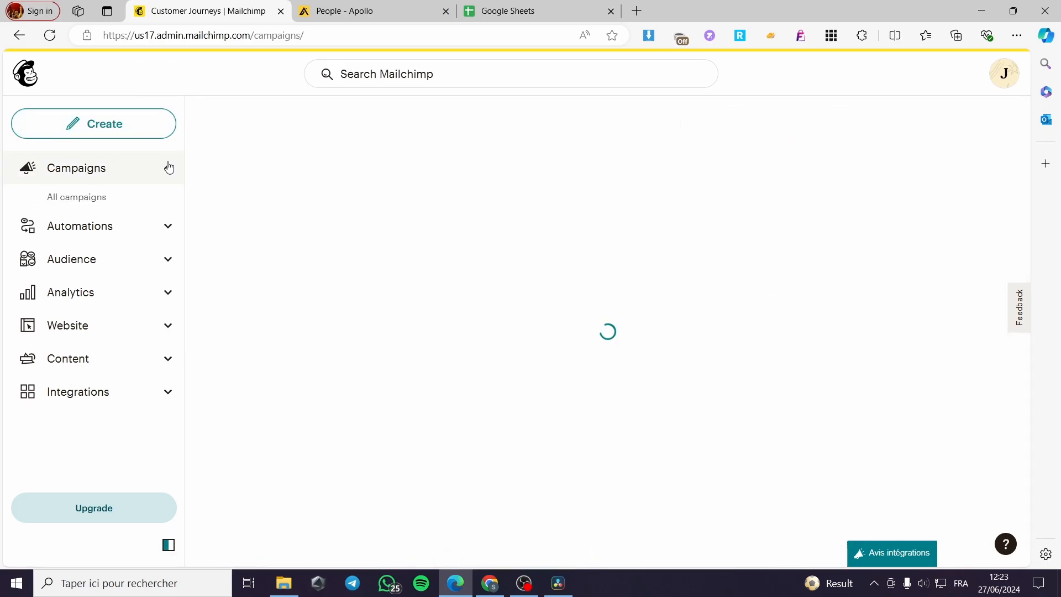
click(171, 235)
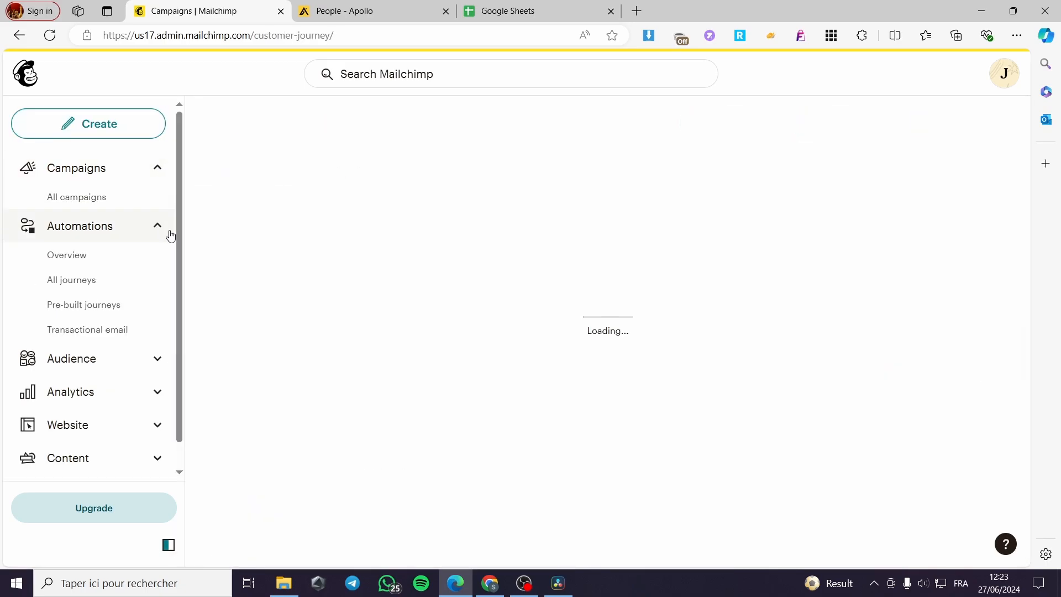
click(155, 360)
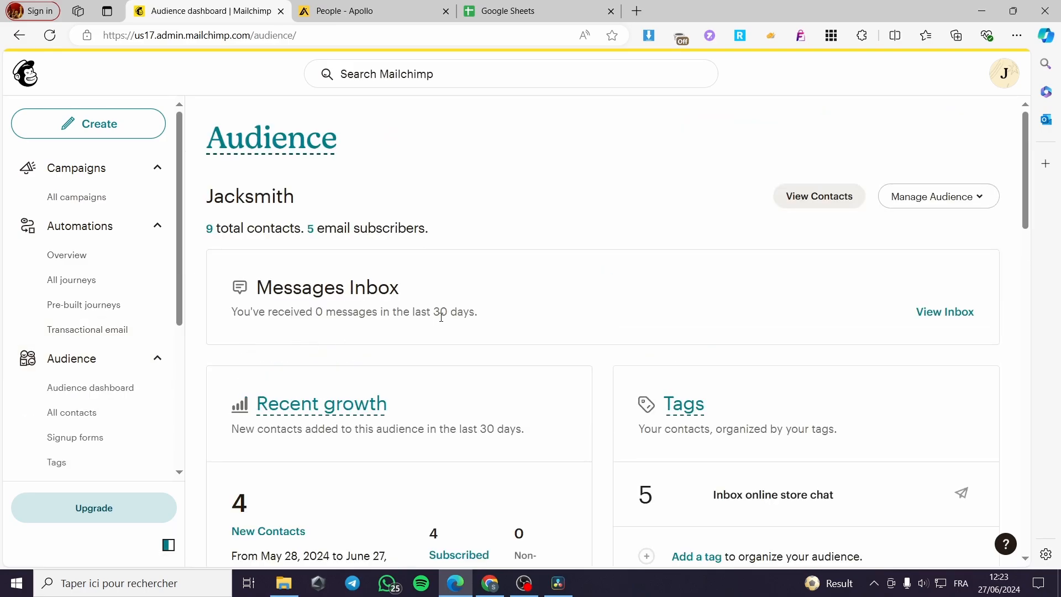
scroll(442, 314, down, 1)
scroll(140, 372, down, 5)
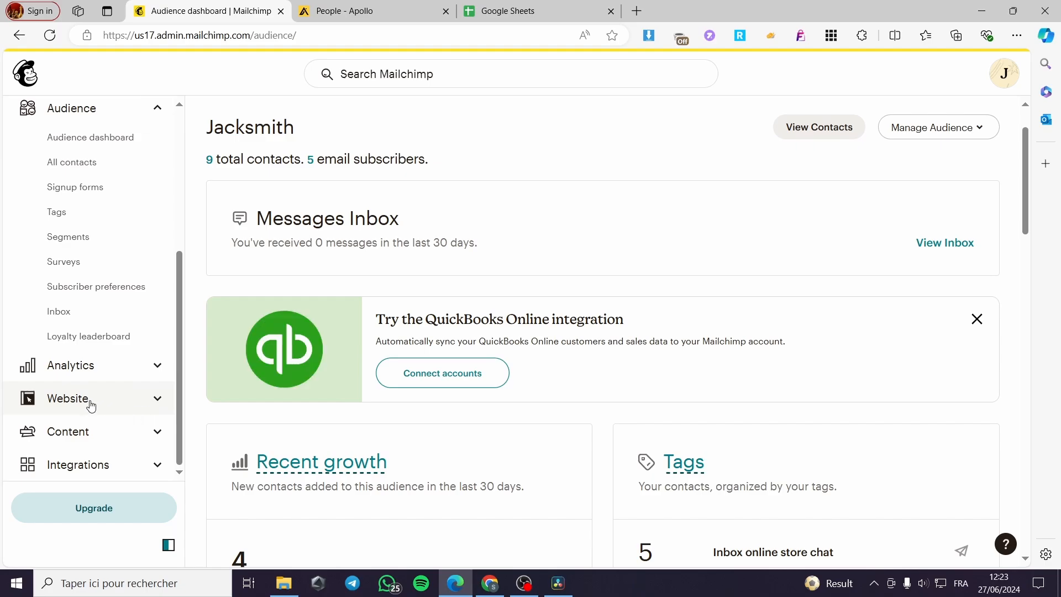
scroll(94, 403, up, 5)
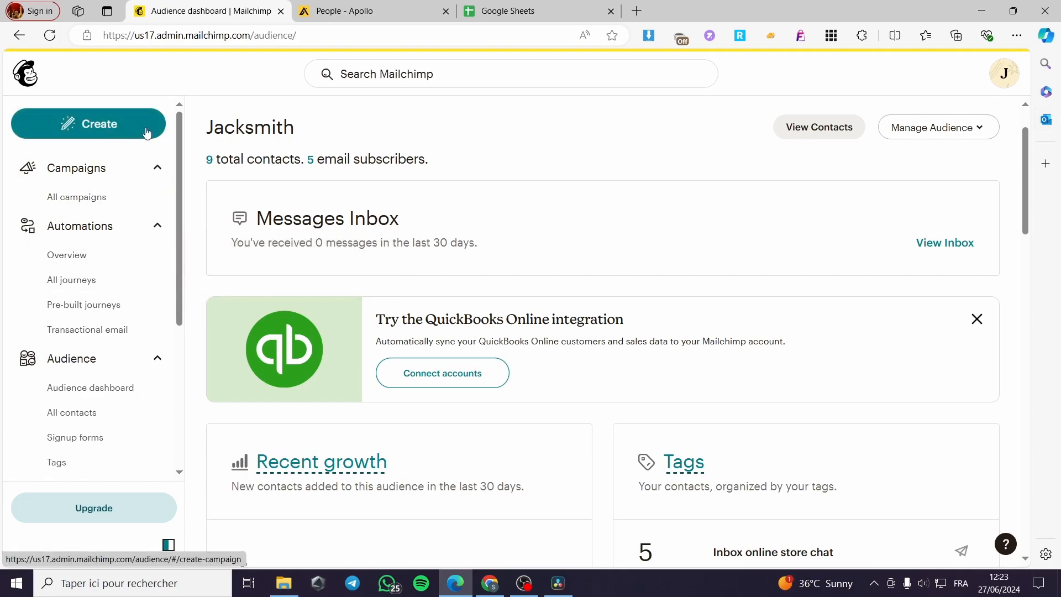
- Start creating a new email from a template and open the template selection
click(74, 128)
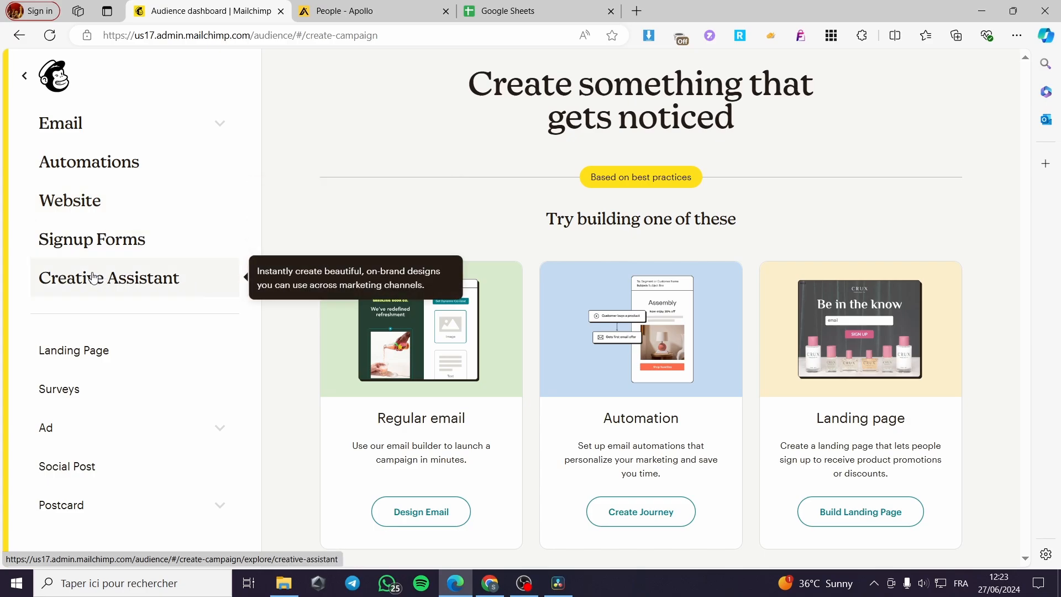
click(74, 123)
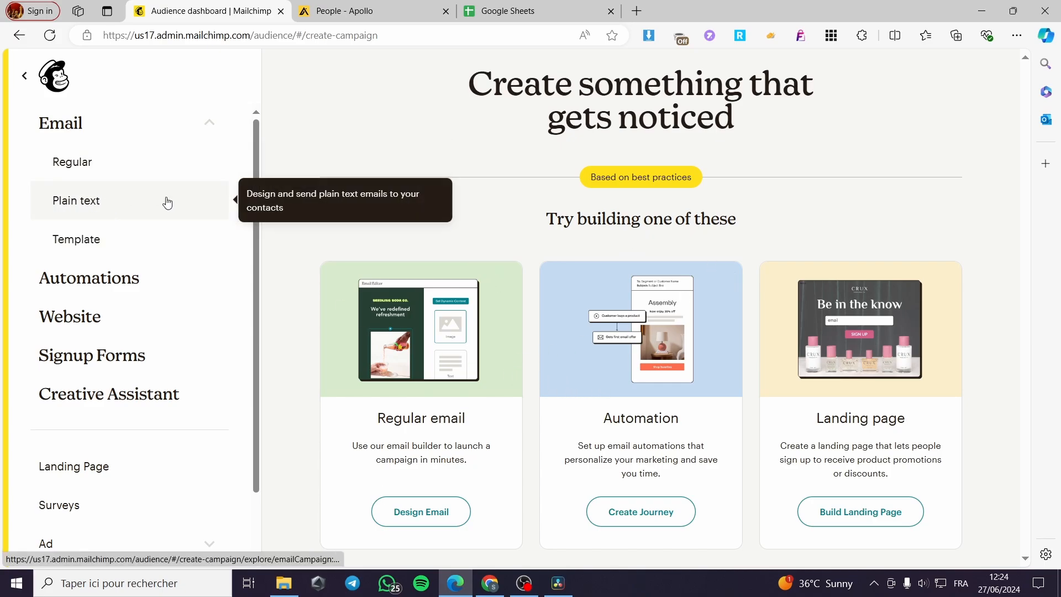
click(77, 247)
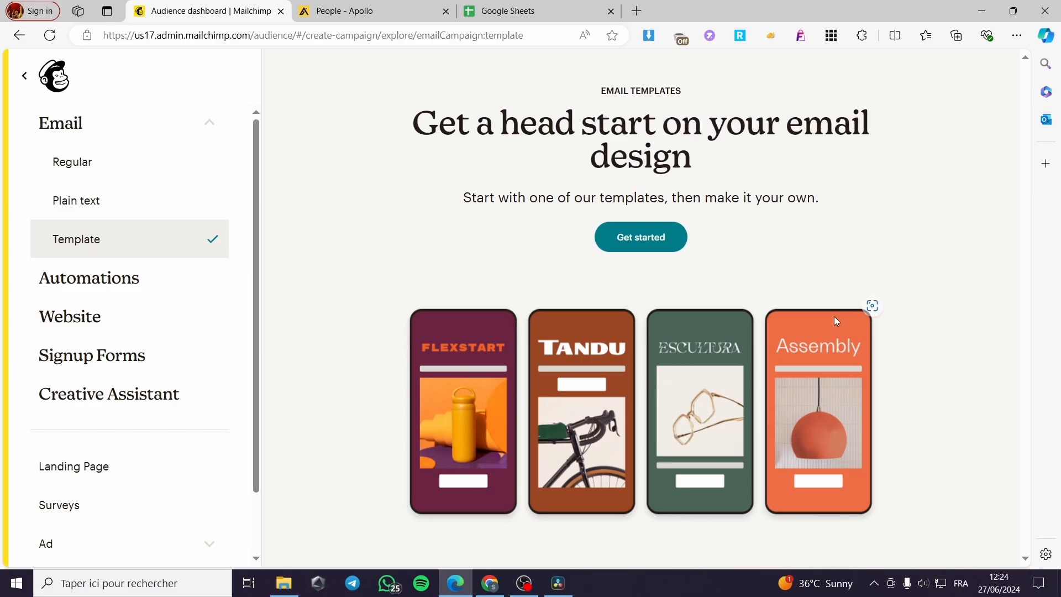
click(660, 233)
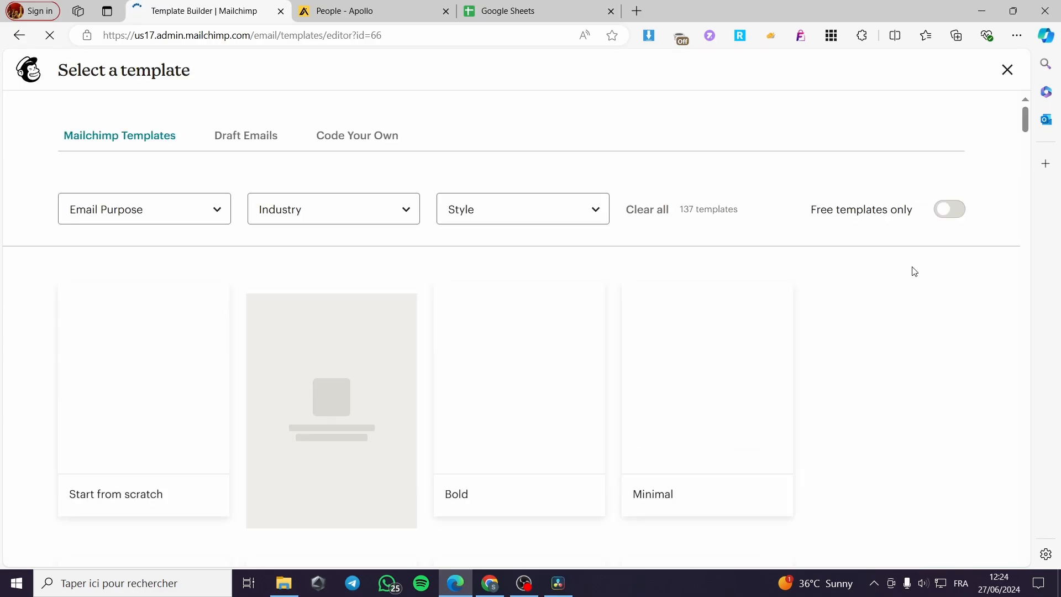
- Review the email purpose options and filter the templates by the Business & Finance industry
scroll(867, 285, down, 3)
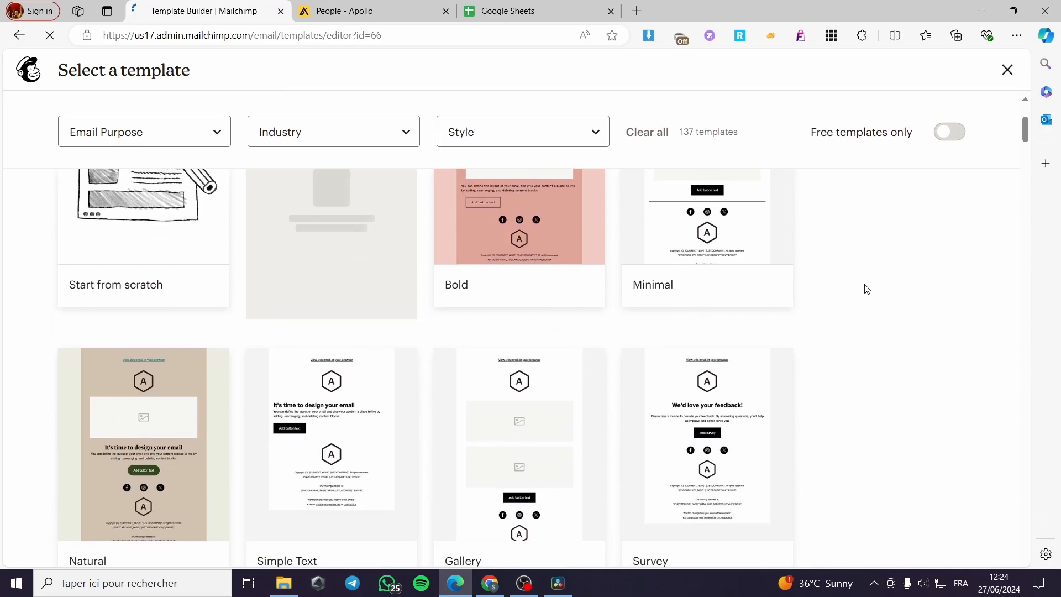
scroll(880, 386, up, 4)
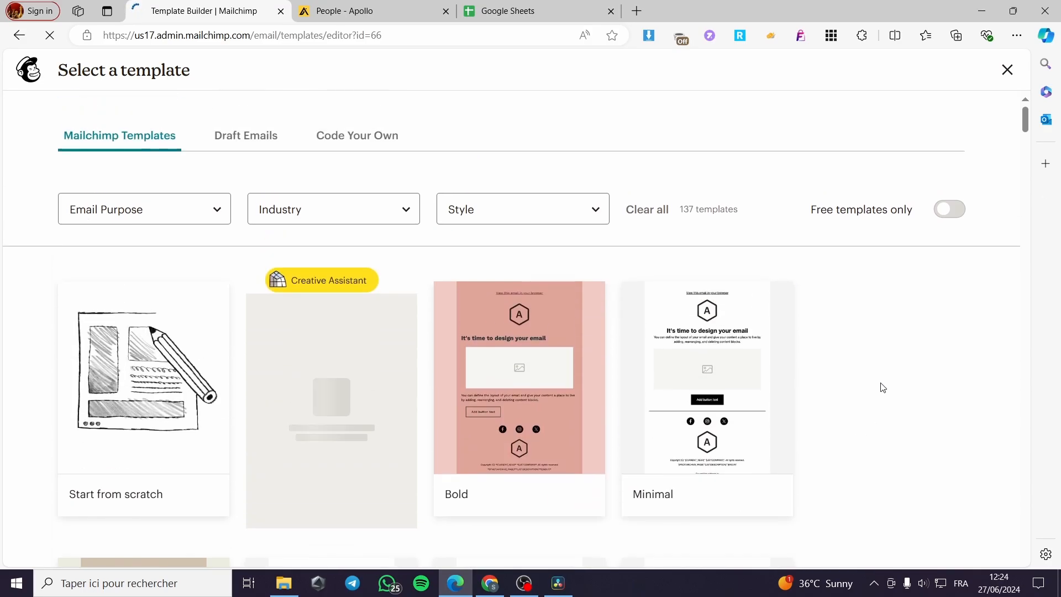
click(181, 208)
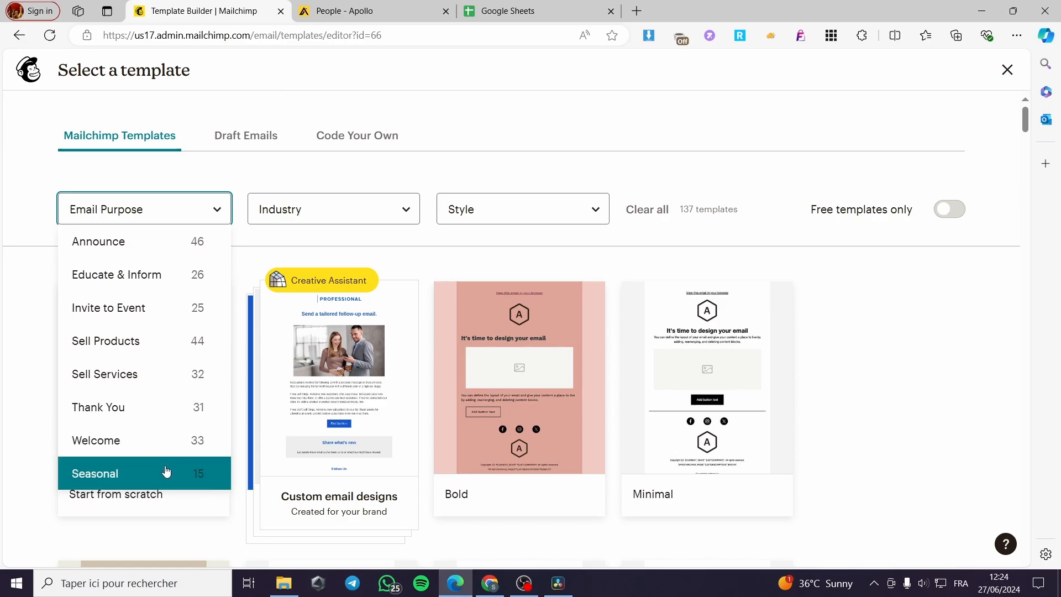
click(339, 202)
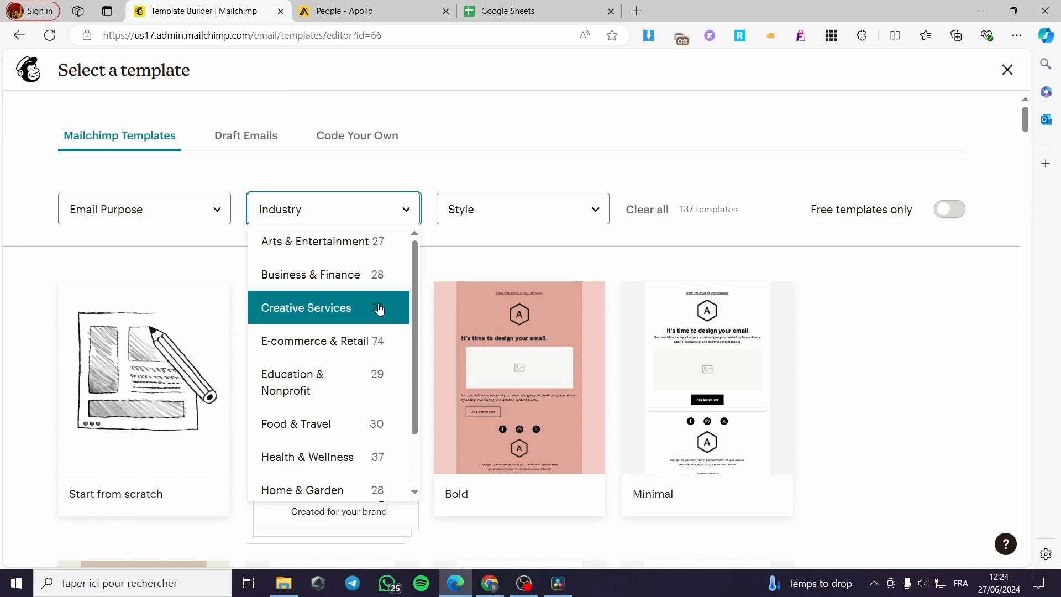
click(319, 279)
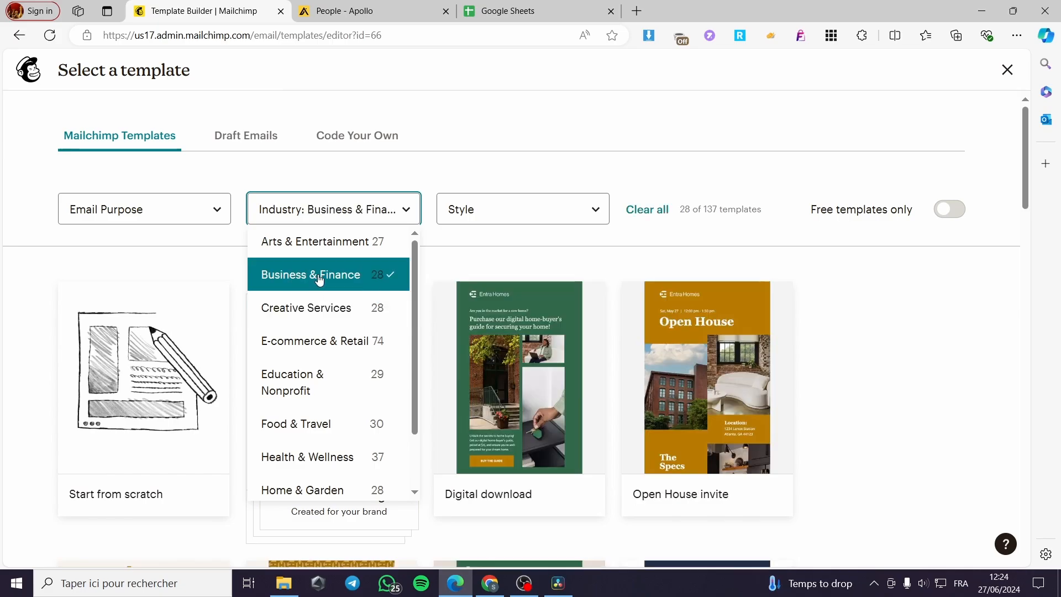
click(886, 355)
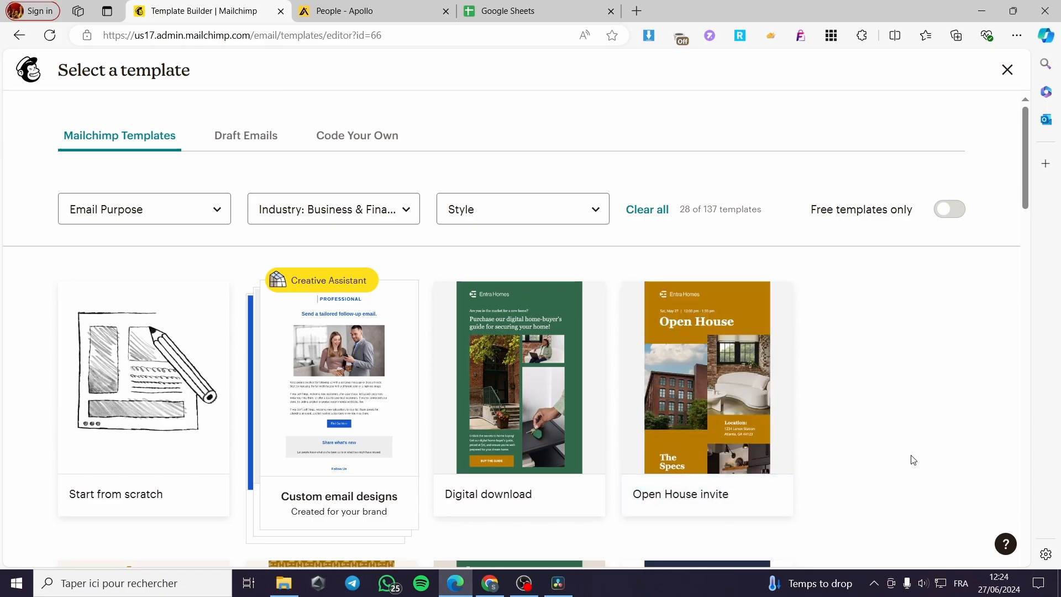
- Browse the filtered Business & Finance templates and limit the list to free templates only
scroll(912, 460, down, 5)
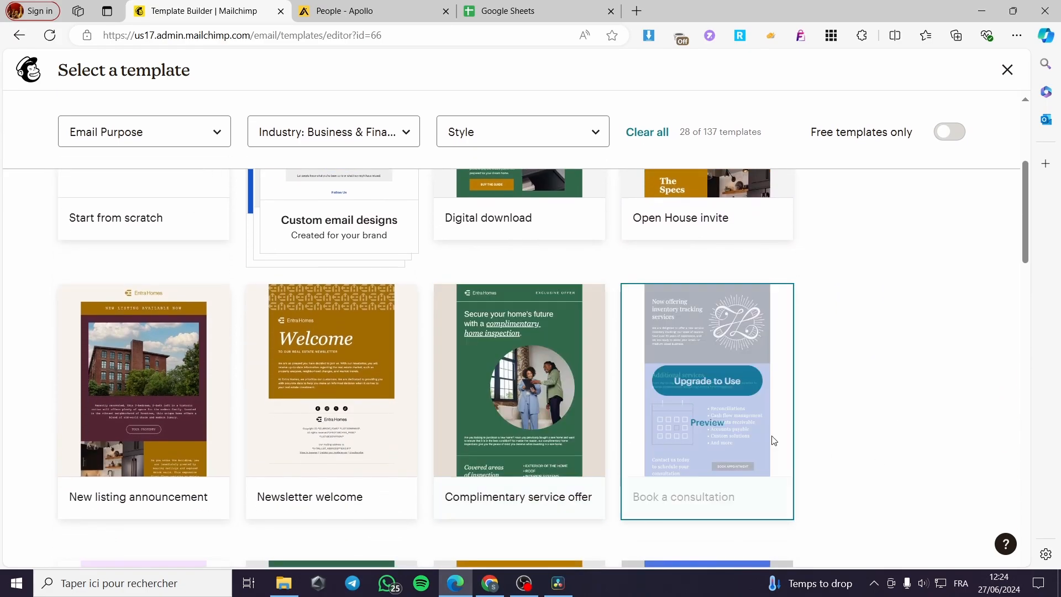
scroll(161, 386, up, 4)
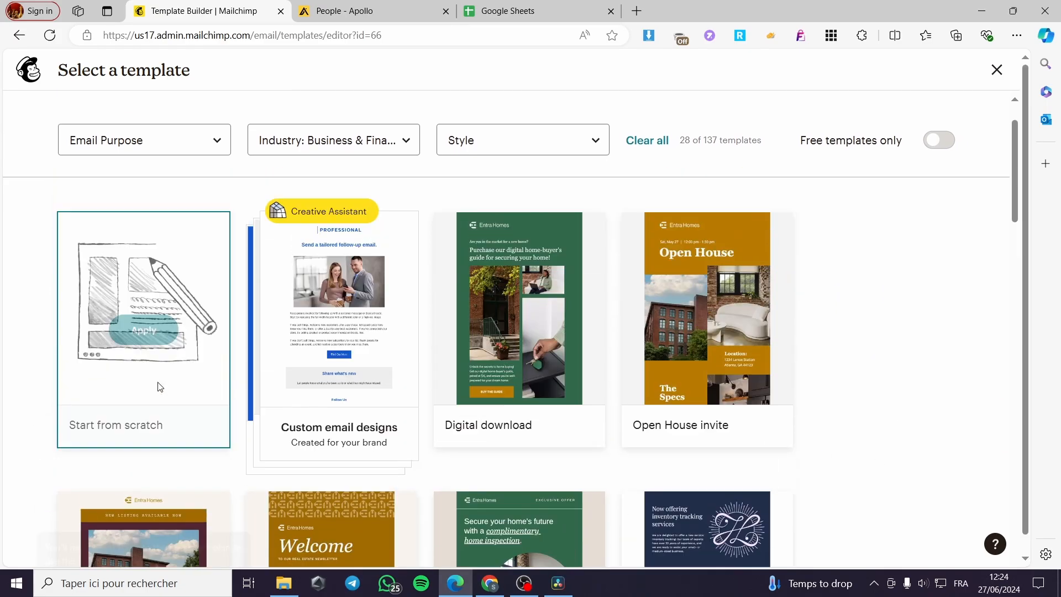
scroll(161, 387, up, 1)
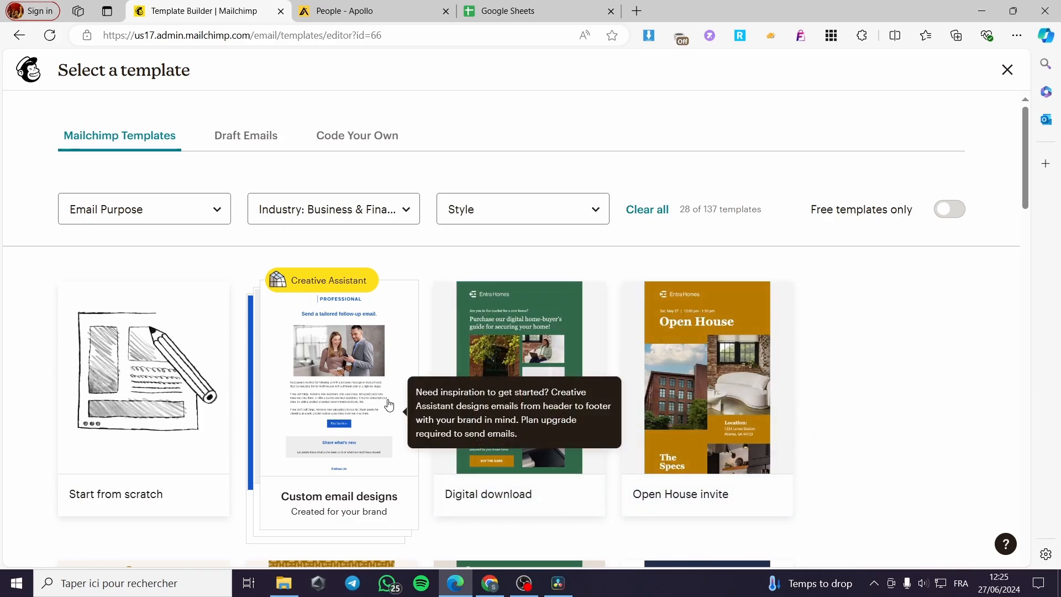
scroll(353, 402, down, 1)
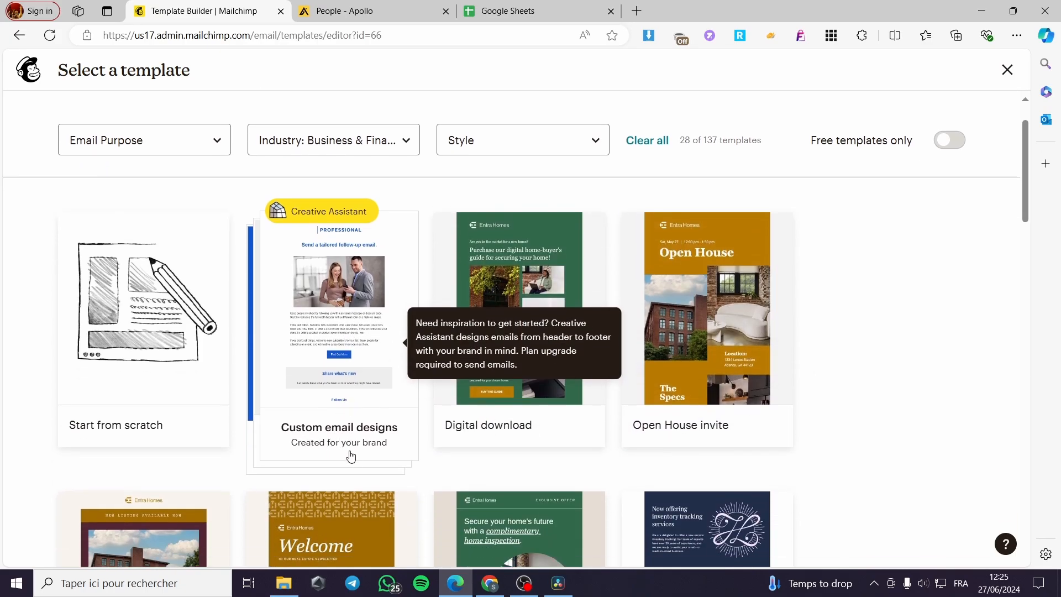
scroll(801, 386, down, 7)
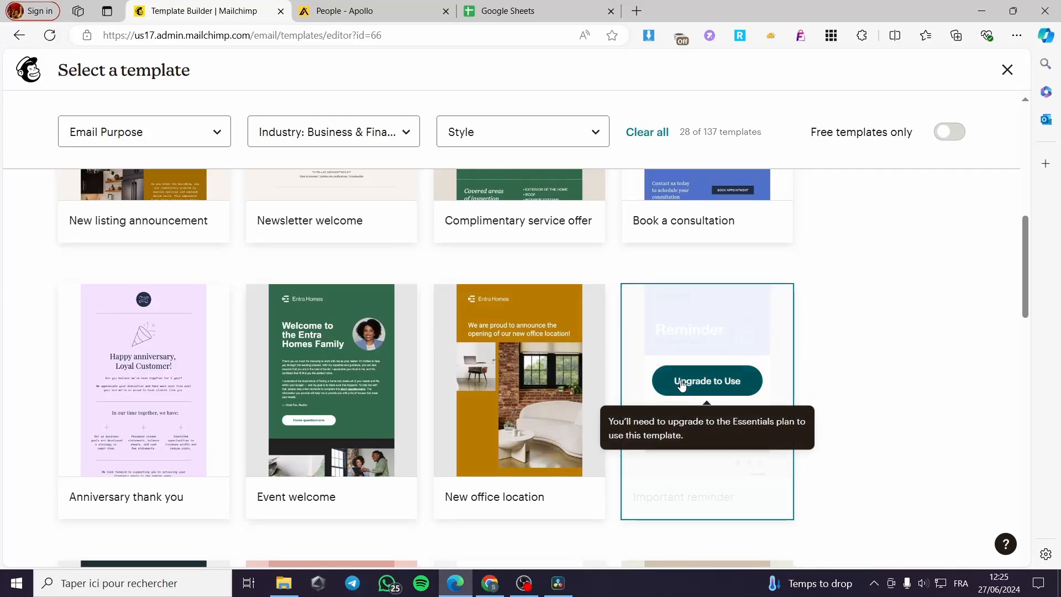
scroll(945, 210, down, 1)
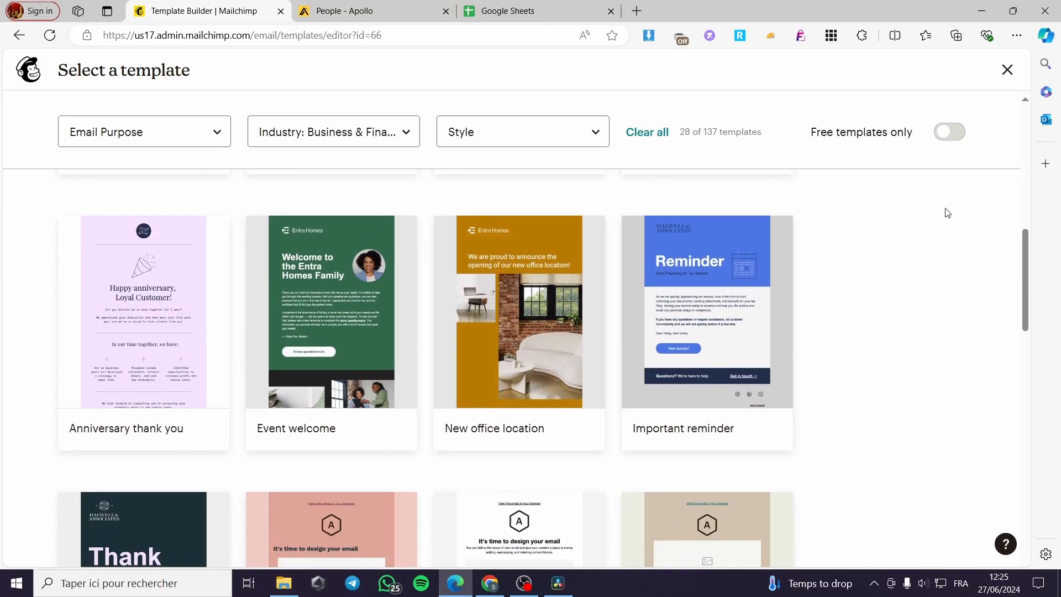
click(949, 131)
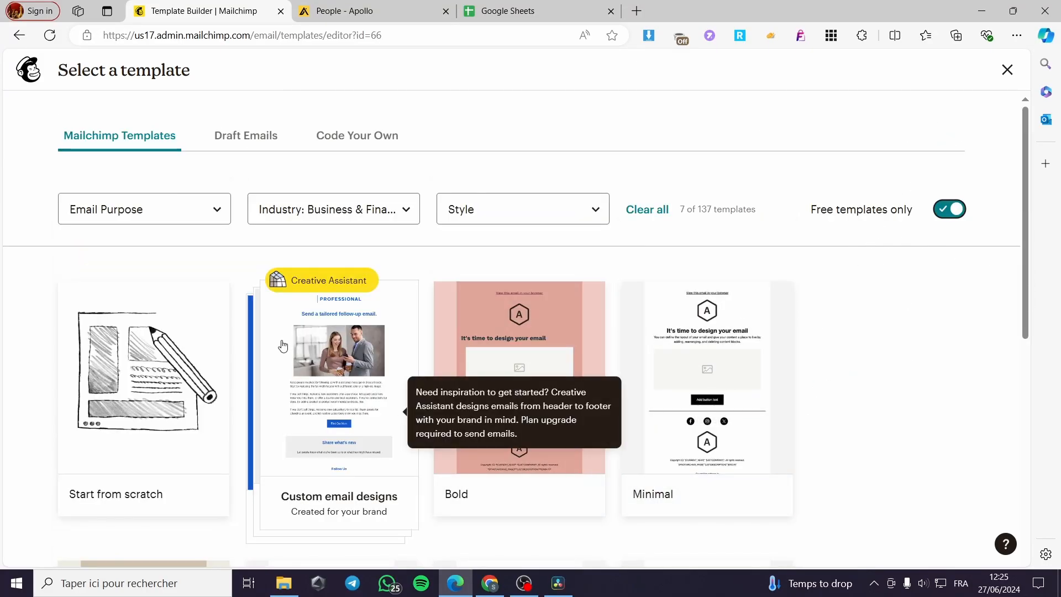
- Open the Creative Assistant's custom email designs and preview the whole Important Notification design
click(350, 377)
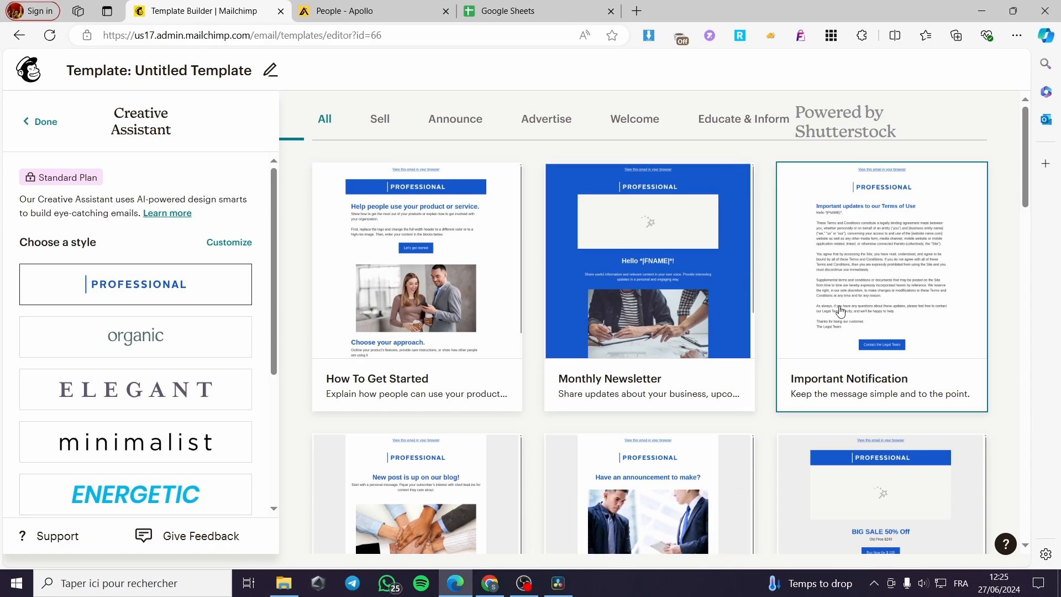
scroll(878, 309, down, 2)
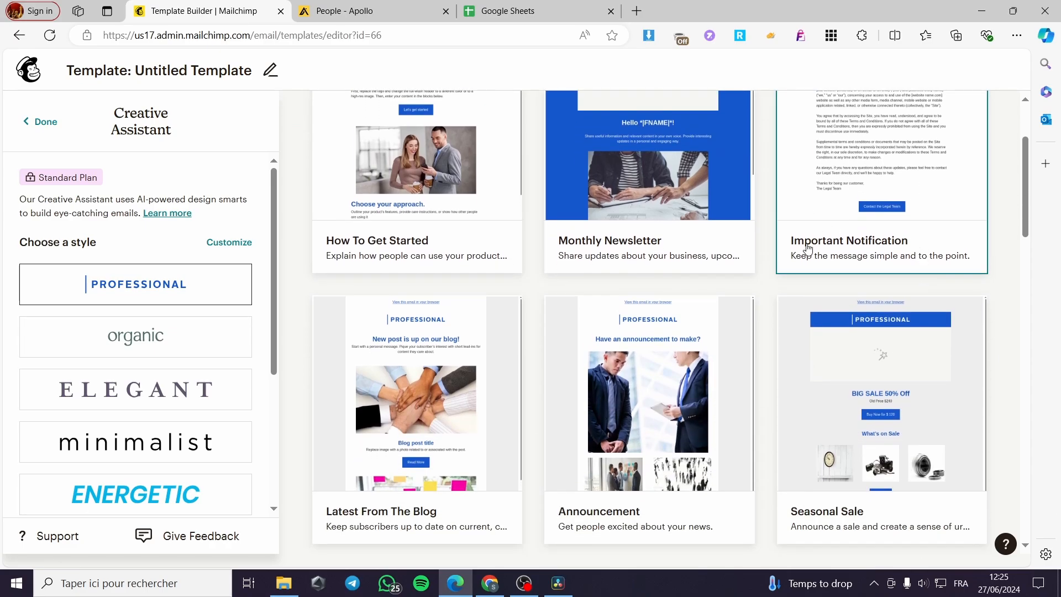
scroll(807, 249, up, 2)
scroll(908, 257, down, 2)
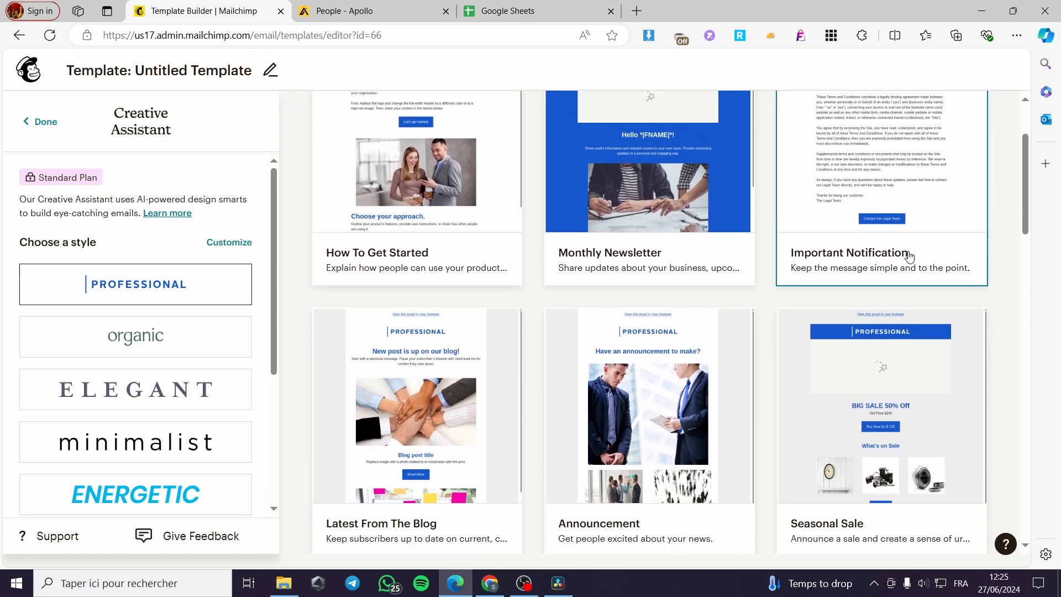
click(888, 164)
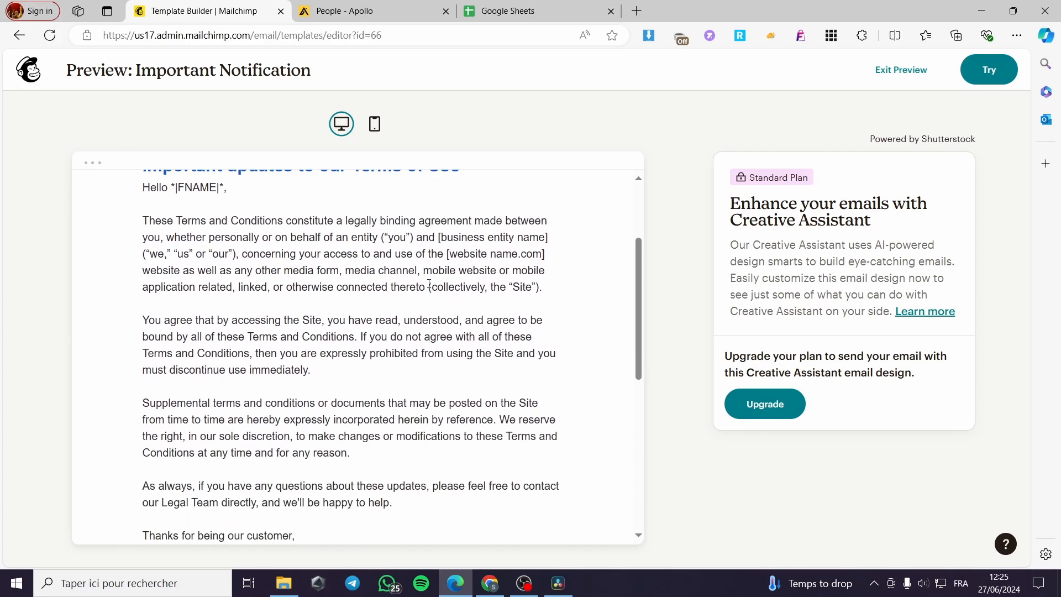
scroll(430, 285, down, 6)
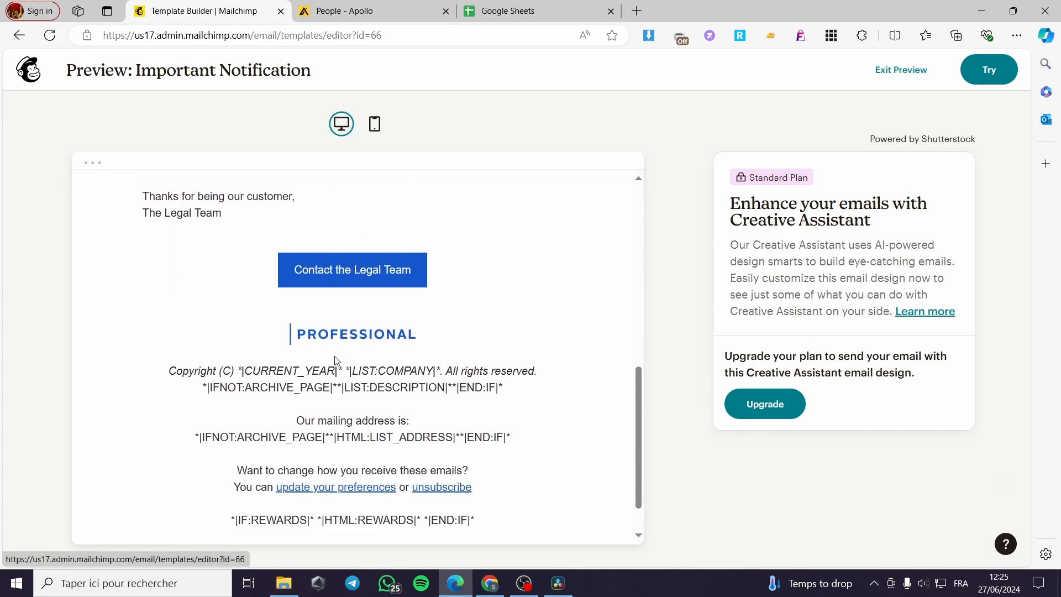
- Check the Important Notification design in its mobile layout and return to the template selection
scroll(336, 360, down, 1)
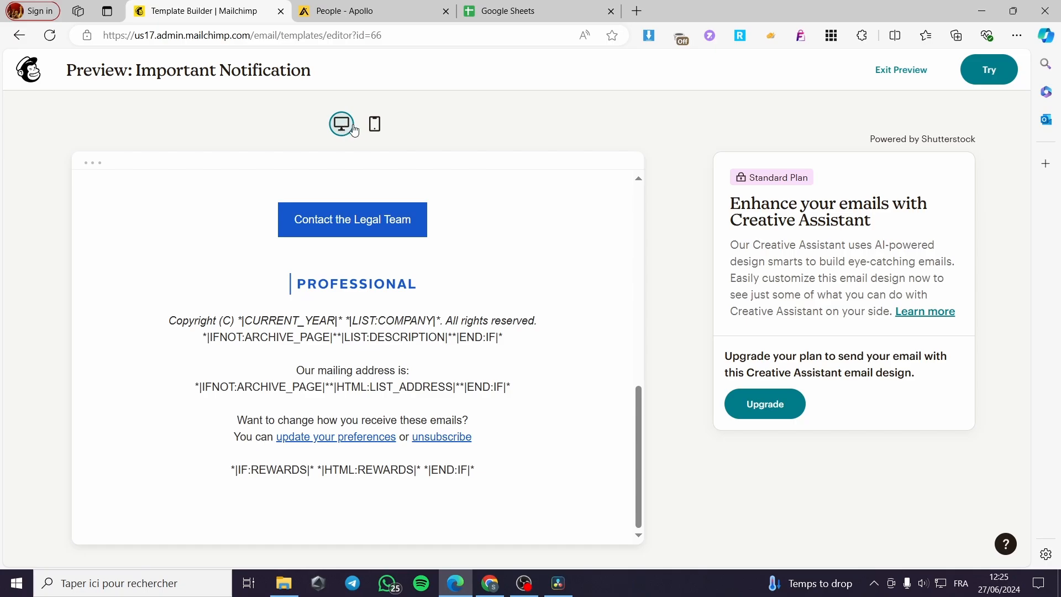
click(375, 131)
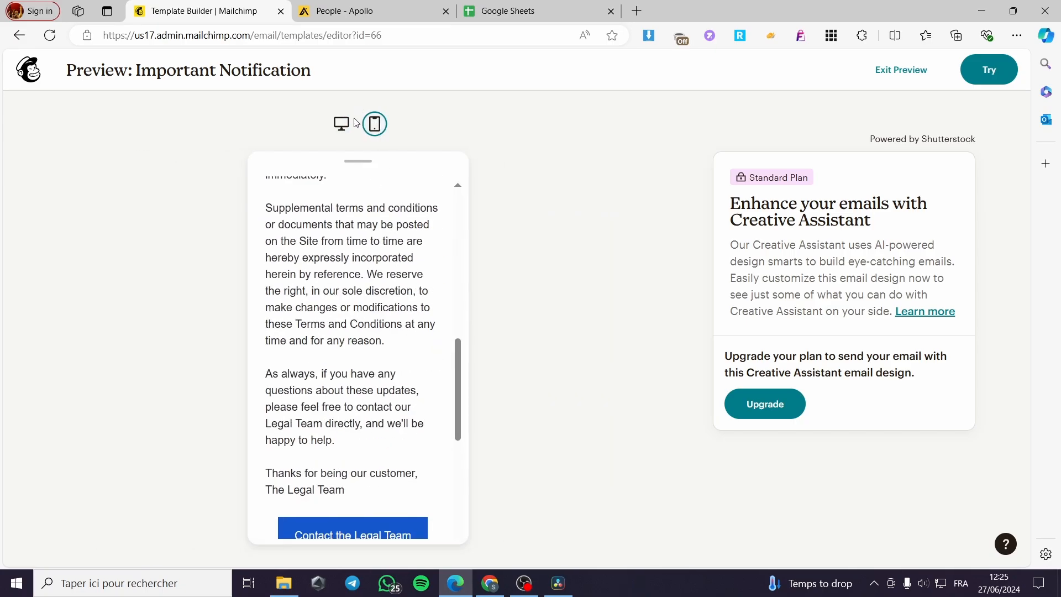
scroll(348, 246, up, 6)
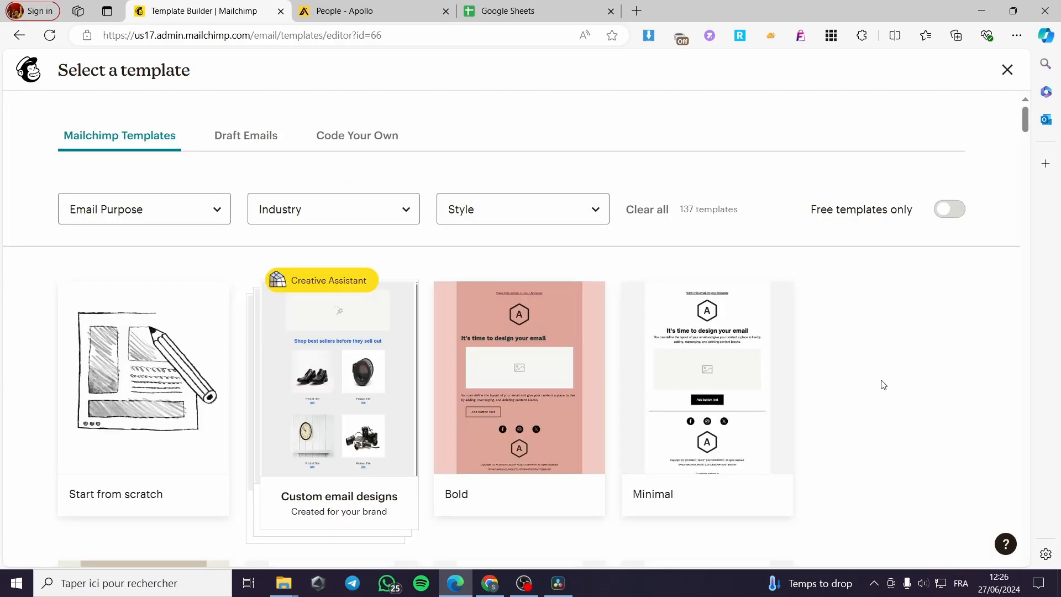
- Browse the unfiltered list of Mailchimp templates, from the basic layouts to the themed newsletter designs
scroll(883, 385, down, 8)
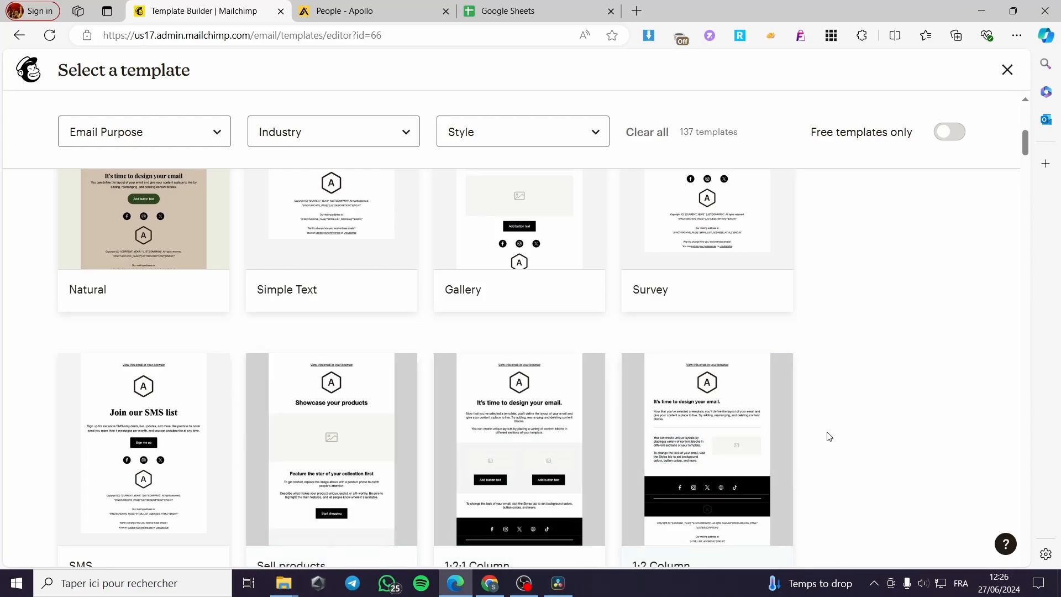
scroll(817, 403, down, 4)
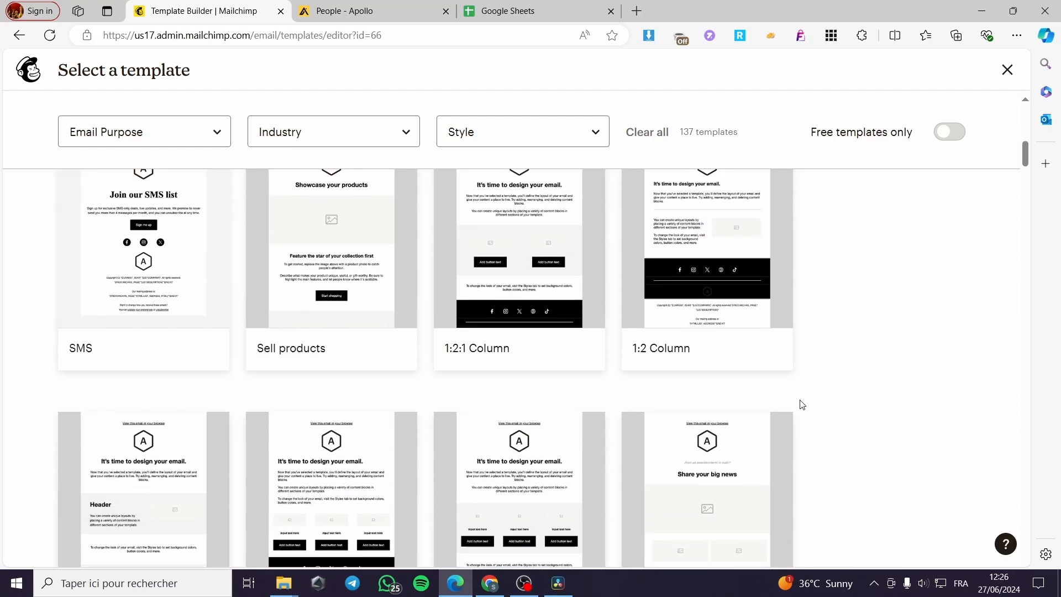
scroll(802, 404, down, 5)
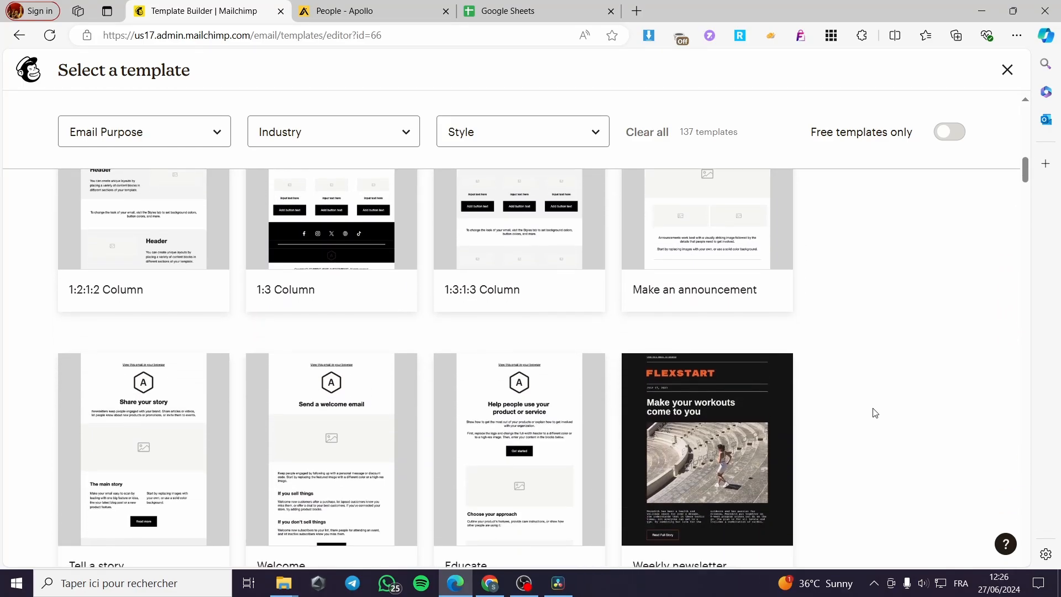
scroll(866, 447, up, 8)
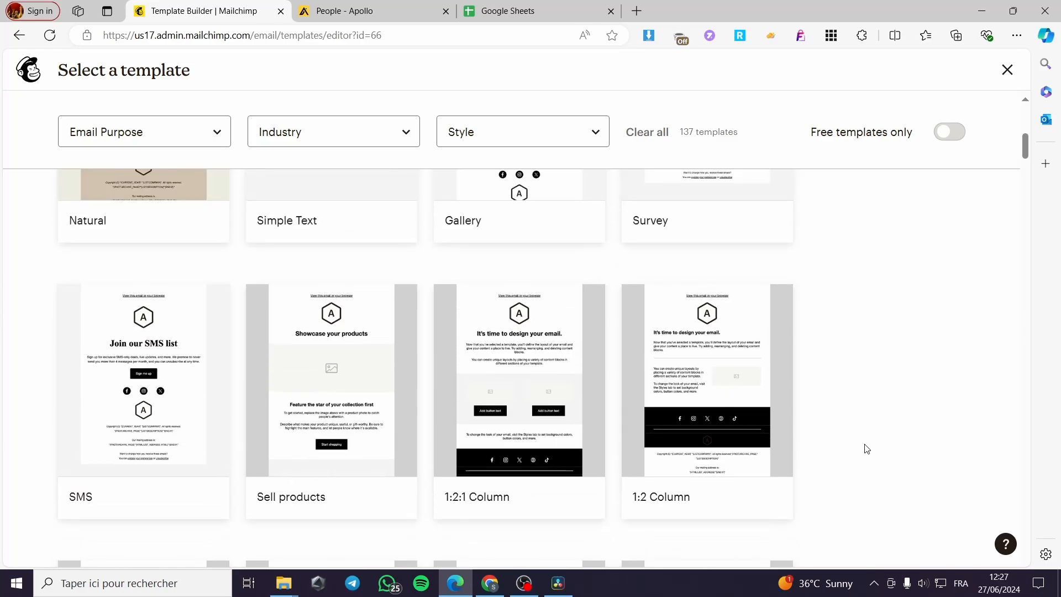
scroll(824, 435, up, 5)
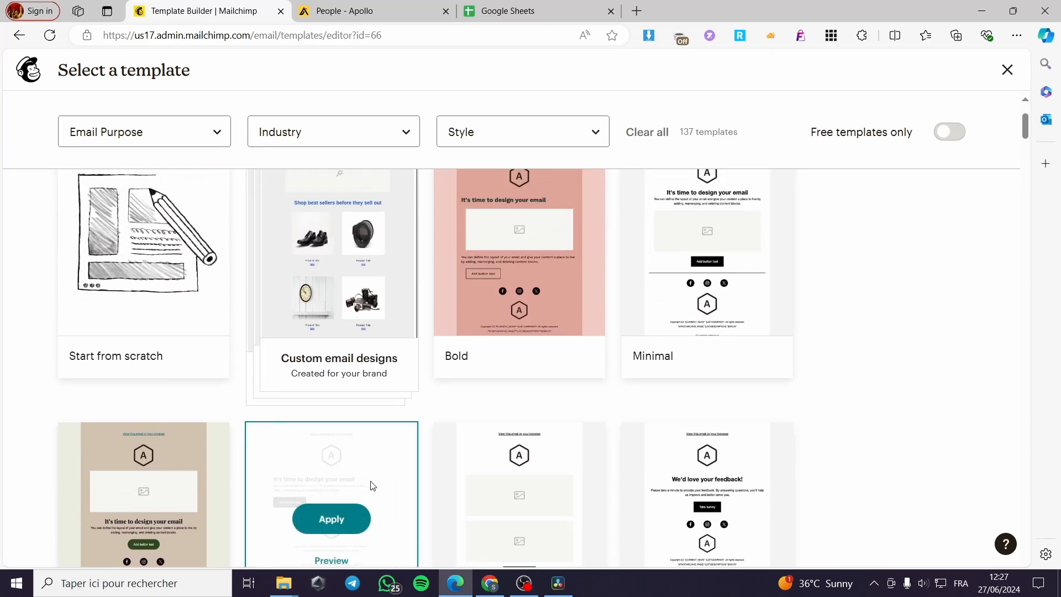
scroll(786, 359, up, 3)
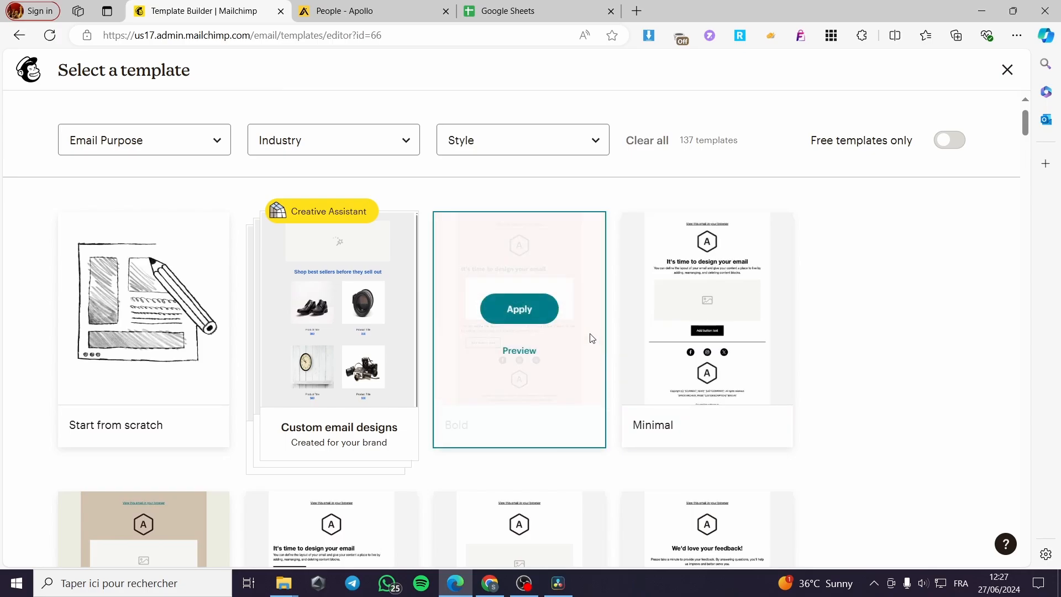
- Start a new template from scratch and save it under the name "test email"
click(132, 331)
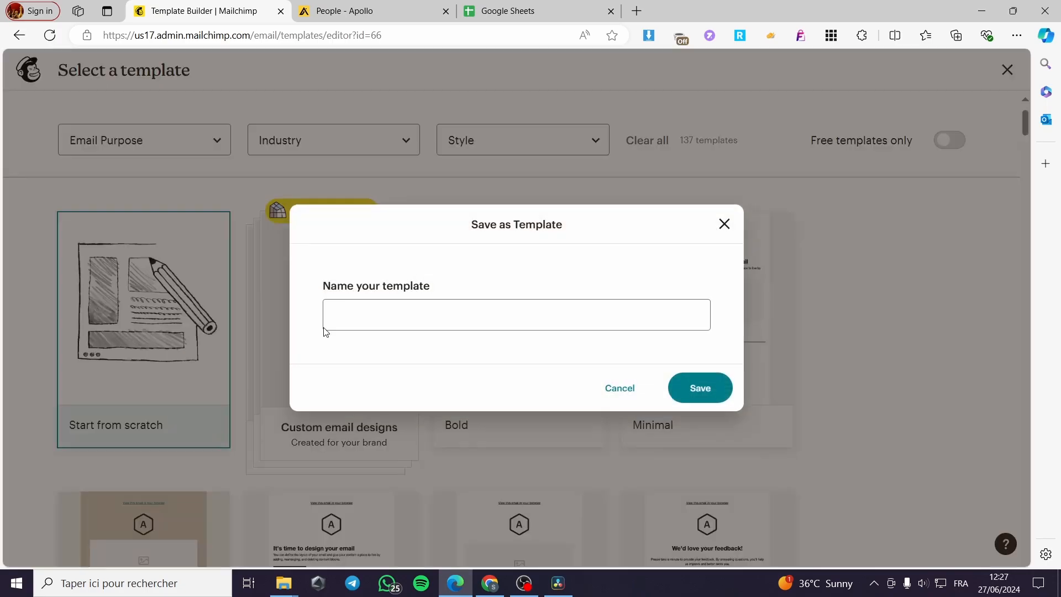
click(457, 316)
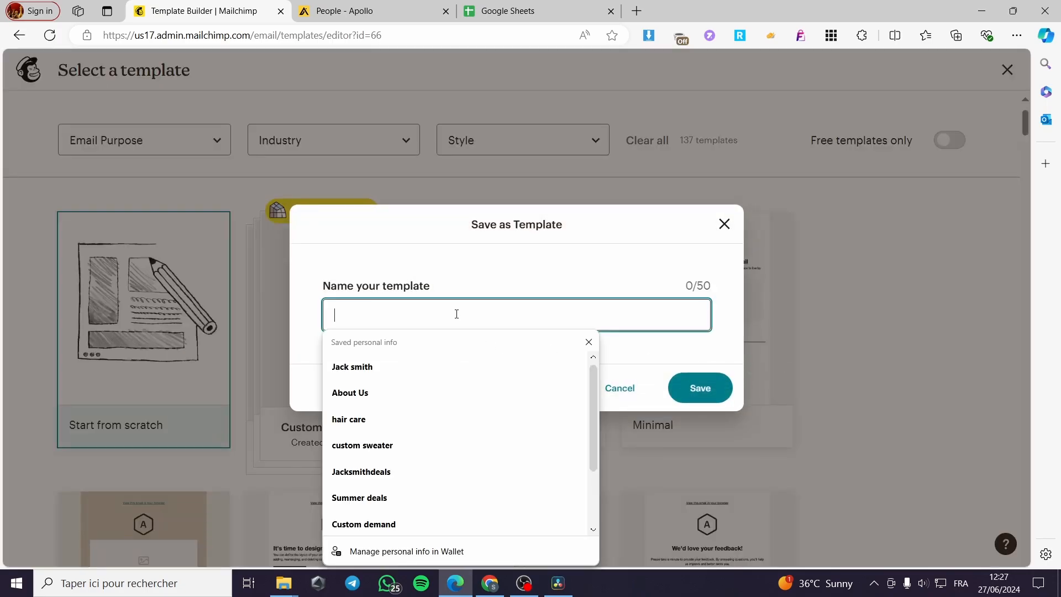
text(test email)
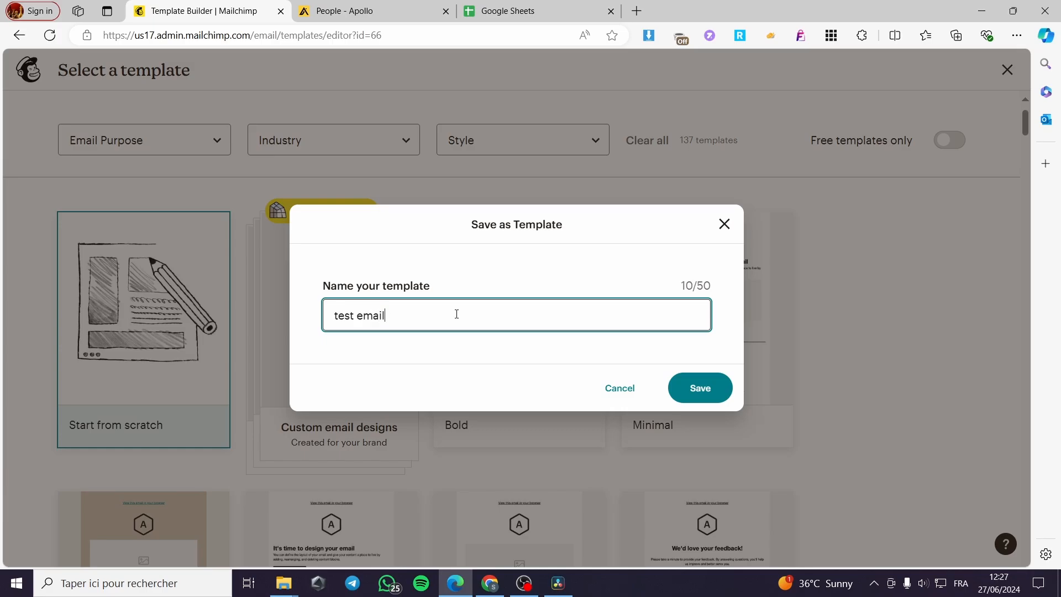
click(724, 385)
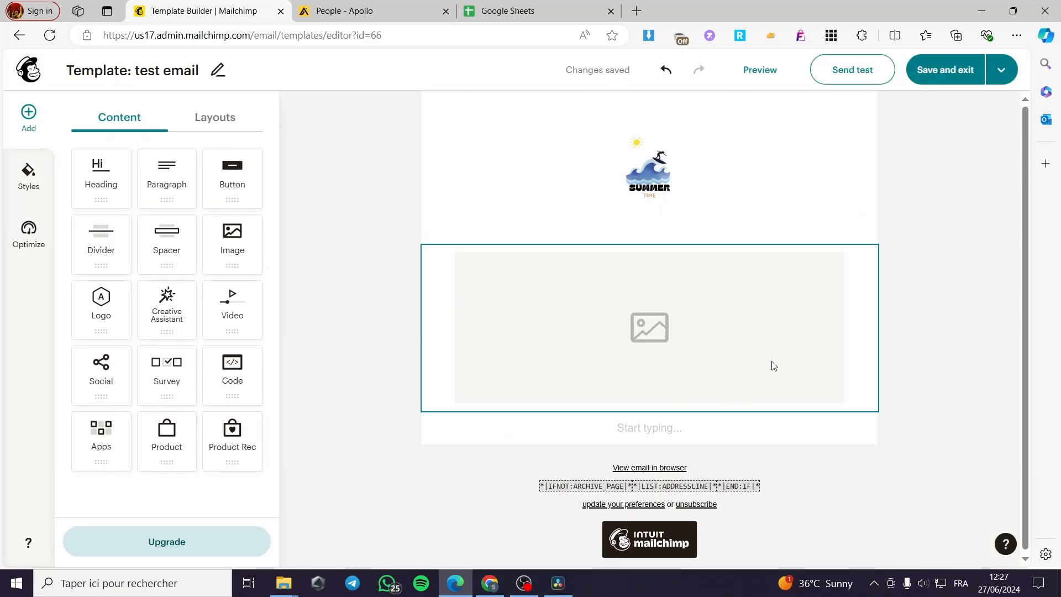
- Align the header logo to the left and shrink it to a small thumbnail
click(720, 343)
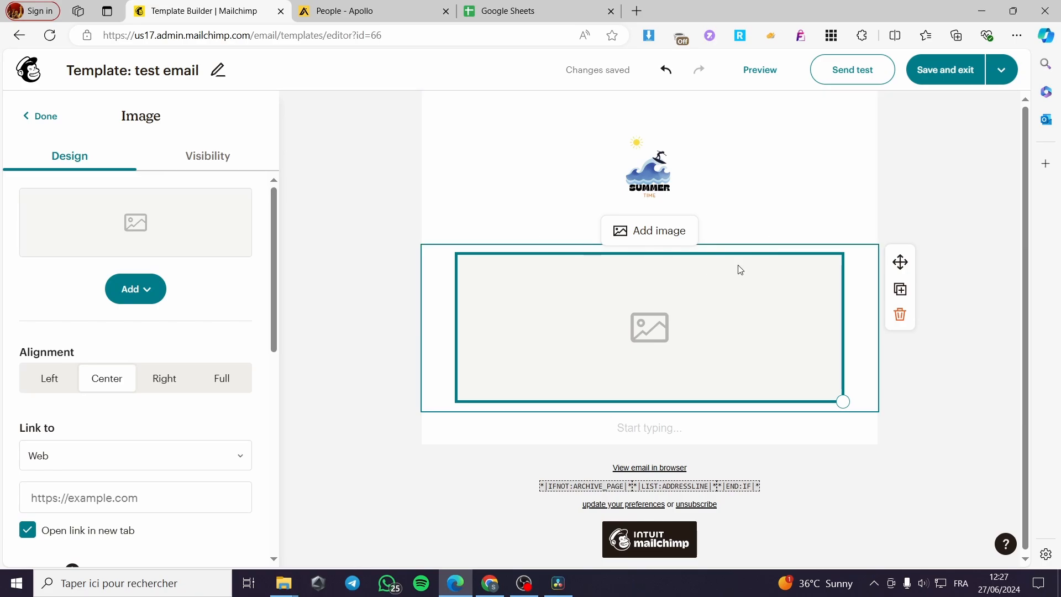
click(646, 166)
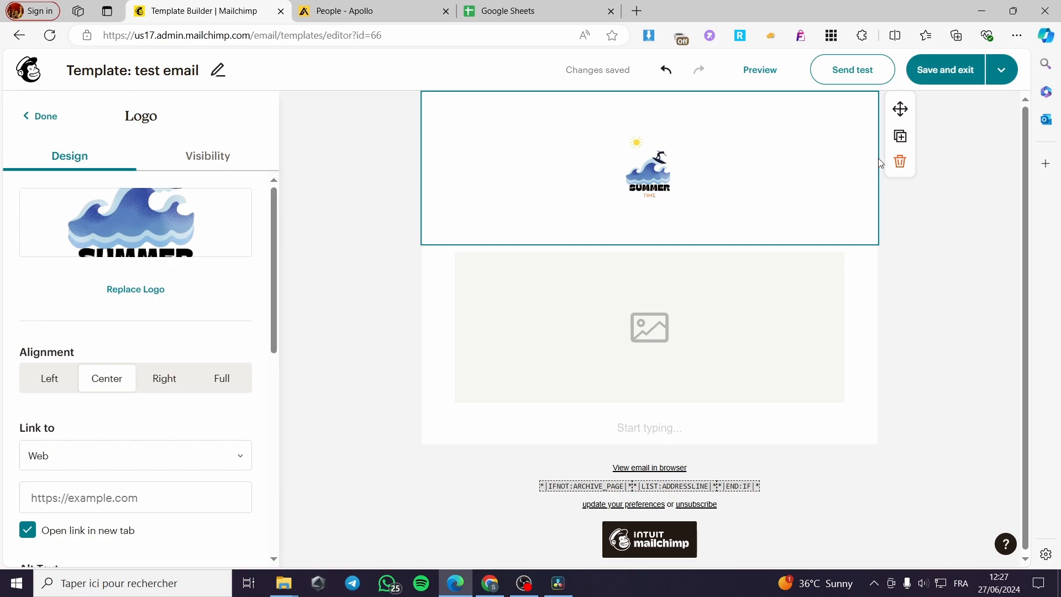
click(43, 382)
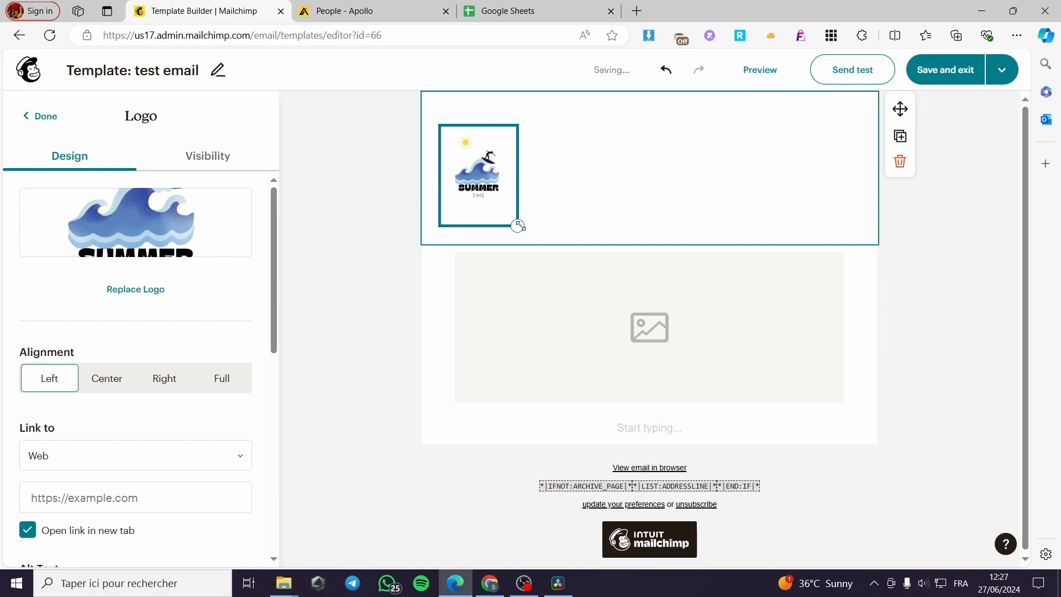
drag(519, 226, 468, 162)
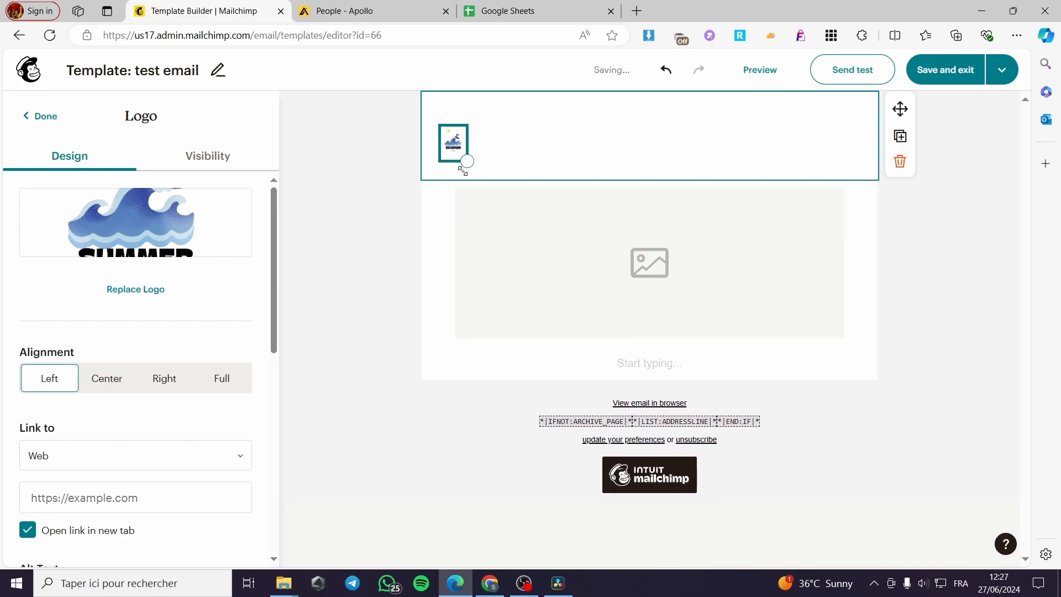
- Compare the logo's Right, Full and Center alignments, leave it left-aligned at a small size, and finish editing the logo
click(187, 384)
click(218, 380)
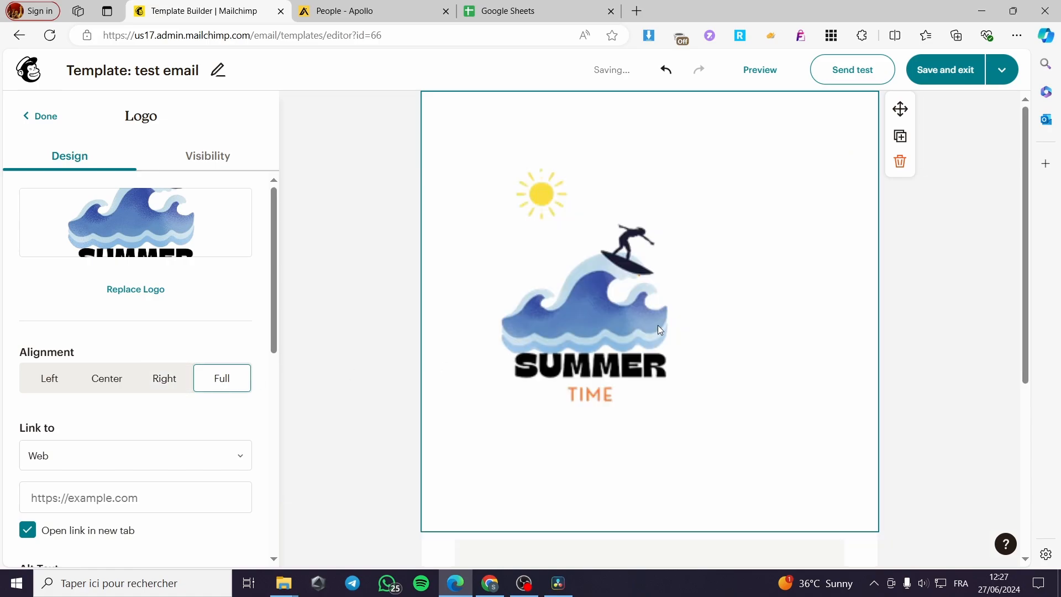
click(34, 387)
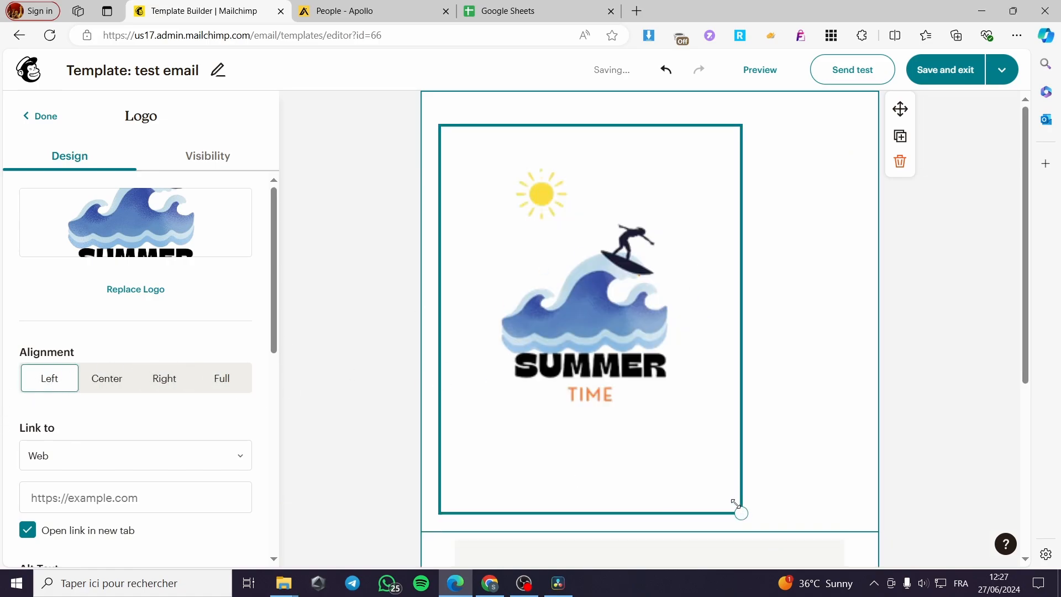
drag(735, 504, 481, 177)
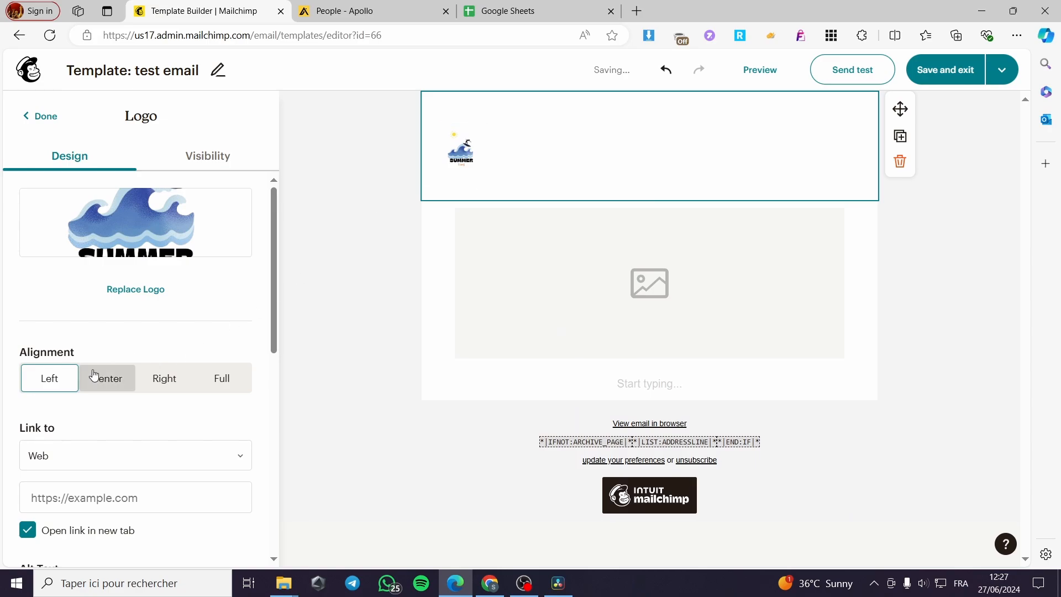
click(94, 375)
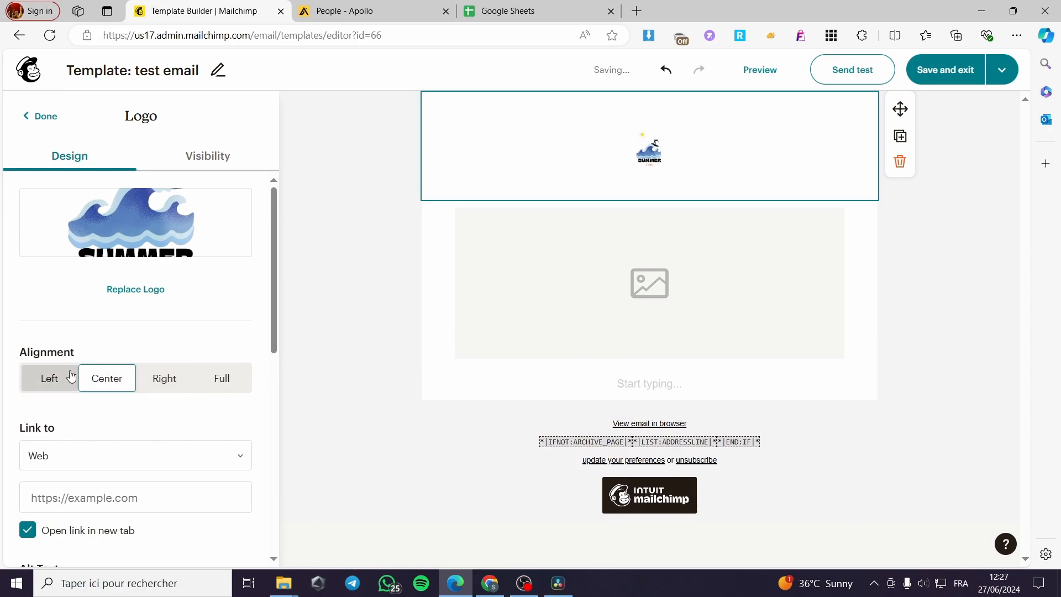
click(71, 376)
scroll(71, 375, down, 1)
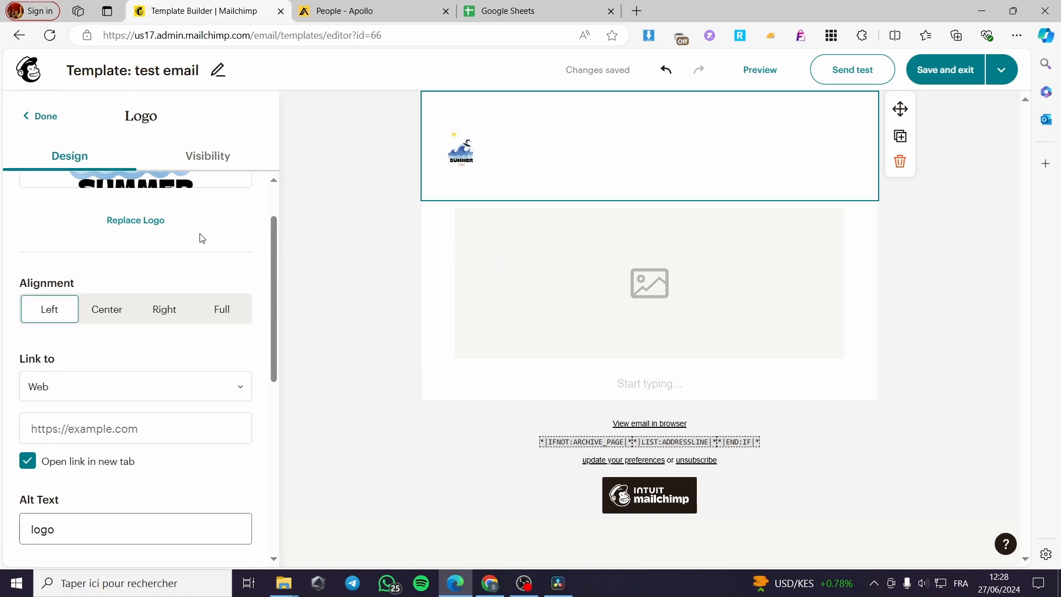
scroll(235, 272, down, 6)
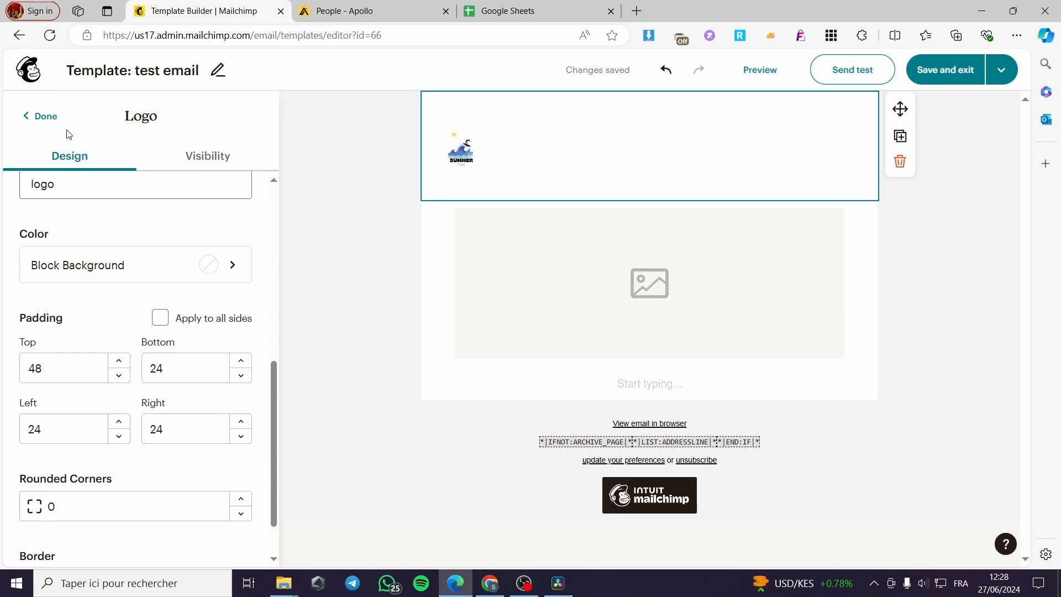
click(42, 116)
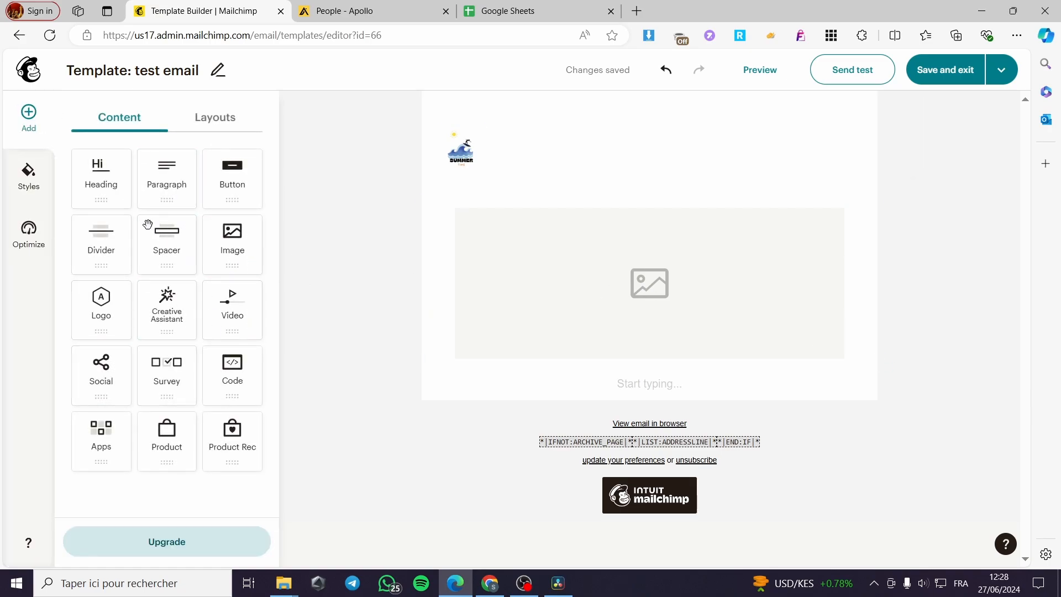
- Add a heading block between the logo and the image placeholder with the text "Welcome to our Website"
drag(101, 182, 522, 221)
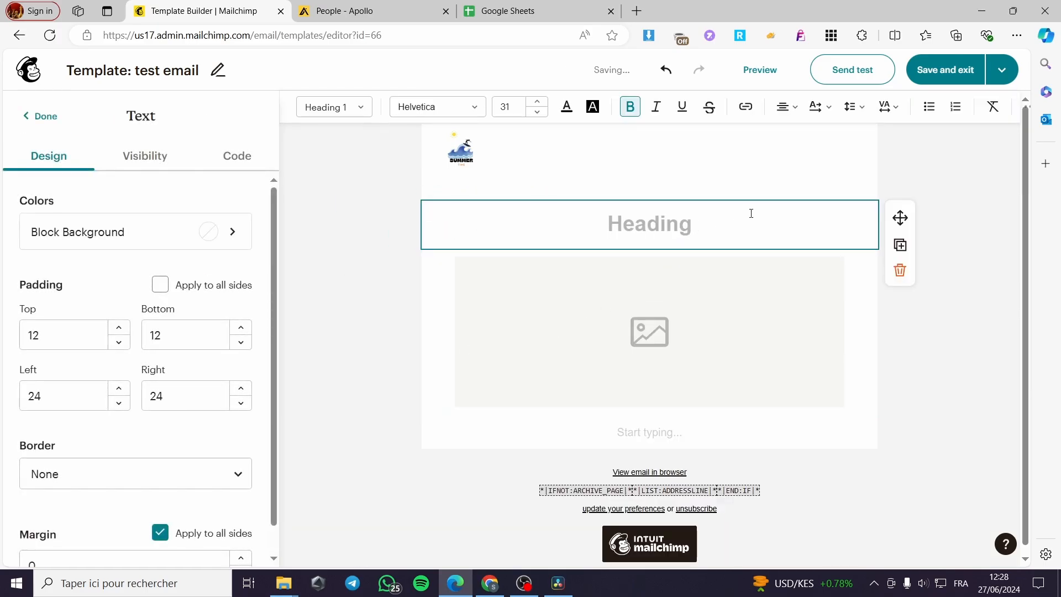
text(W)
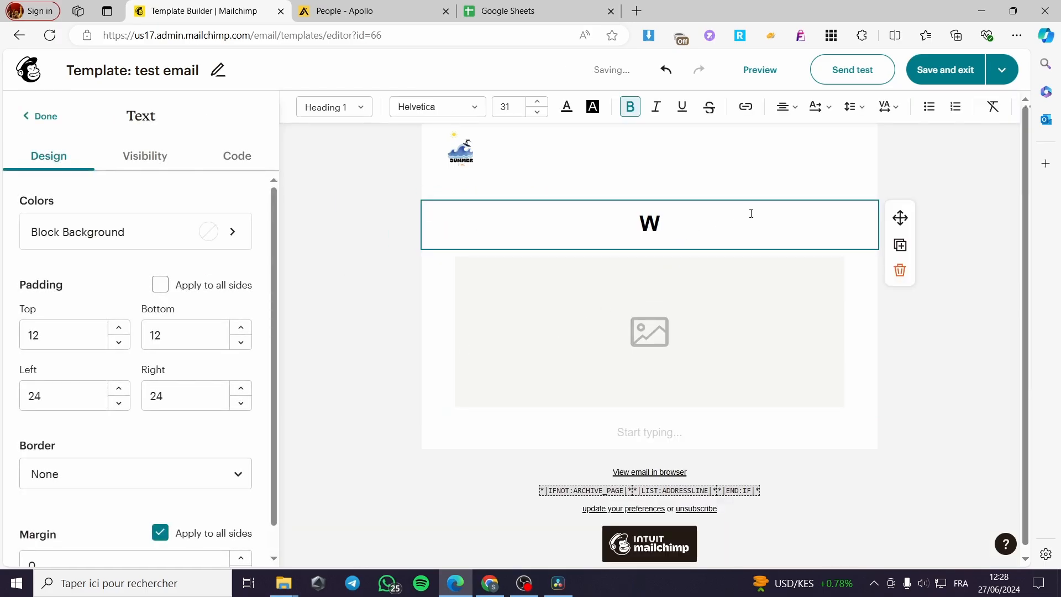
text(elcome)
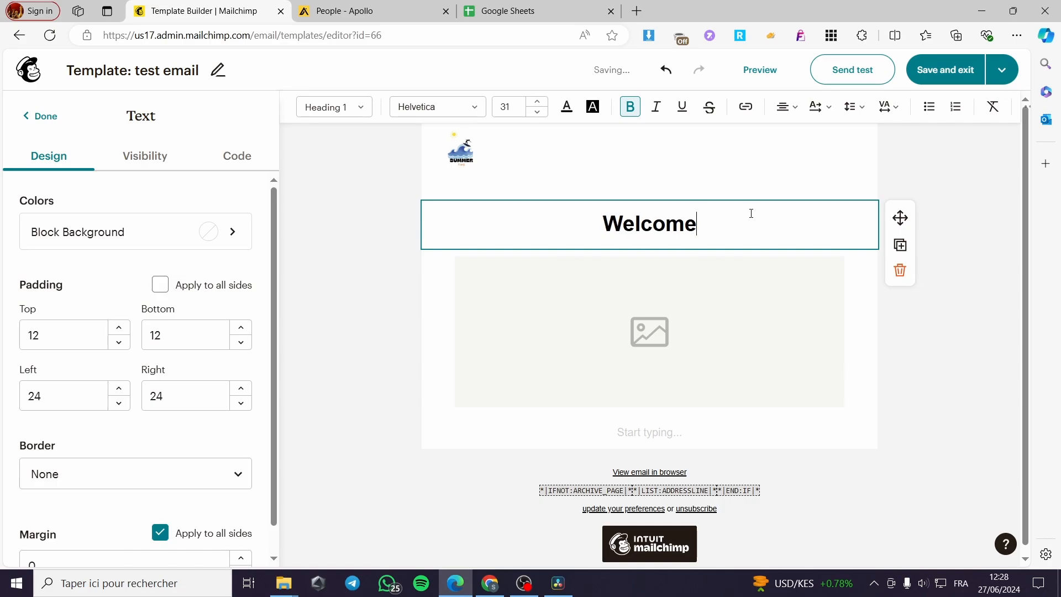
text( to our )
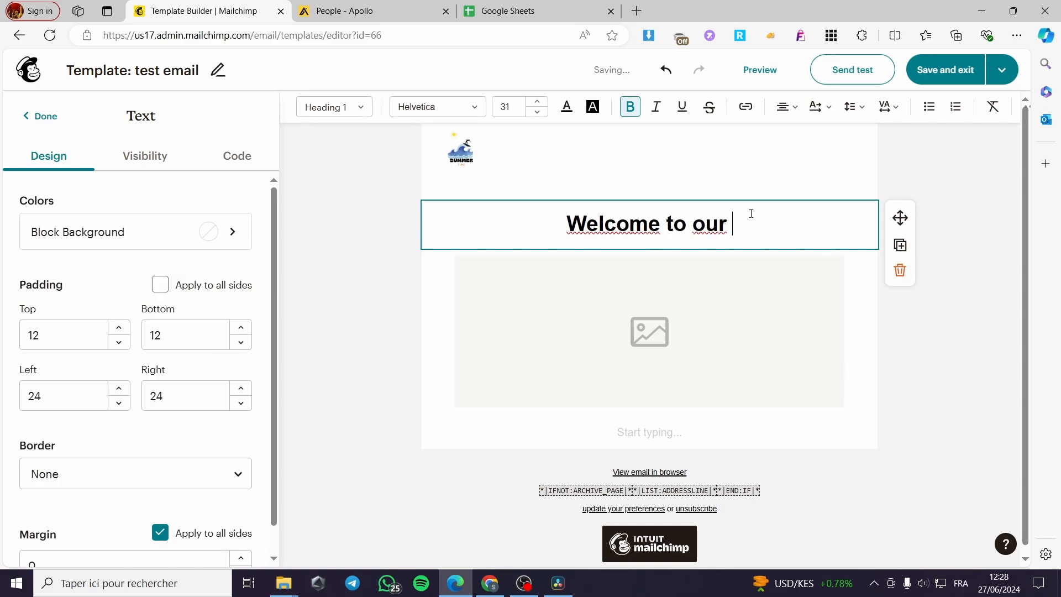
text(W)
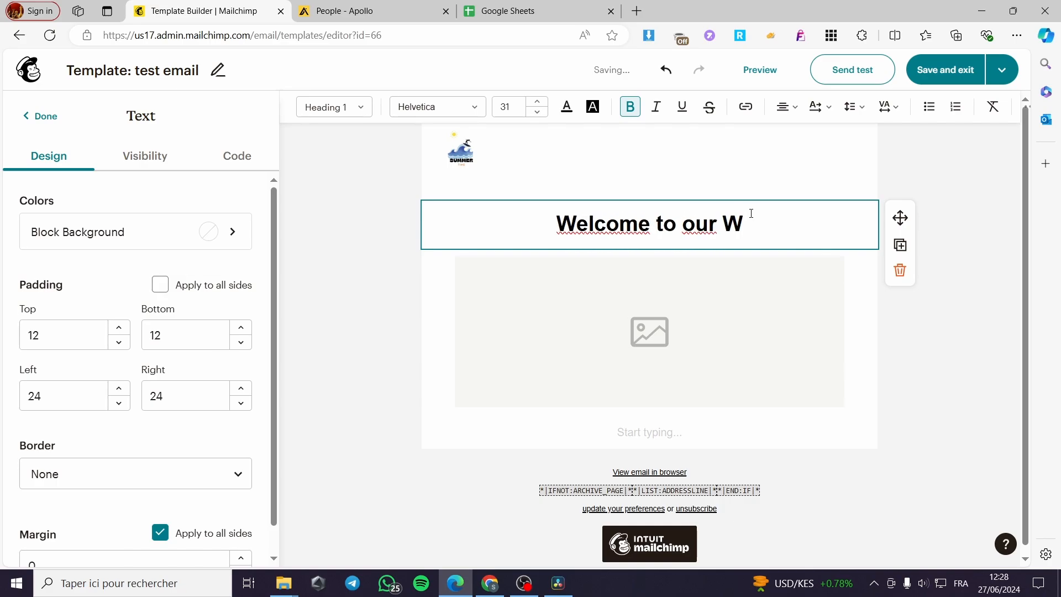
text(ebsite)
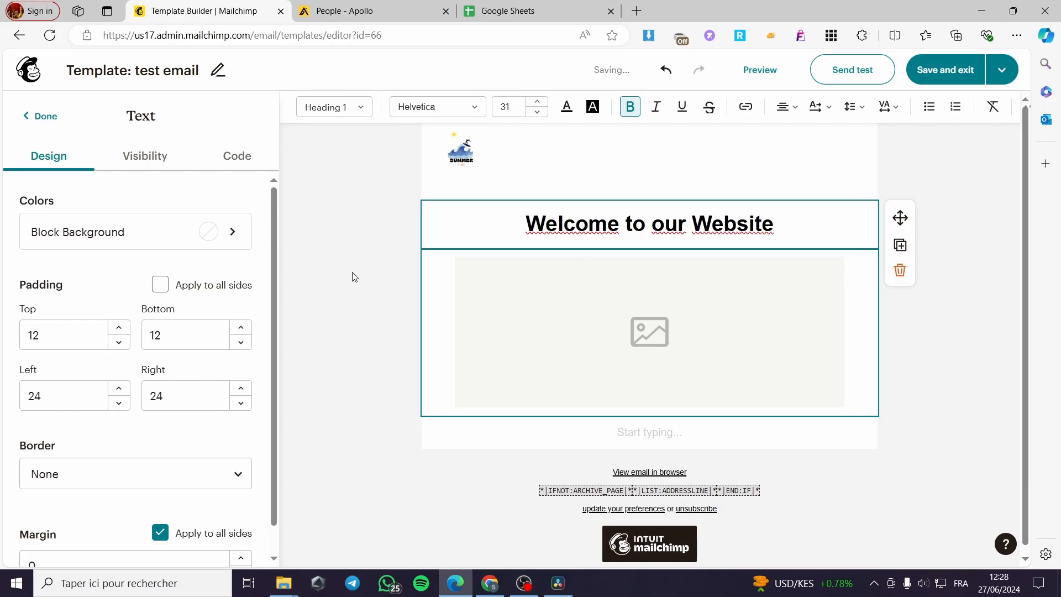
- Try black, red and light green block backgrounds on the heading and restore the transparent background
scroll(220, 389, down, 1)
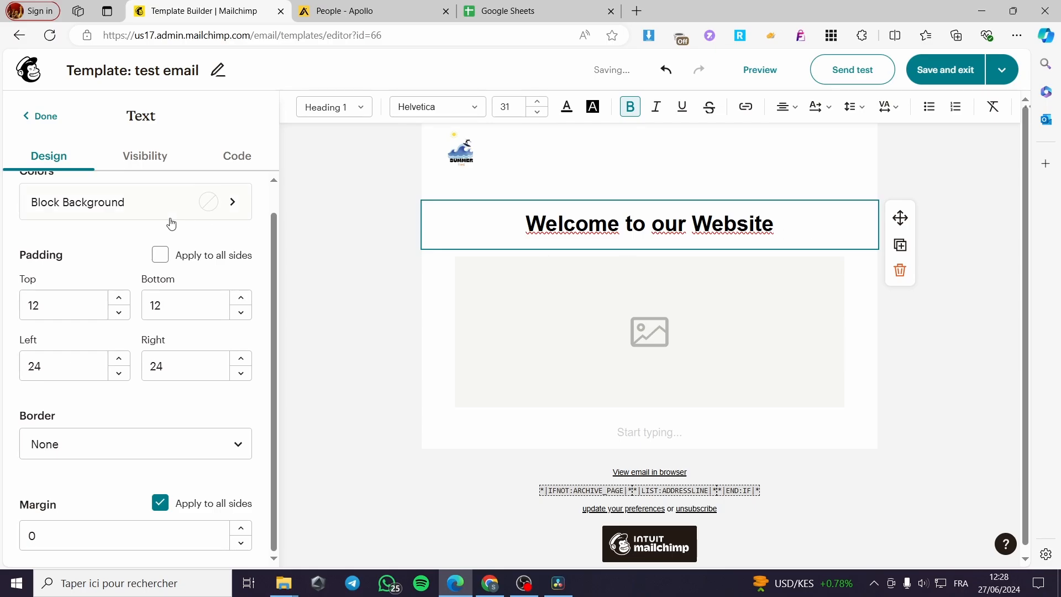
scroll(171, 223, up, 1)
click(226, 235)
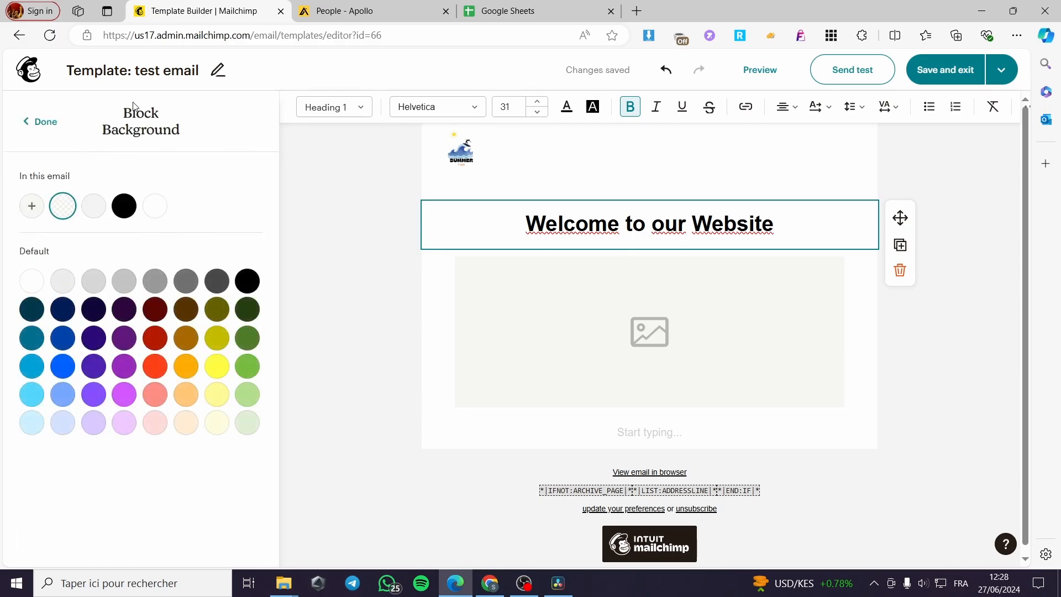
click(124, 207)
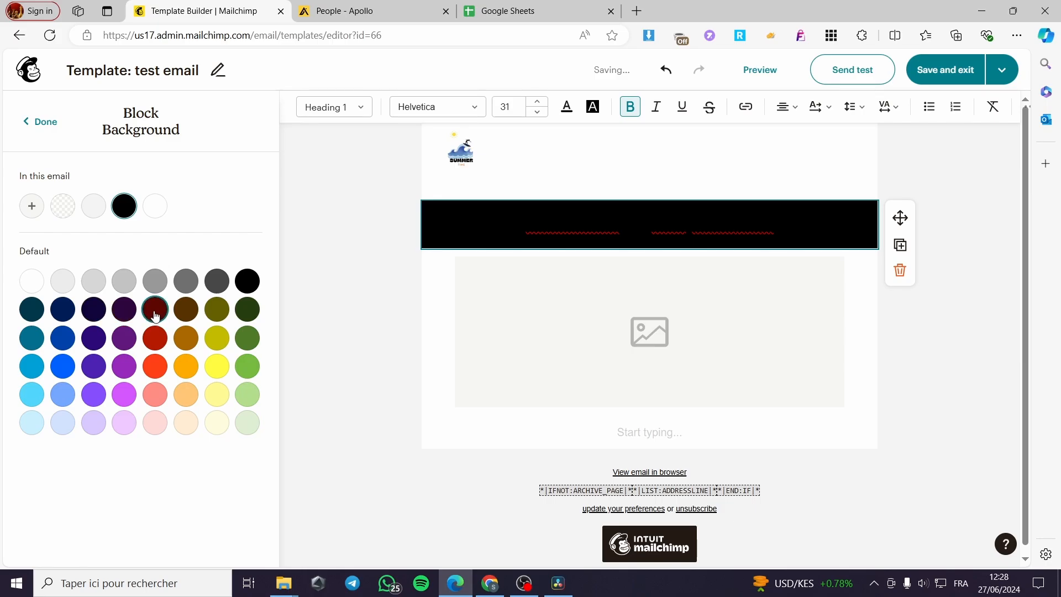
click(154, 338)
click(244, 423)
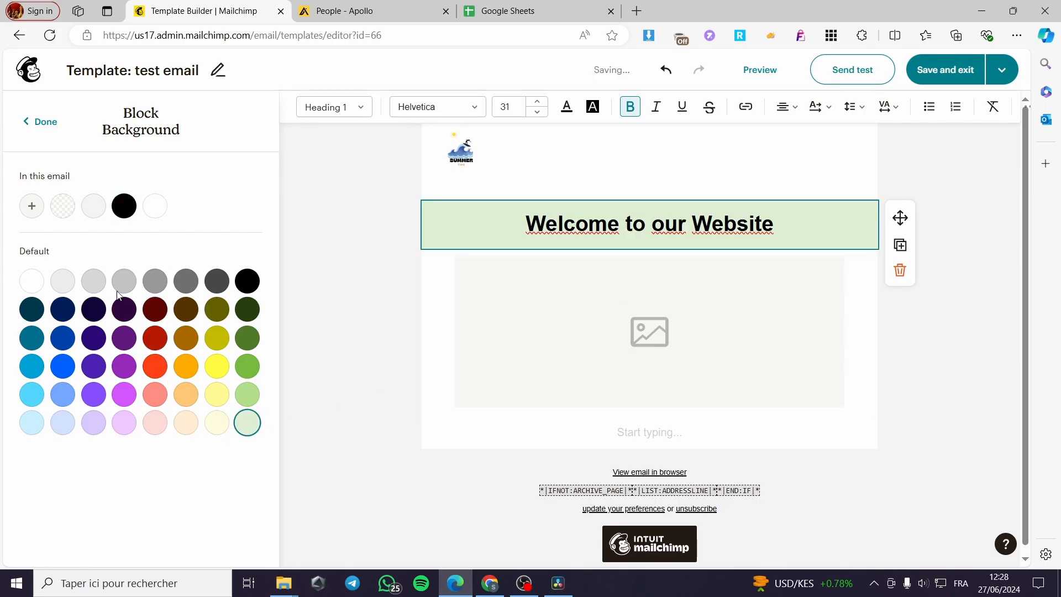
click(70, 207)
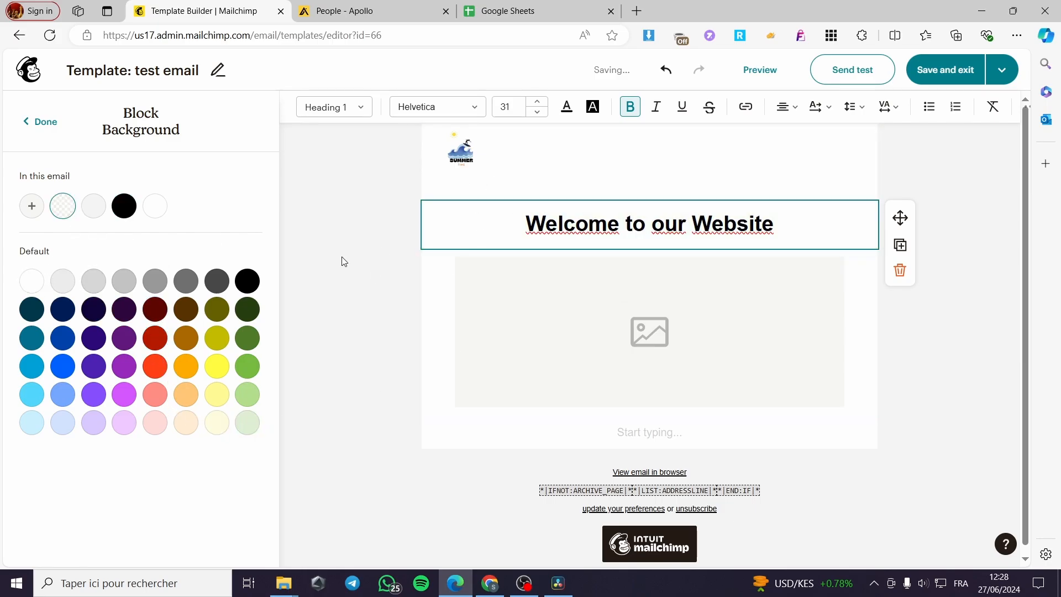
- Check the heading block's visibility options and HTML code, and finish editing the block
click(41, 121)
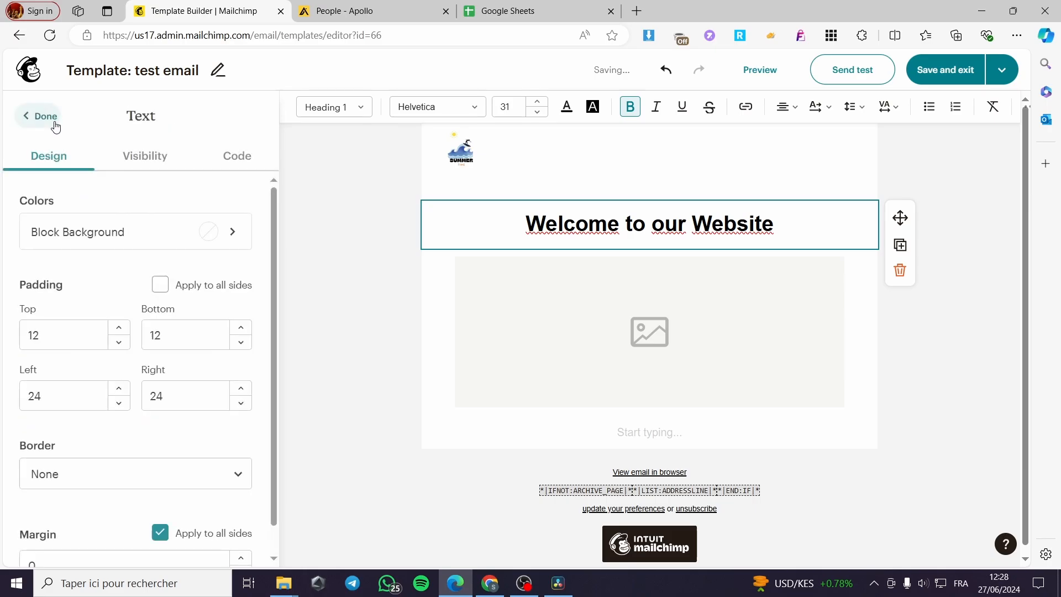
click(156, 161)
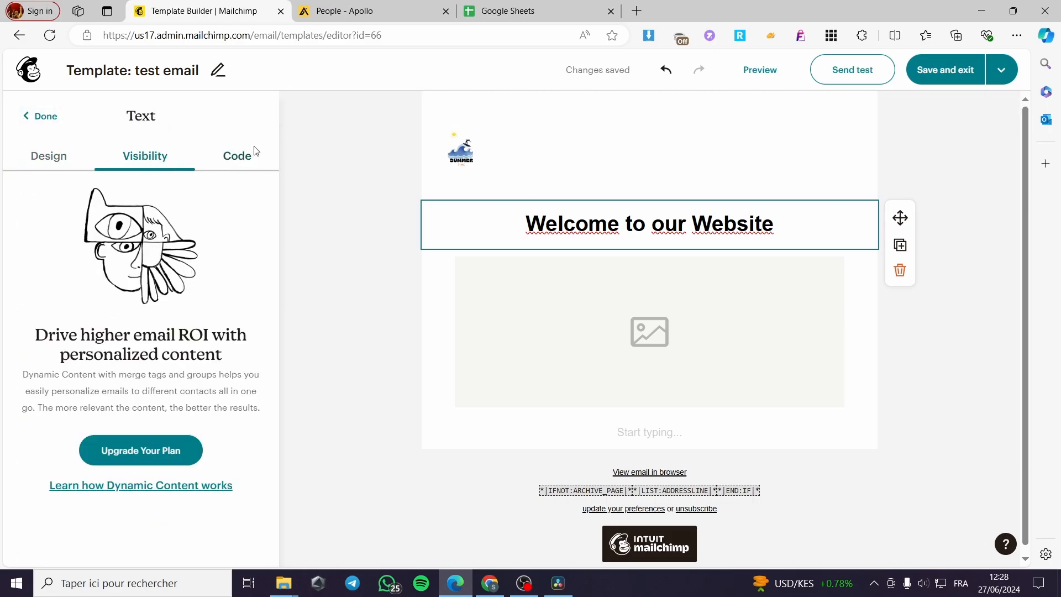
click(218, 158)
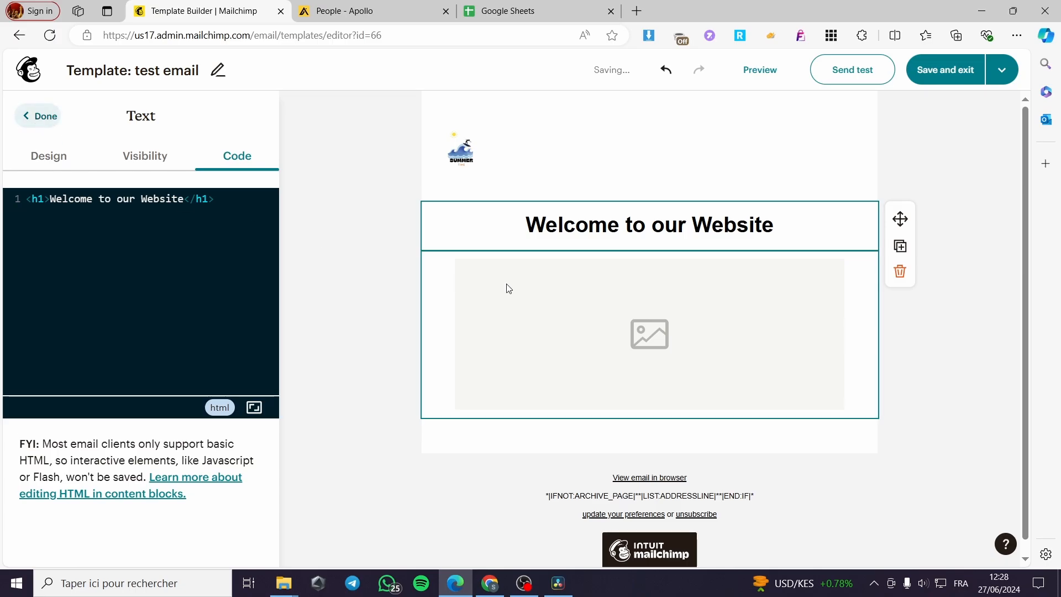
click(39, 116)
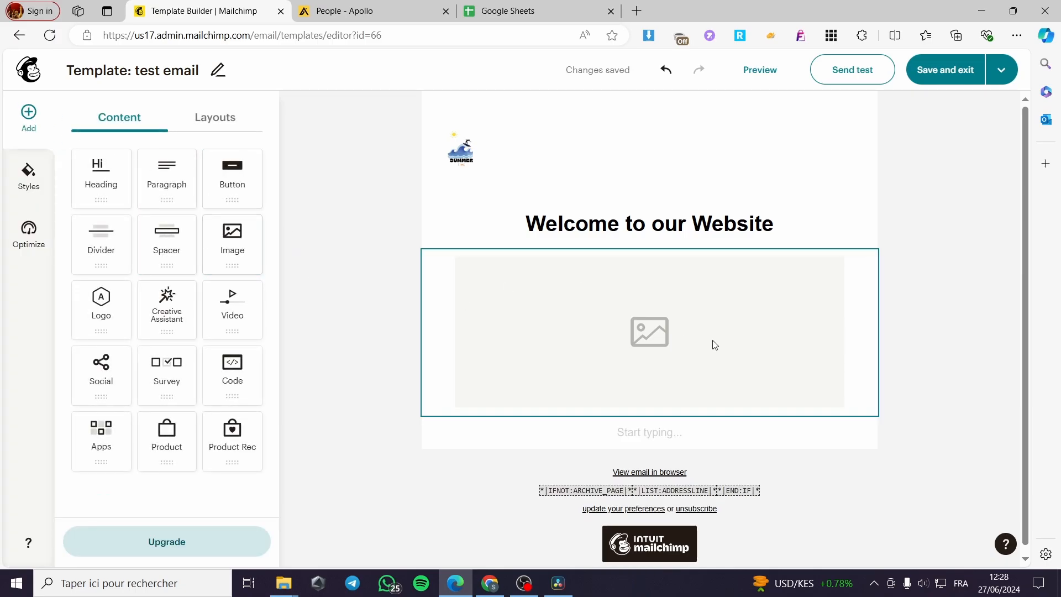
- Fill the image placeholder below the heading with the uploaded "Jacksmith Tour & Travel" banner
click(684, 334)
click(670, 241)
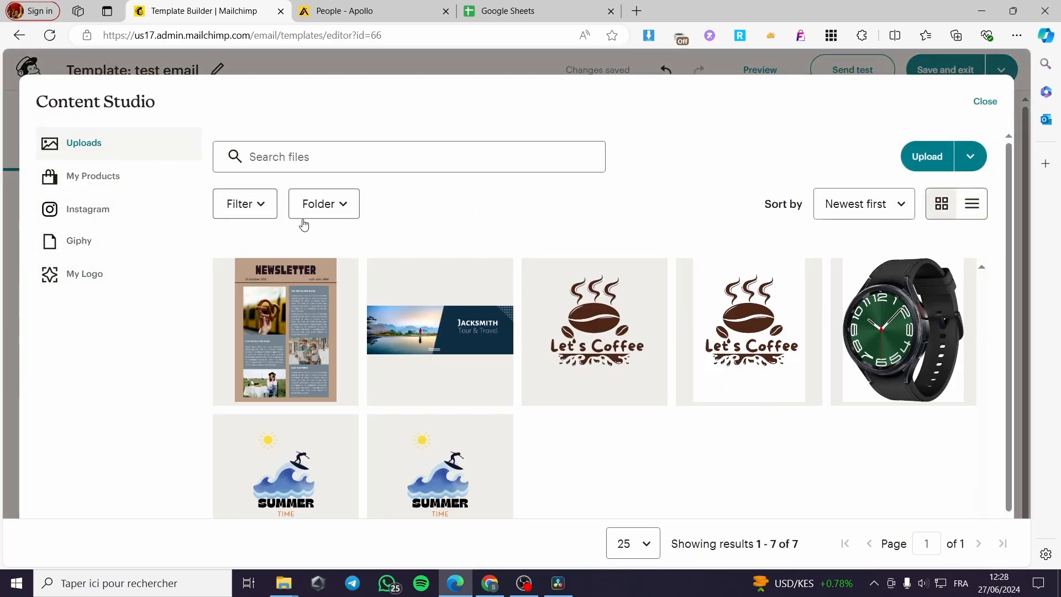
click(459, 328)
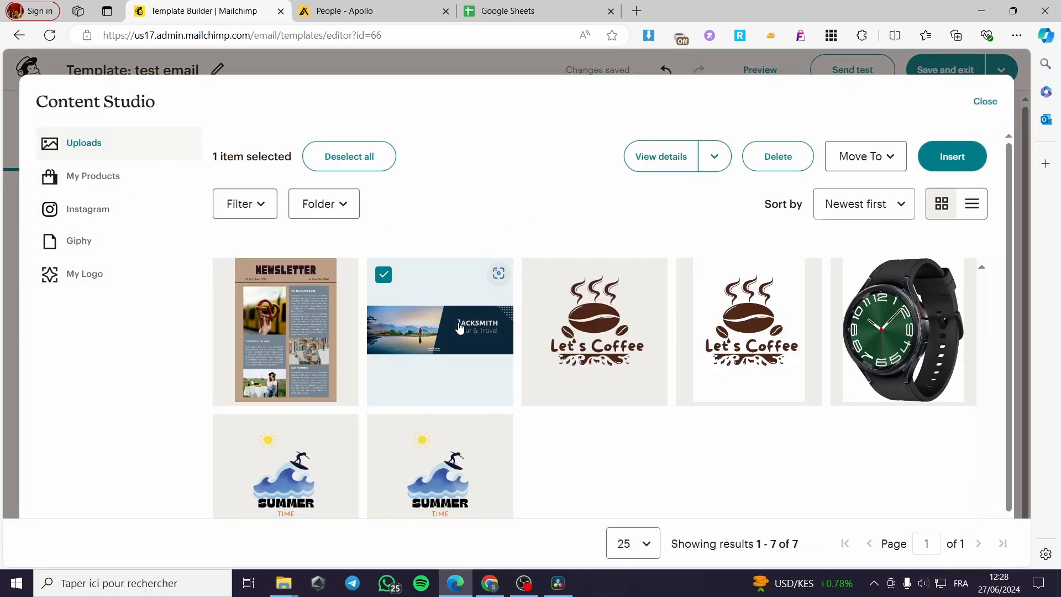
click(954, 155)
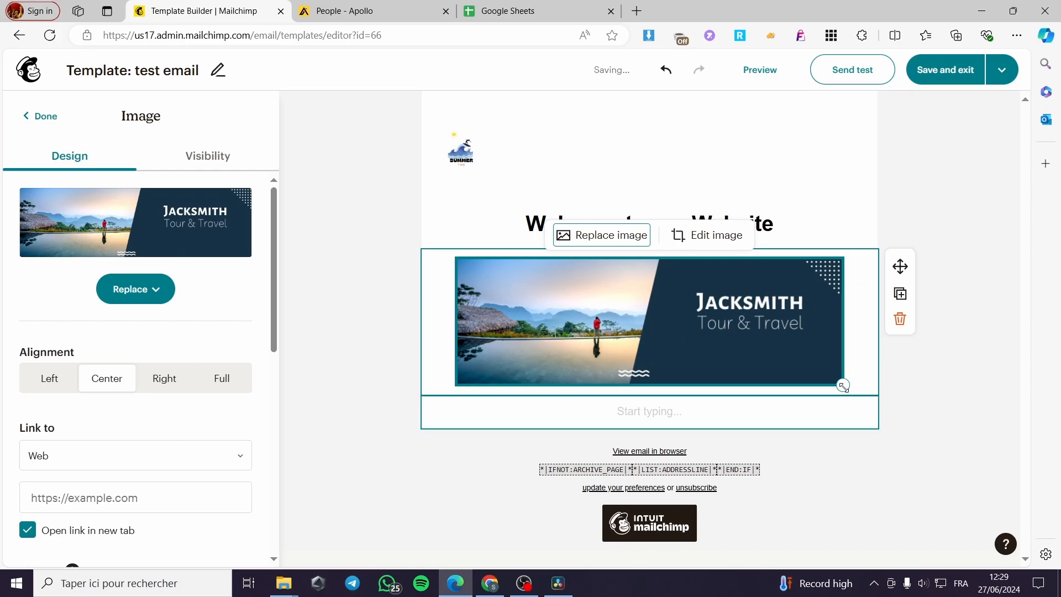
- Try enlarging the banner image, compare its Left, Full and Right alignments, and set it back to Center
drag(844, 386, 986, 437)
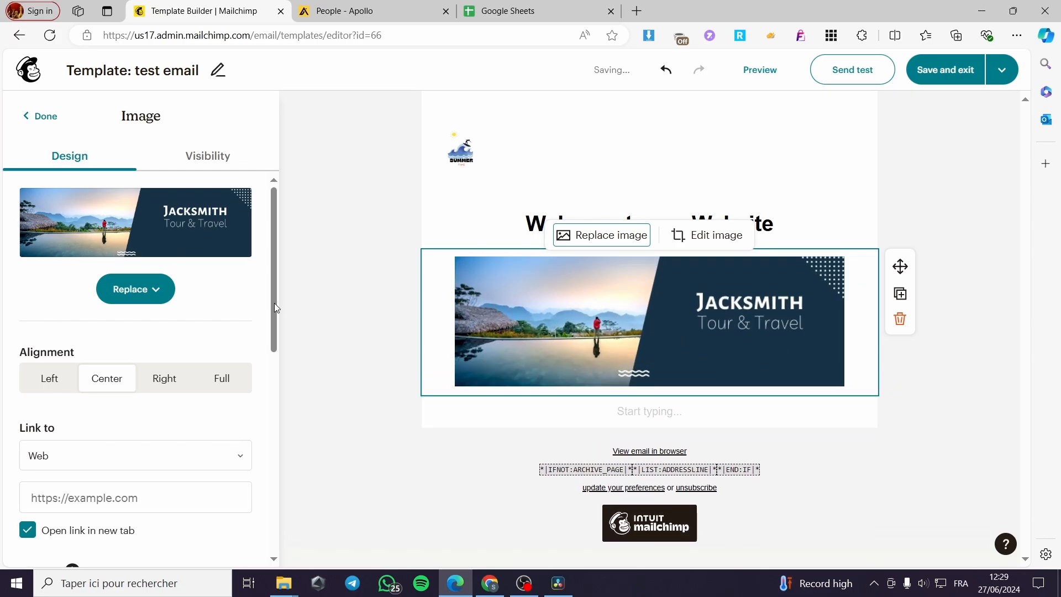
click(56, 379)
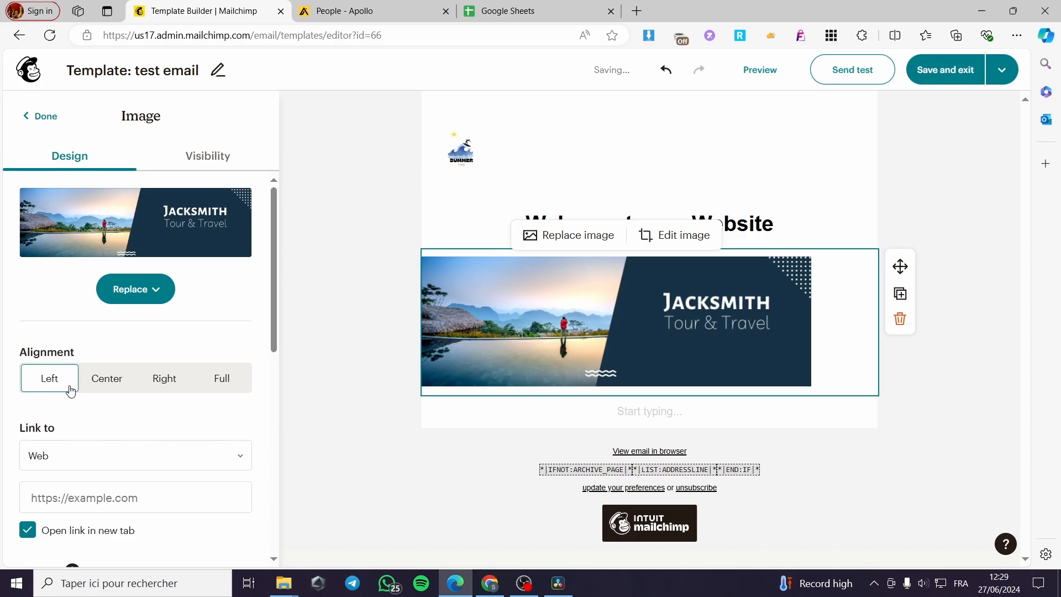
click(107, 379)
click(229, 385)
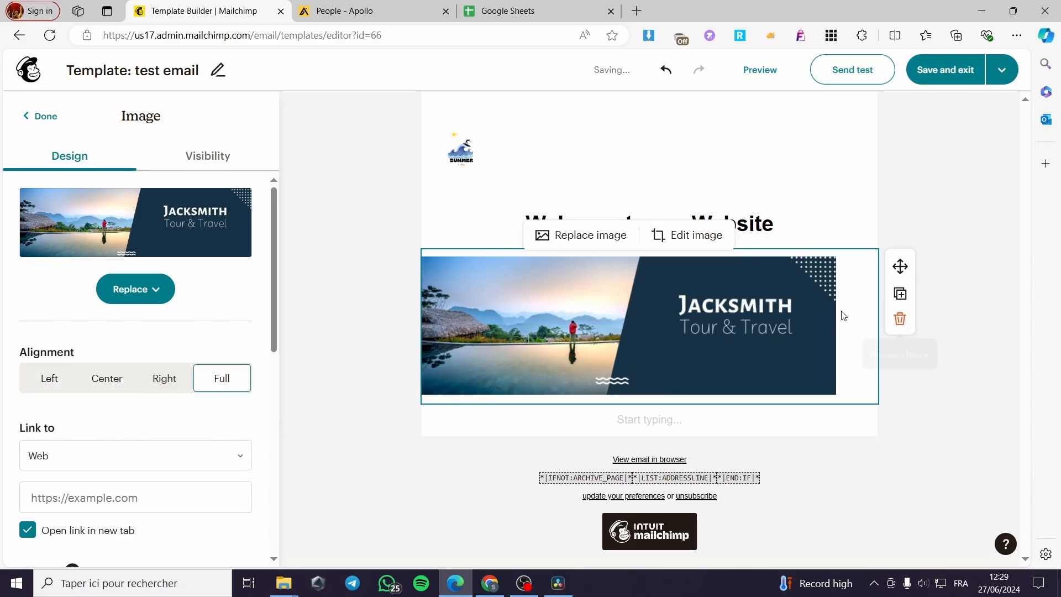
click(164, 379)
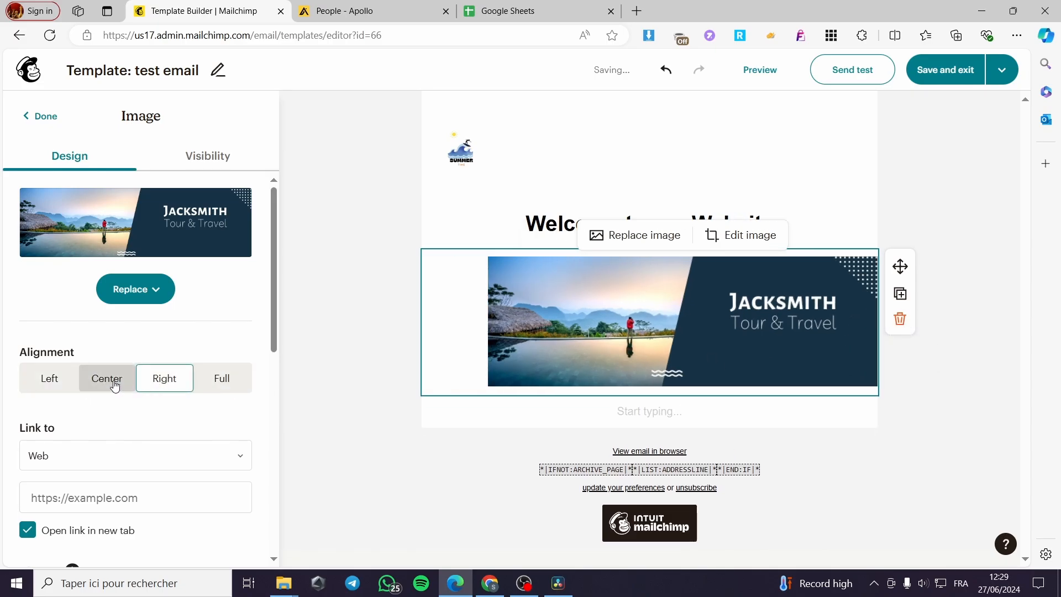
click(109, 379)
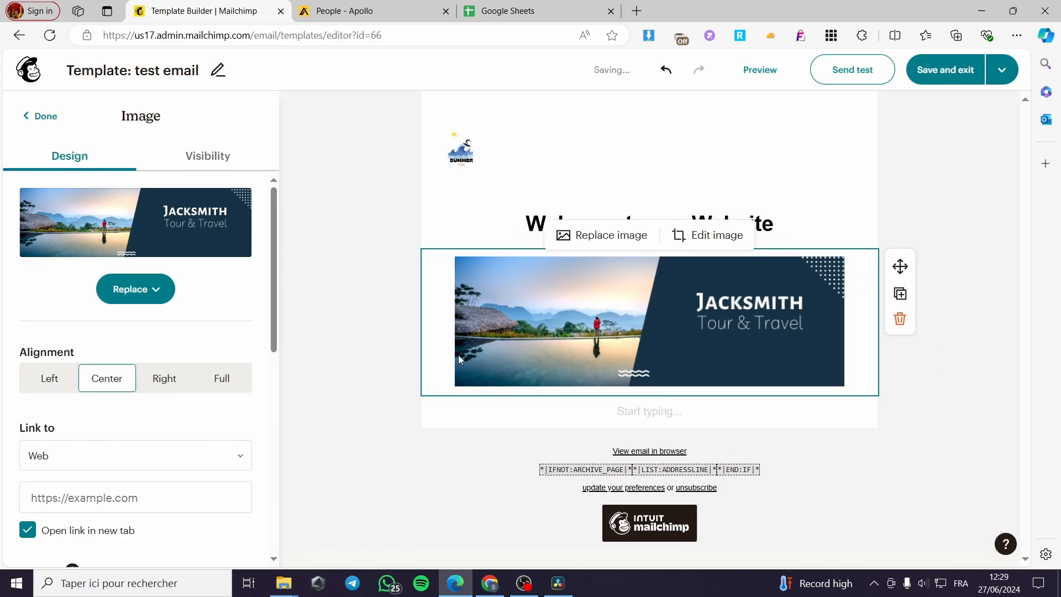
- Insert a spacer block 20px high between the "Welcome to our Website" heading and the banner image
click(642, 412)
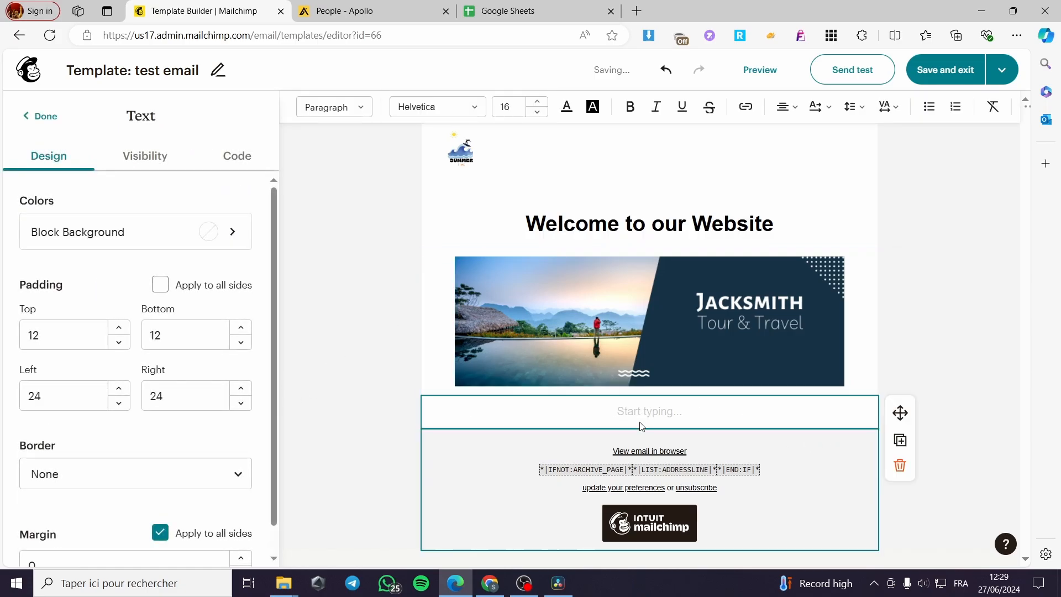
click(33, 118)
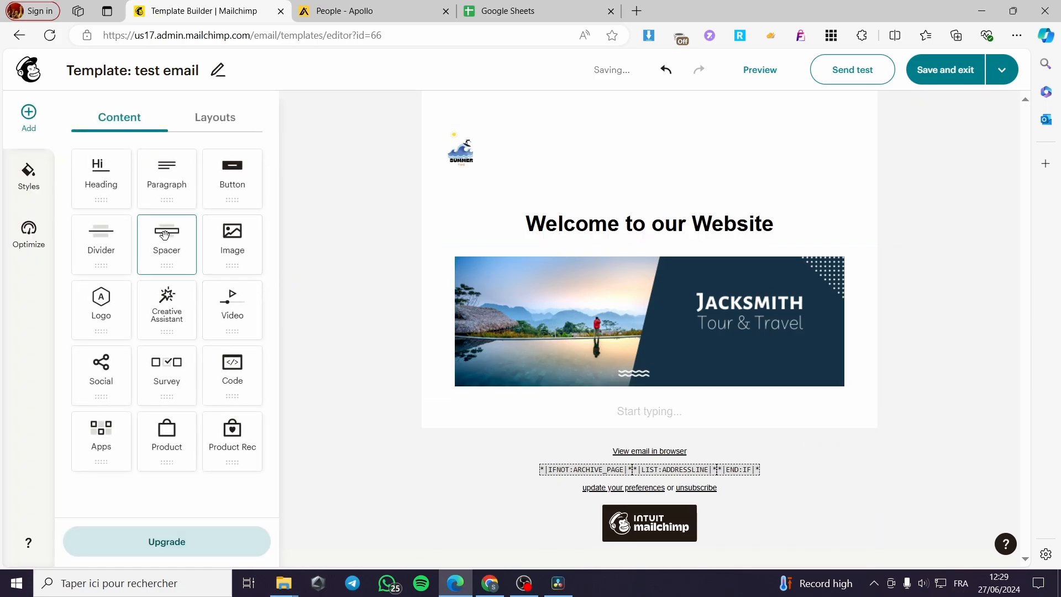
drag(166, 243, 654, 261)
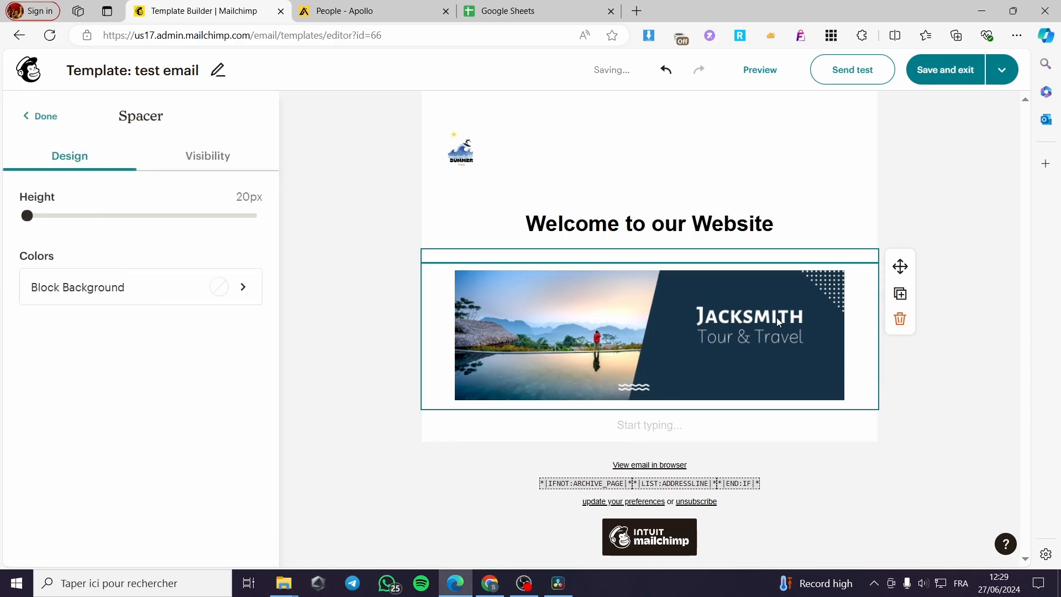
click(954, 219)
click(580, 255)
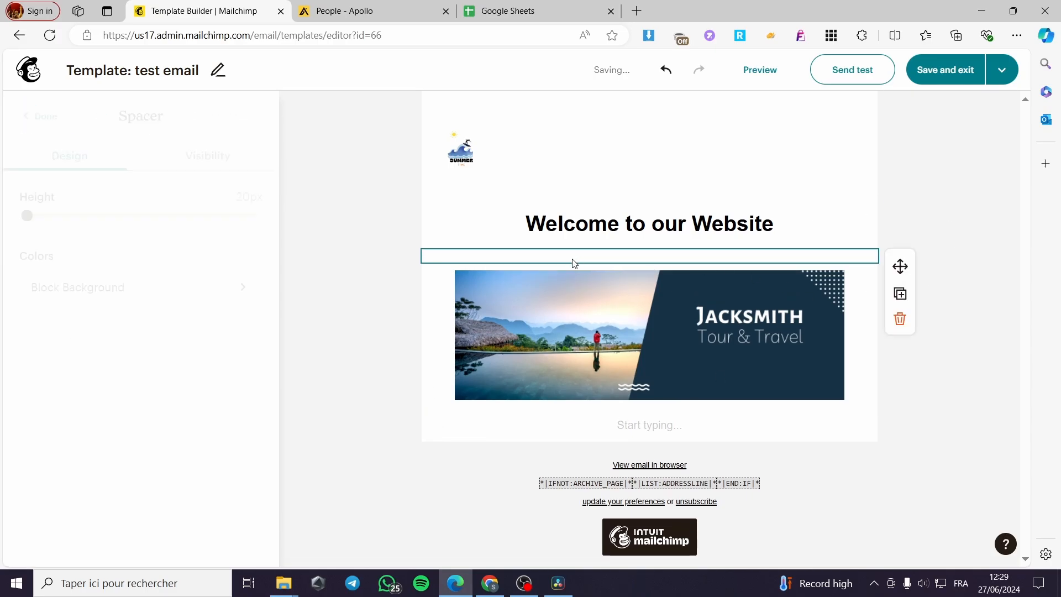
mouse_move(28, 218)
mouse_down()
mouse_move(114, 216)
mouse_move(27, 216)
mouse_up()
- Try black, green and blue block backgrounds on the spacer and settle on the dark teal color
click(138, 290)
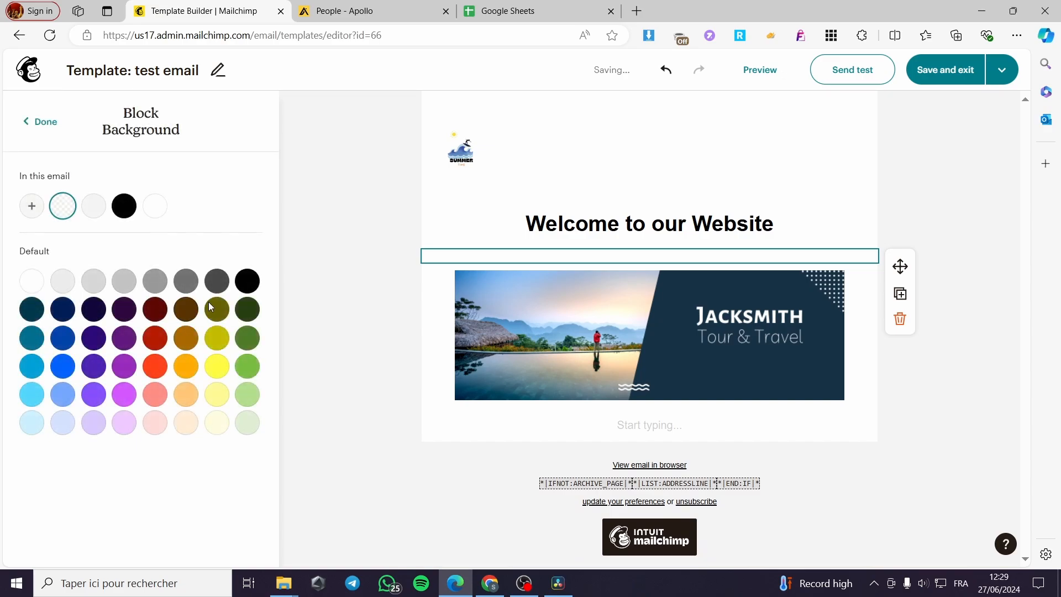
click(247, 281)
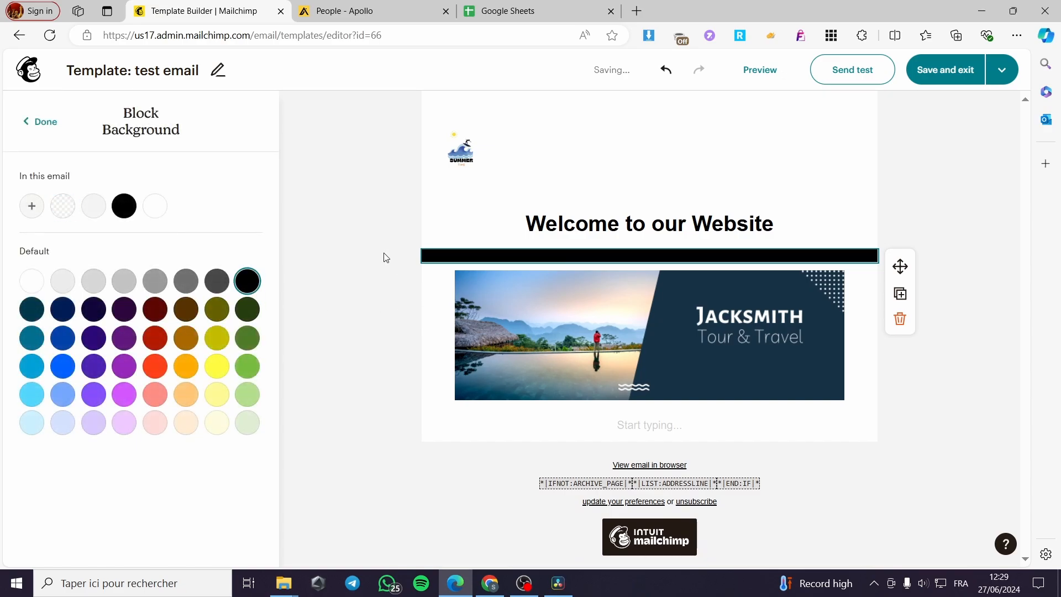
click(247, 312)
click(247, 337)
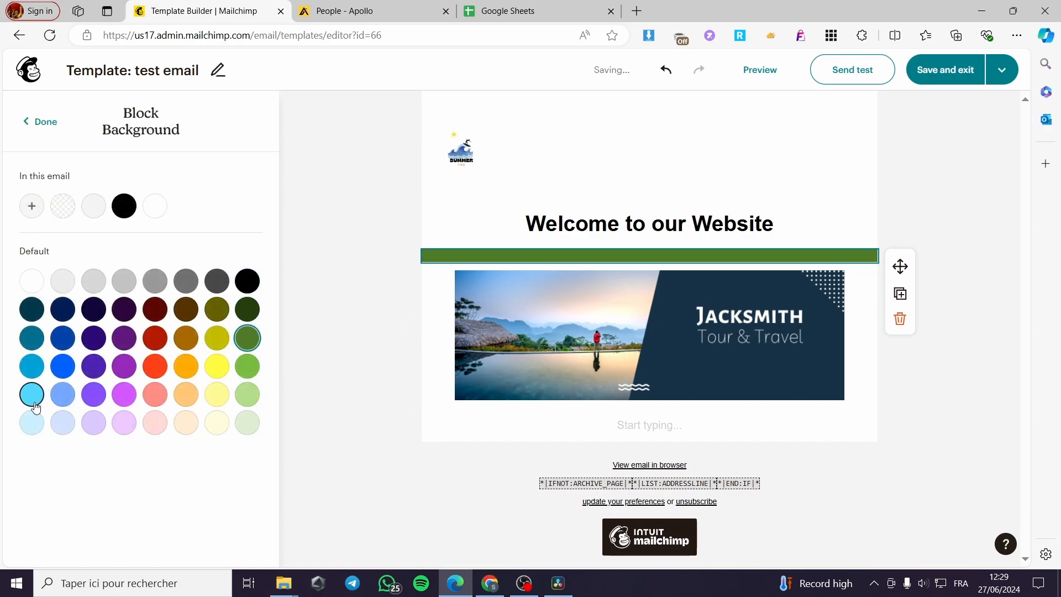
click(64, 341)
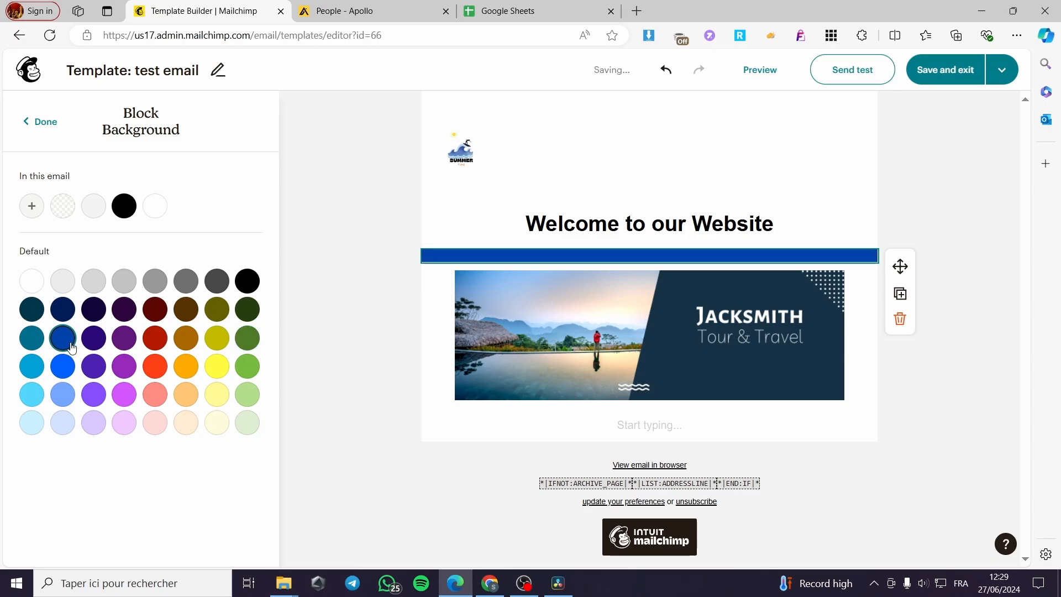
click(33, 342)
click(381, 247)
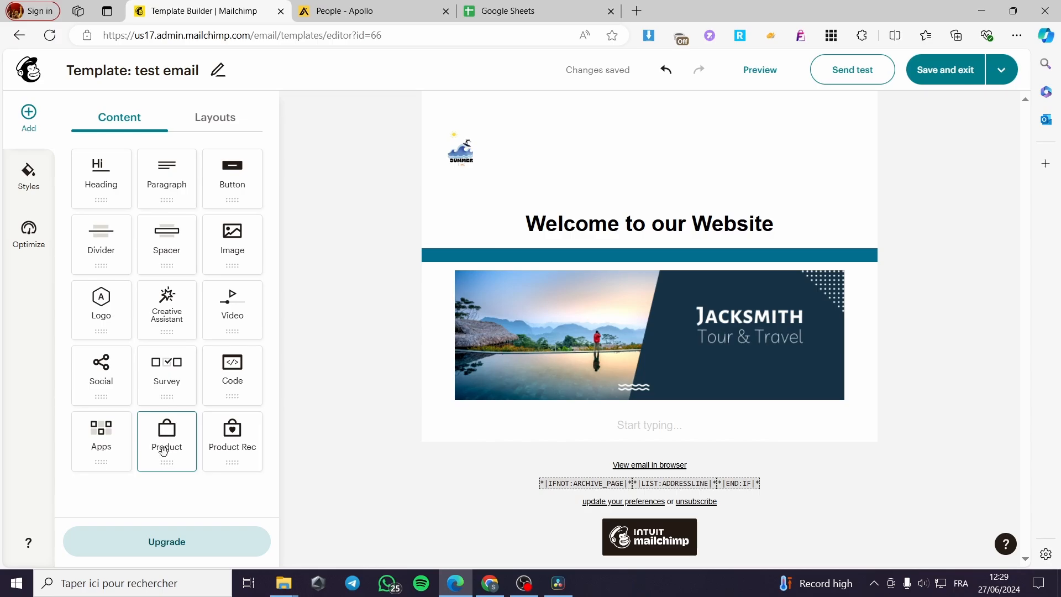
- Add a social block with Facebook, Instagram and X icons between the banner image and the empty text block
drag(101, 376, 641, 421)
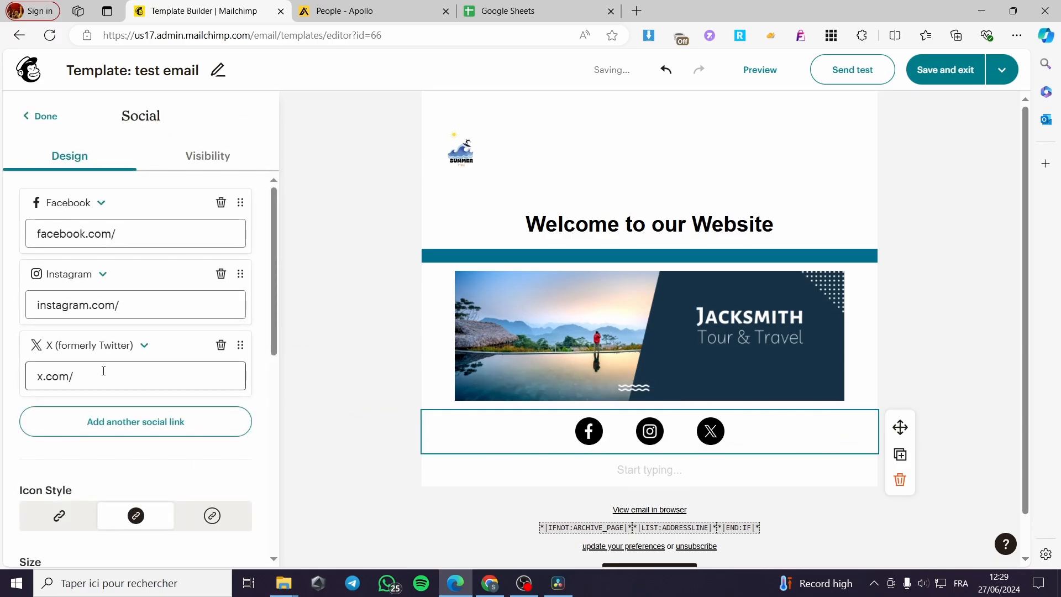
click(39, 116)
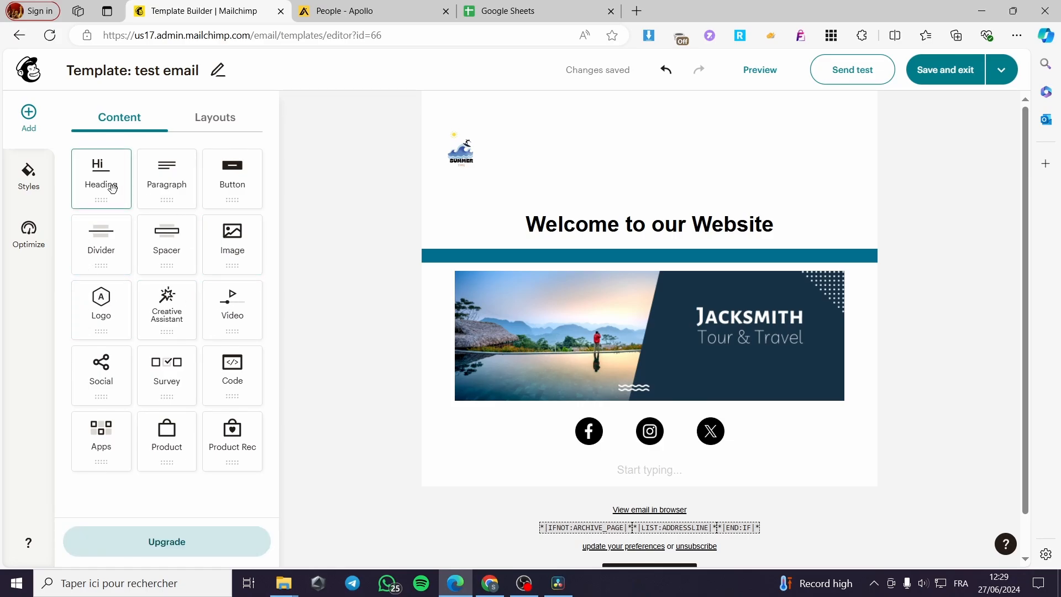
- Set the uploaded newsletter picture as the email's desktop background image, and save and exit the template
click(18, 183)
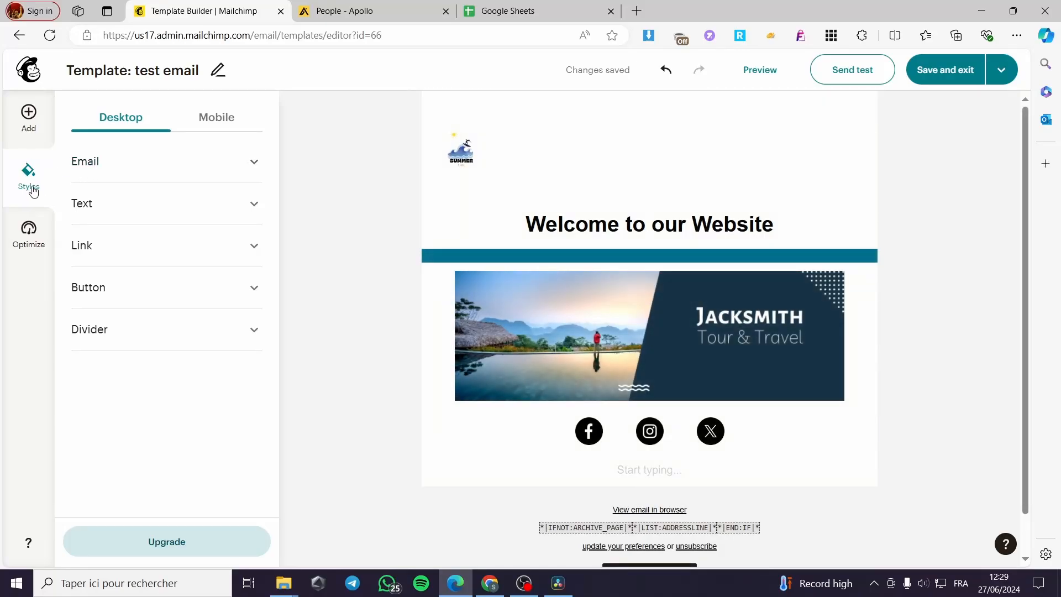
click(249, 165)
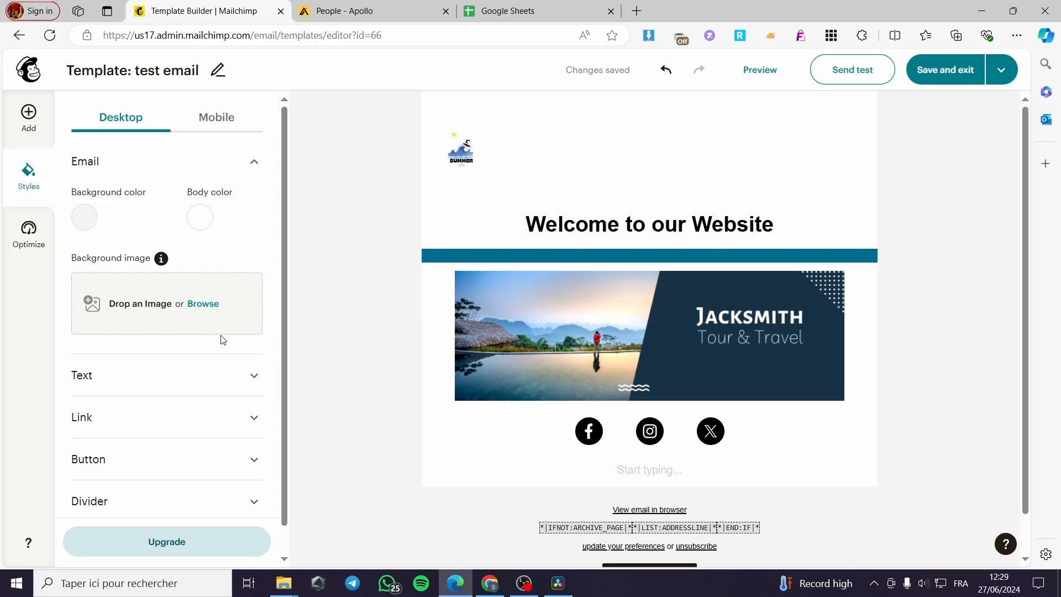
click(202, 304)
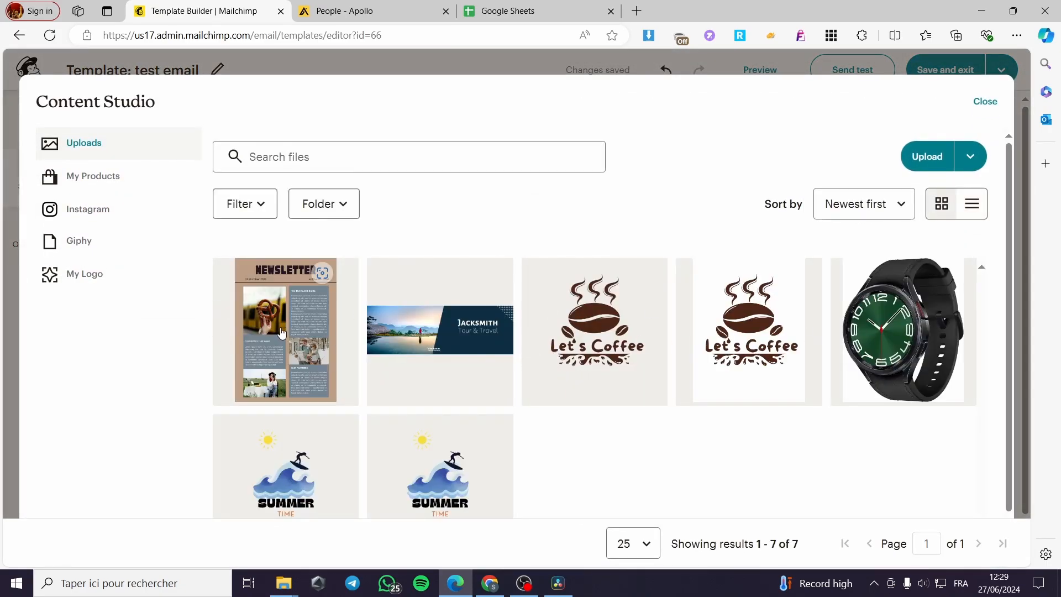
click(281, 331)
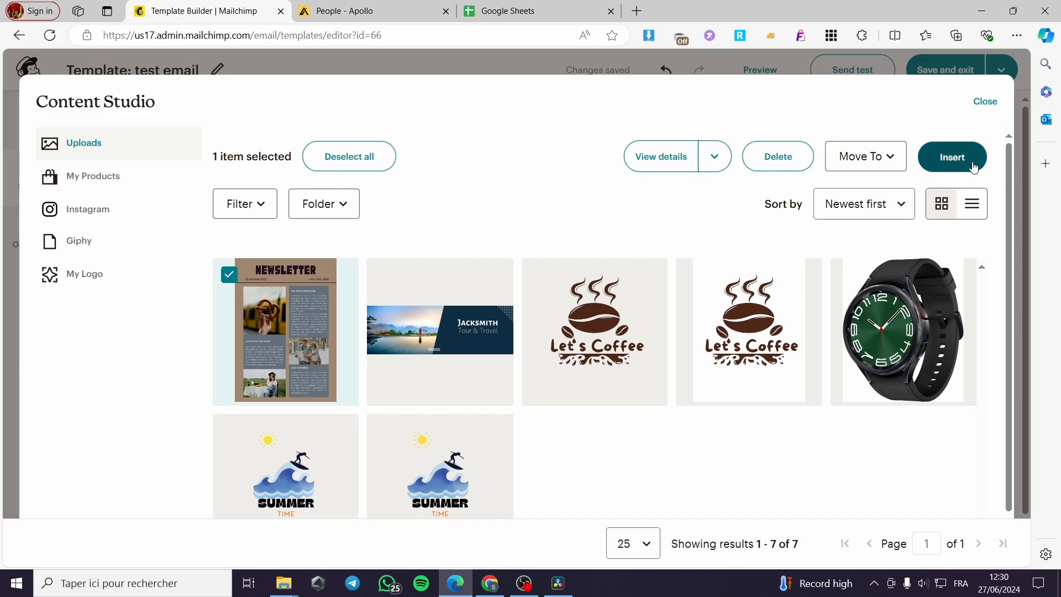
click(952, 156)
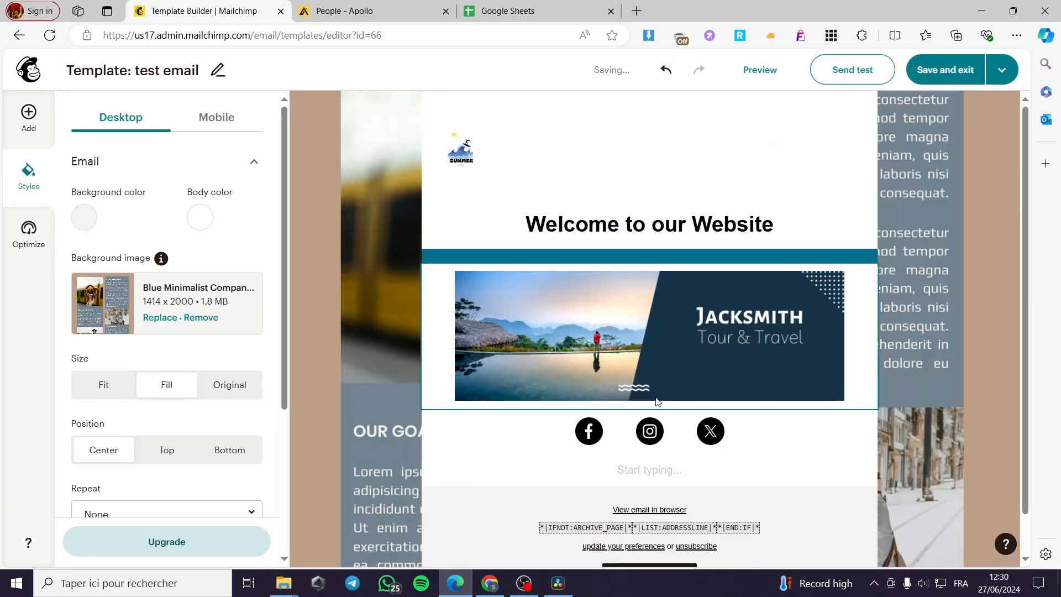
scroll(814, 441, down, 1)
scroll(801, 447, up, 1)
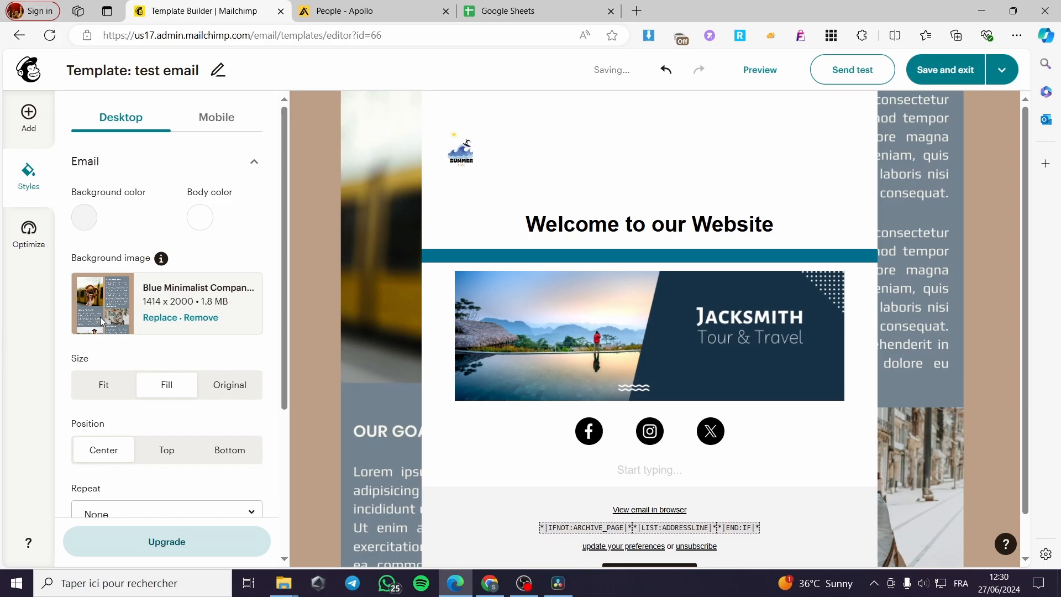
scroll(170, 391, down, 4)
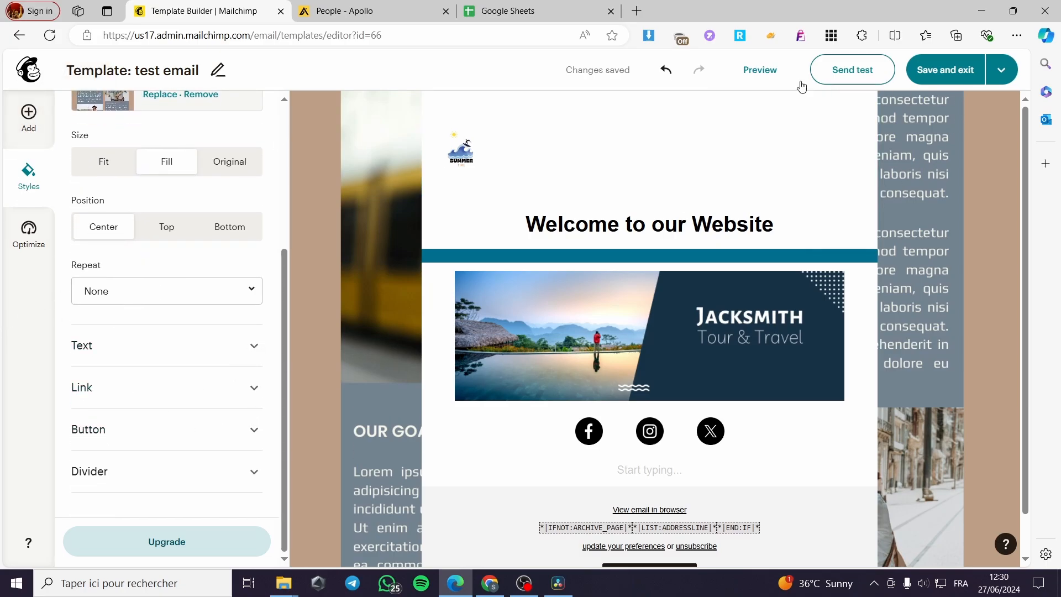
click(952, 78)
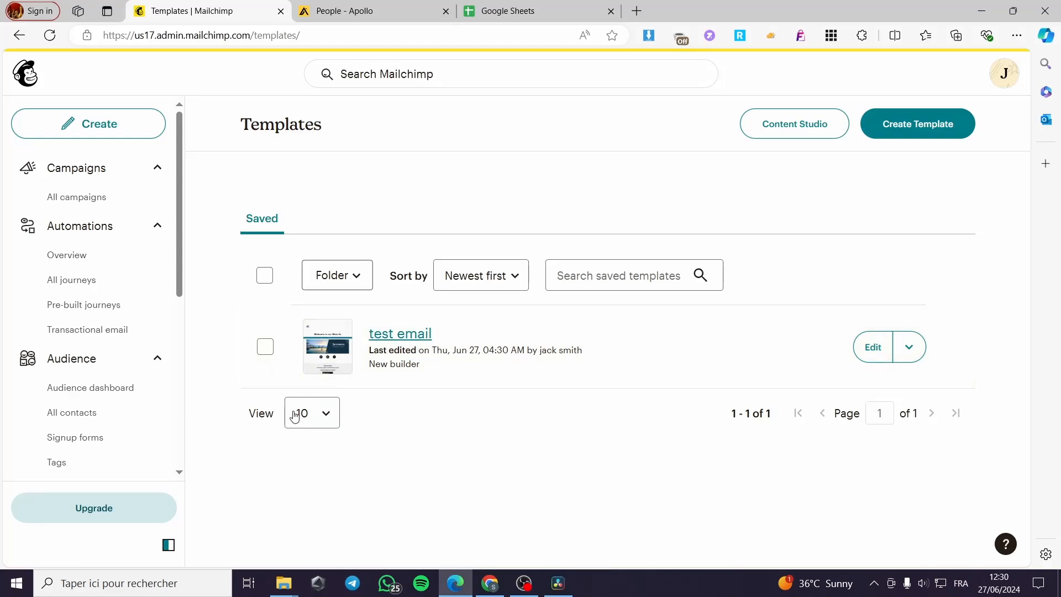
- Open the audience dashboard and look through the audience's full contact list
click(90, 387)
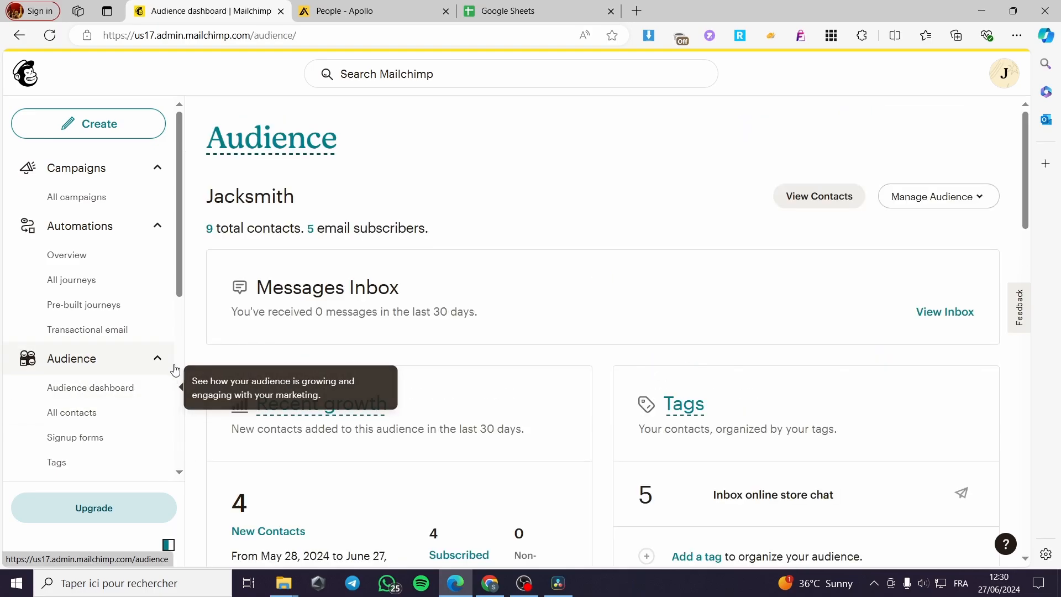
click(830, 205)
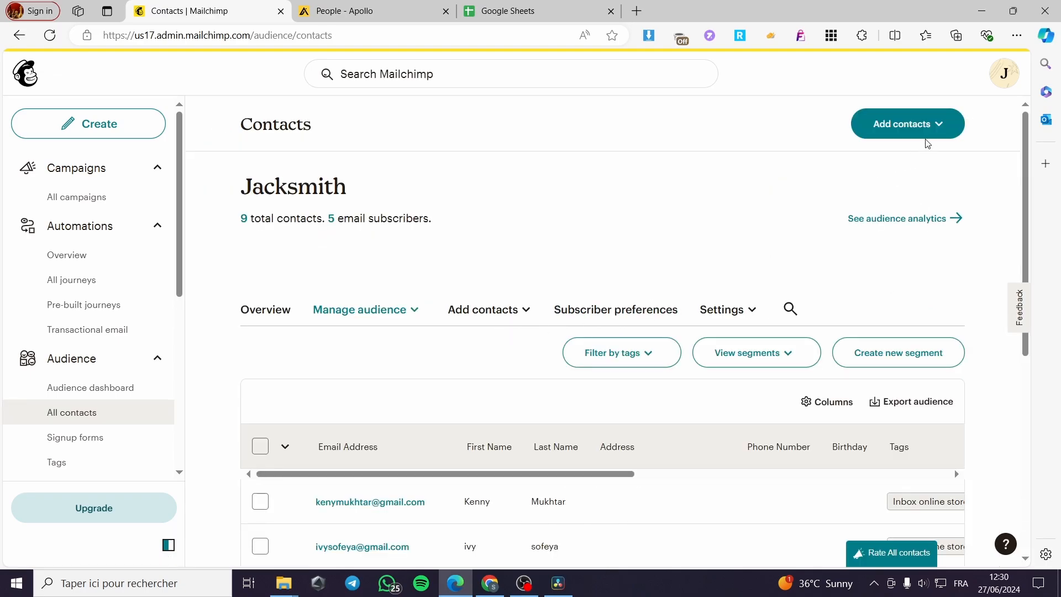
scroll(447, 429, down, 4)
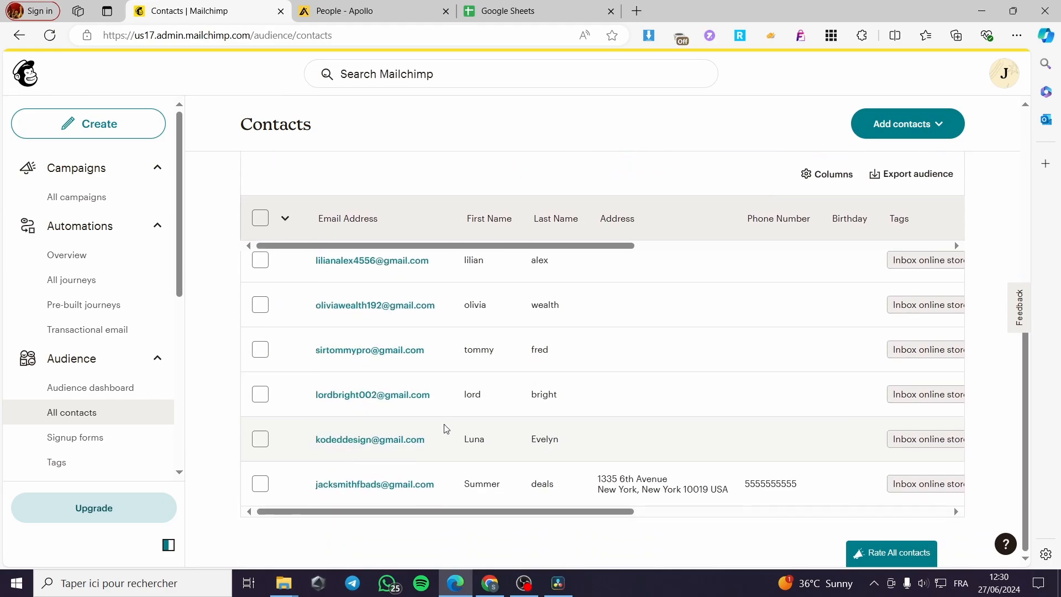
scroll(550, 436, up, 4)
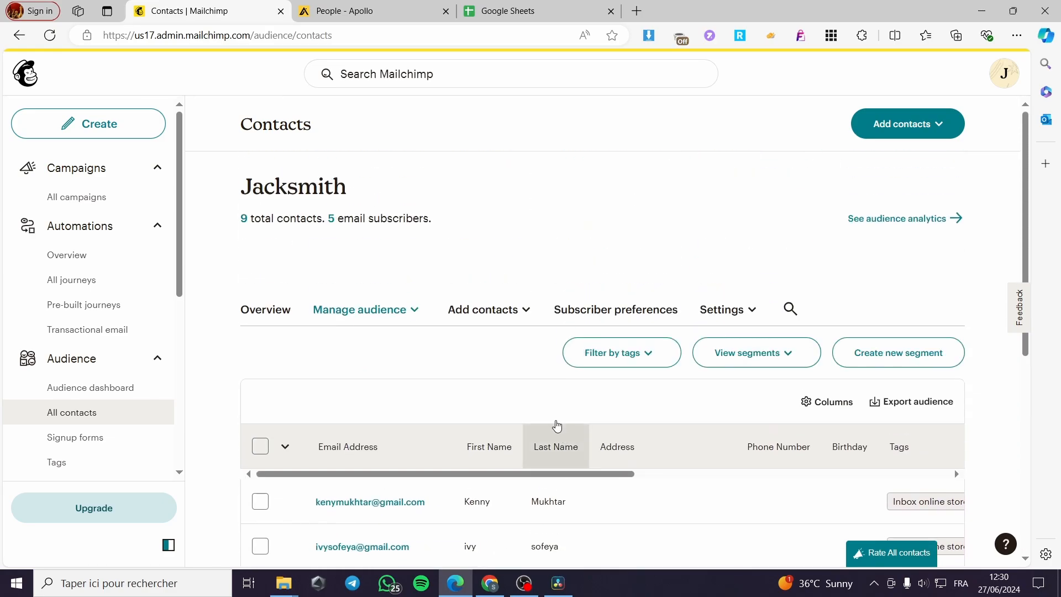
- Start importing contacts into the audience and choose Upload a file as the import method
click(942, 124)
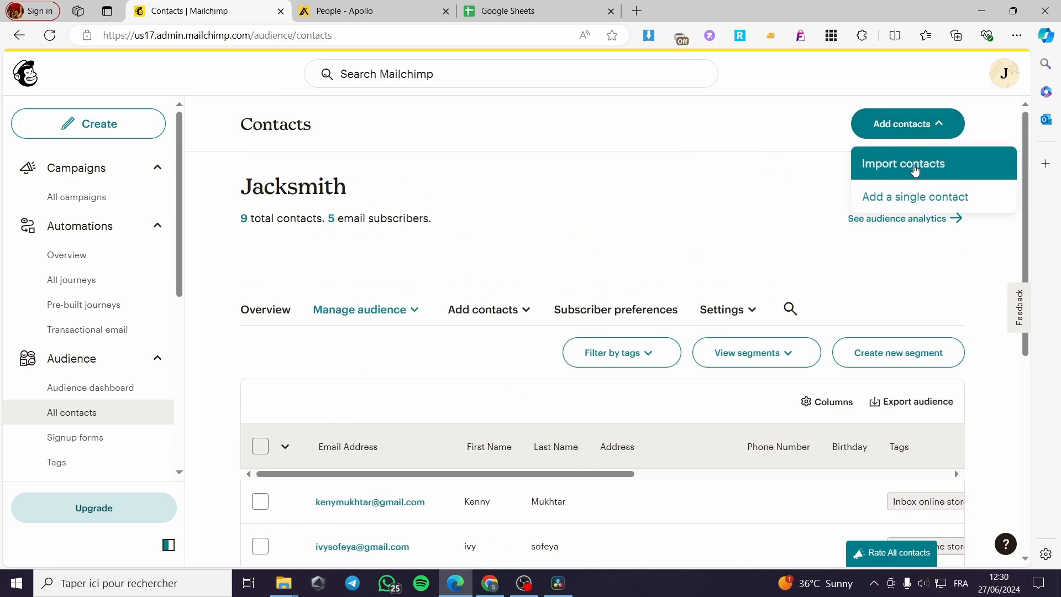
click(931, 173)
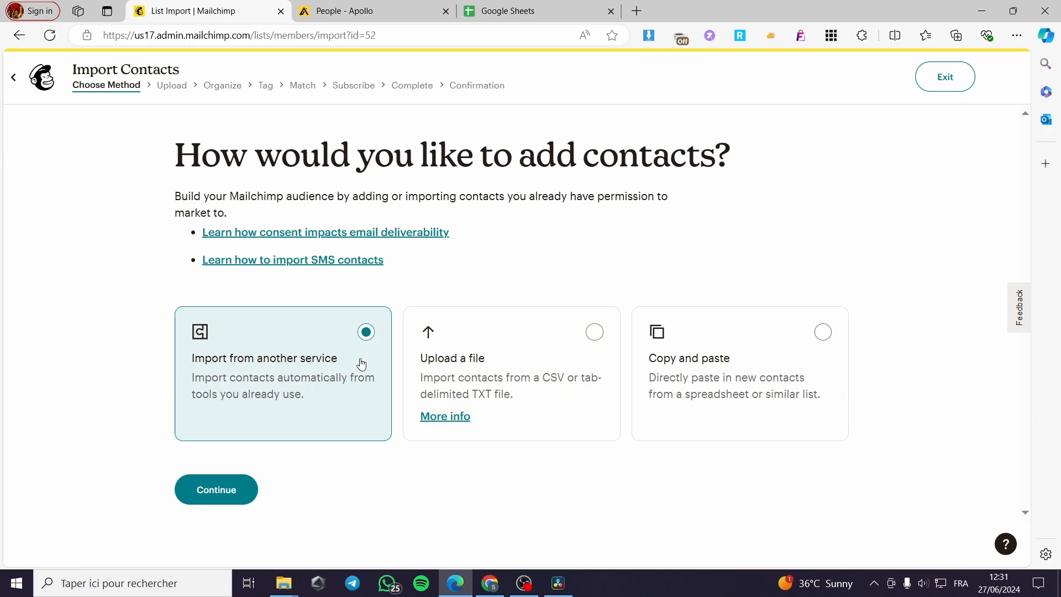
click(593, 332)
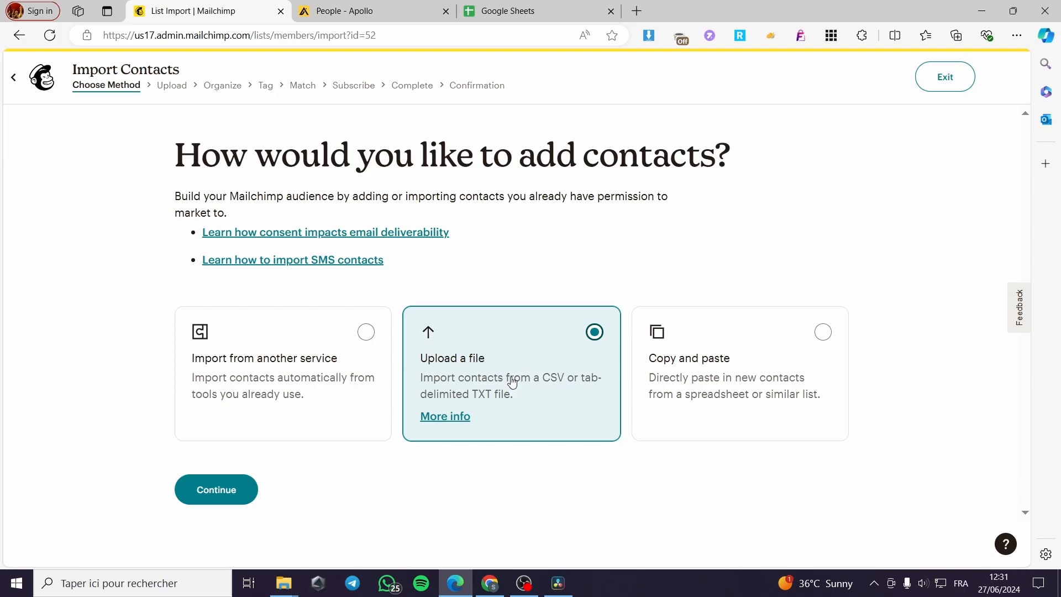
- Switch to Google Sheets, create a blank spreadsheet and examine its download formats, including Comma Separated Values (.csv)
click(514, 11)
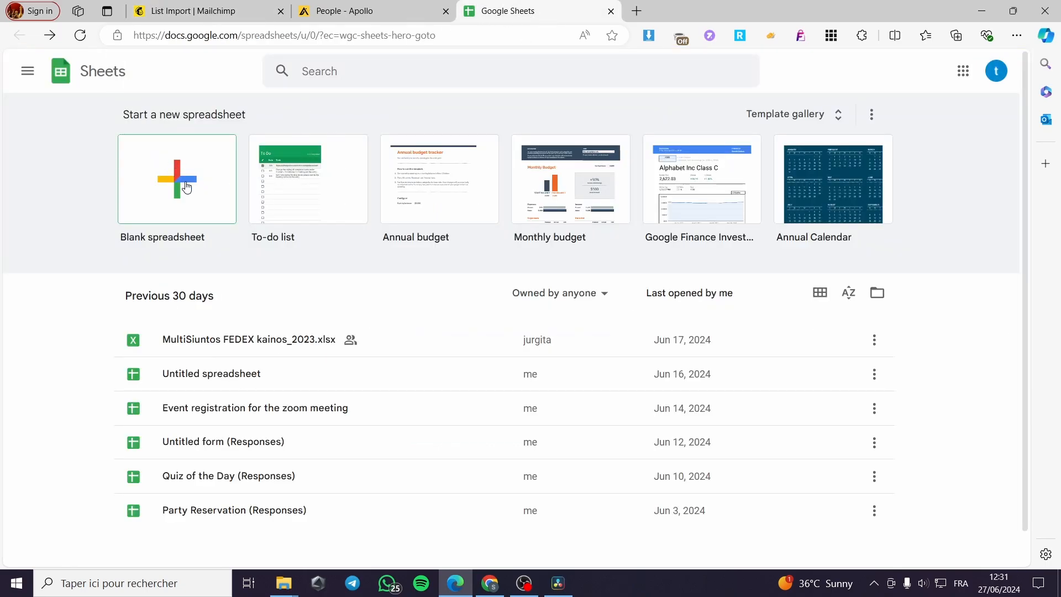
click(187, 188)
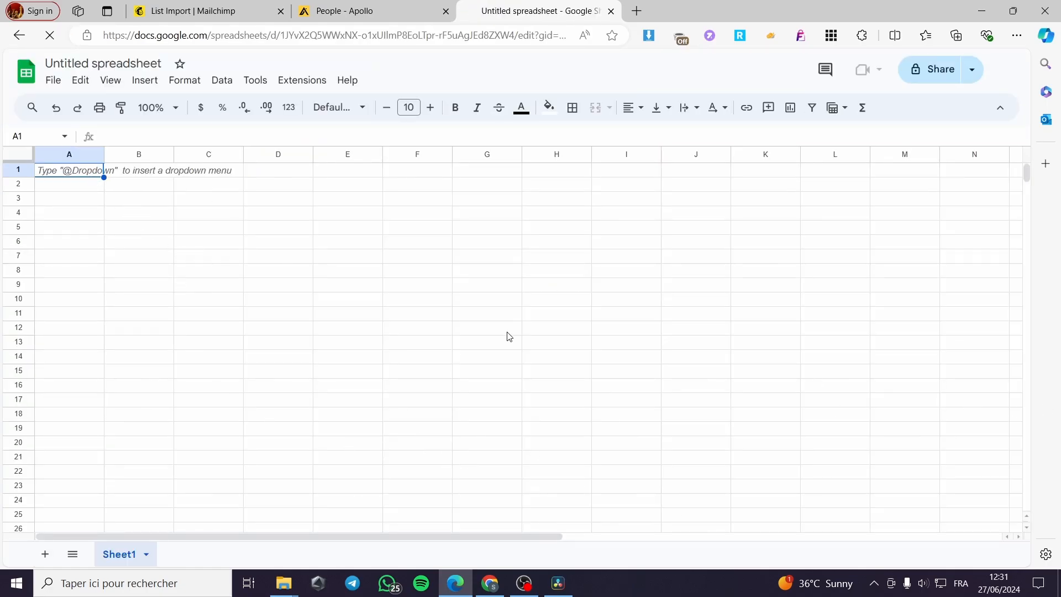
click(80, 367)
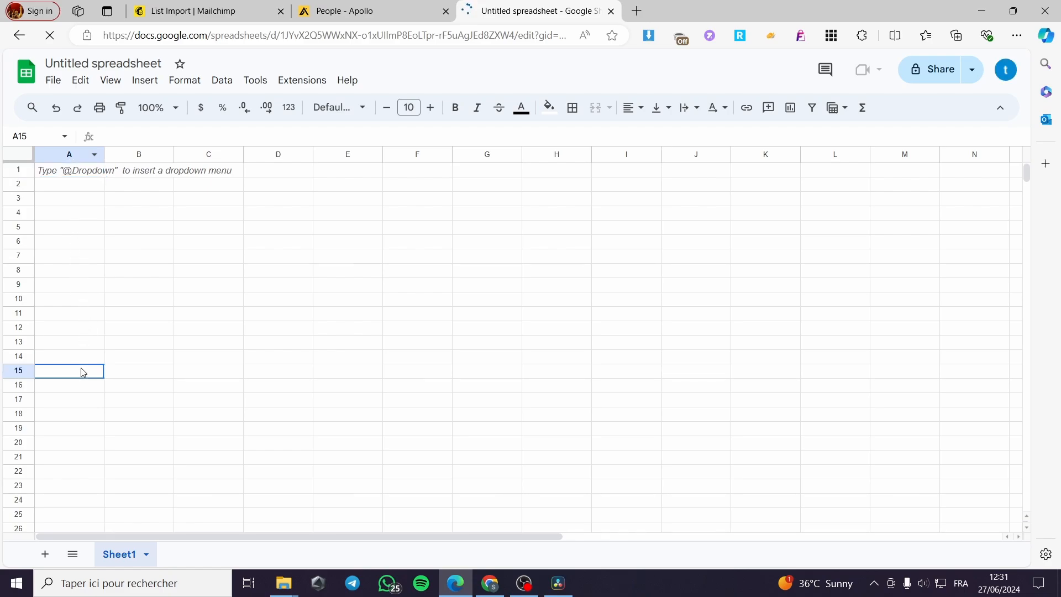
click(82, 419)
click(74, 459)
click(74, 201)
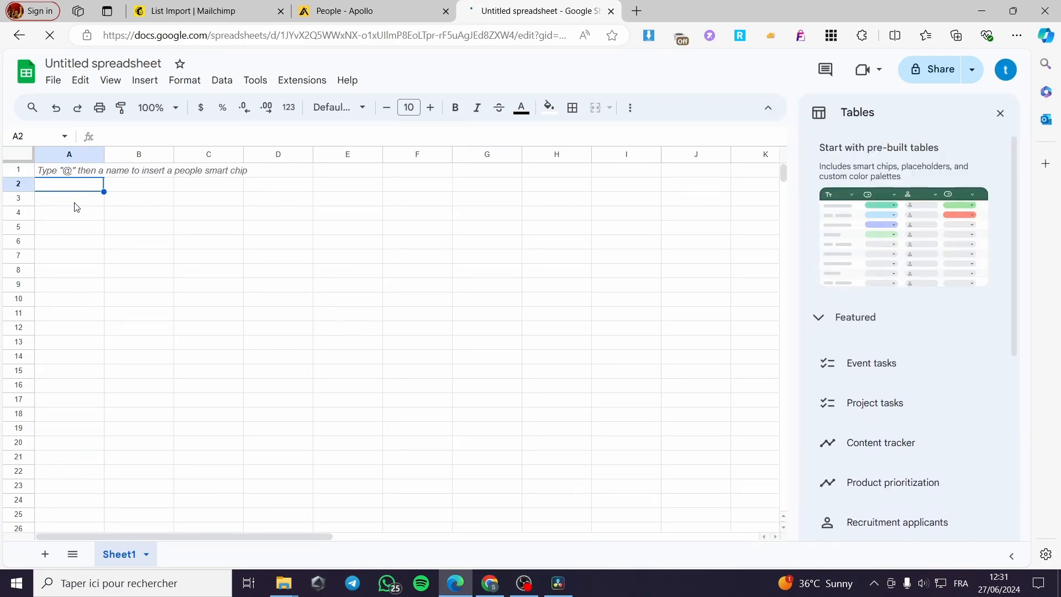
click(73, 253)
click(49, 81)
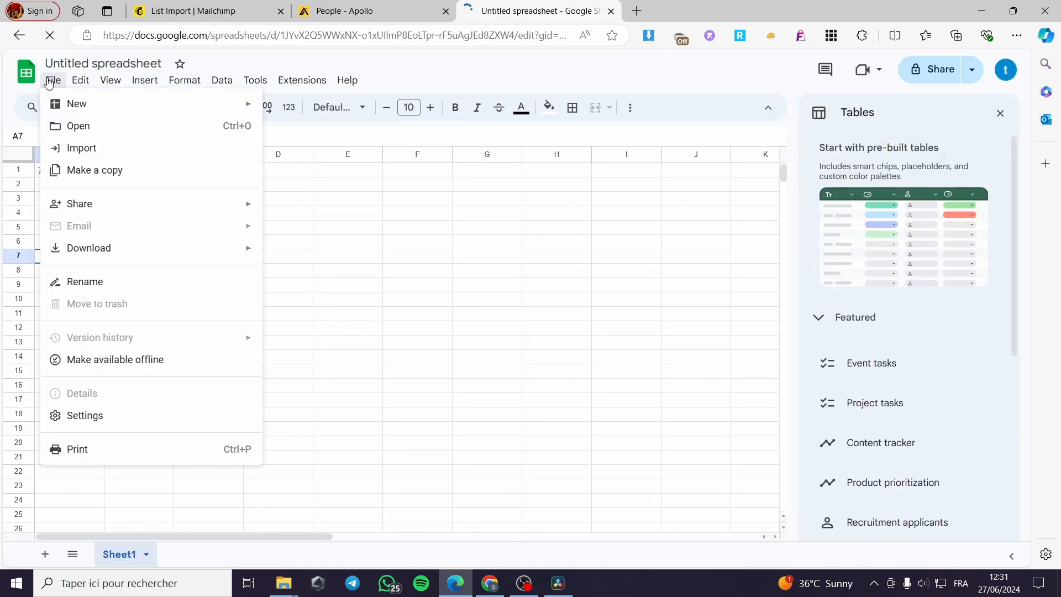
mouse_move(144, 243)
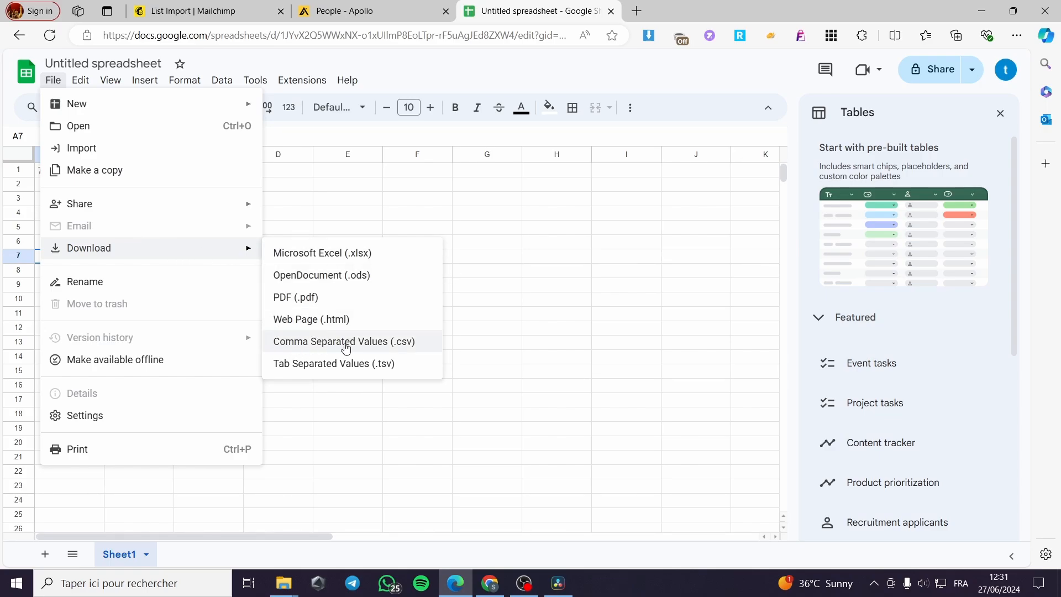
click(500, 299)
- Return to the Mailchimp import, upload generated-emails-100.csv from the downloads folder and continue to organizing the contacts
click(232, 10)
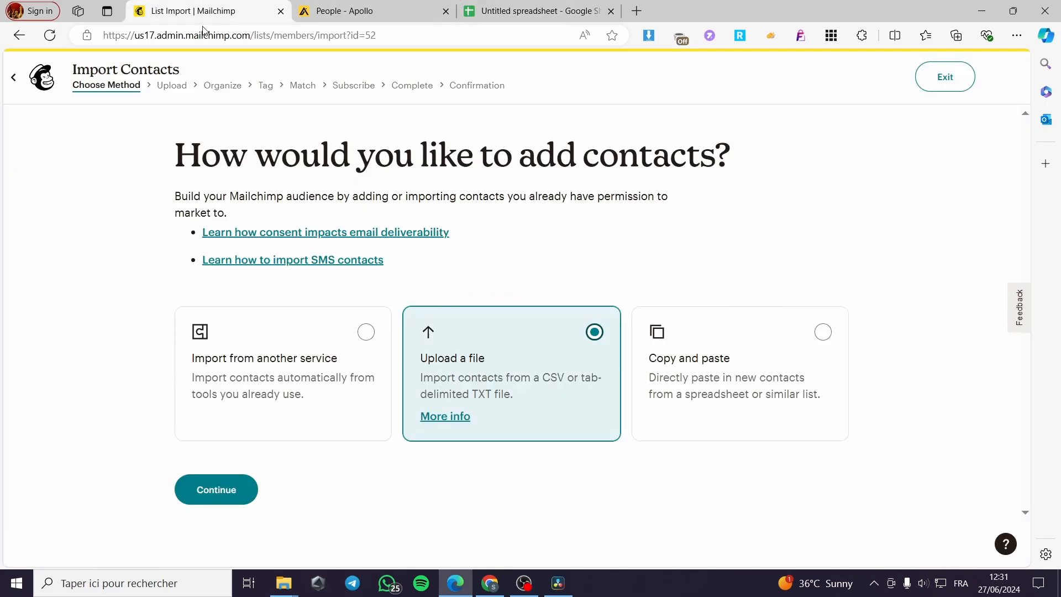
click(226, 488)
click(500, 375)
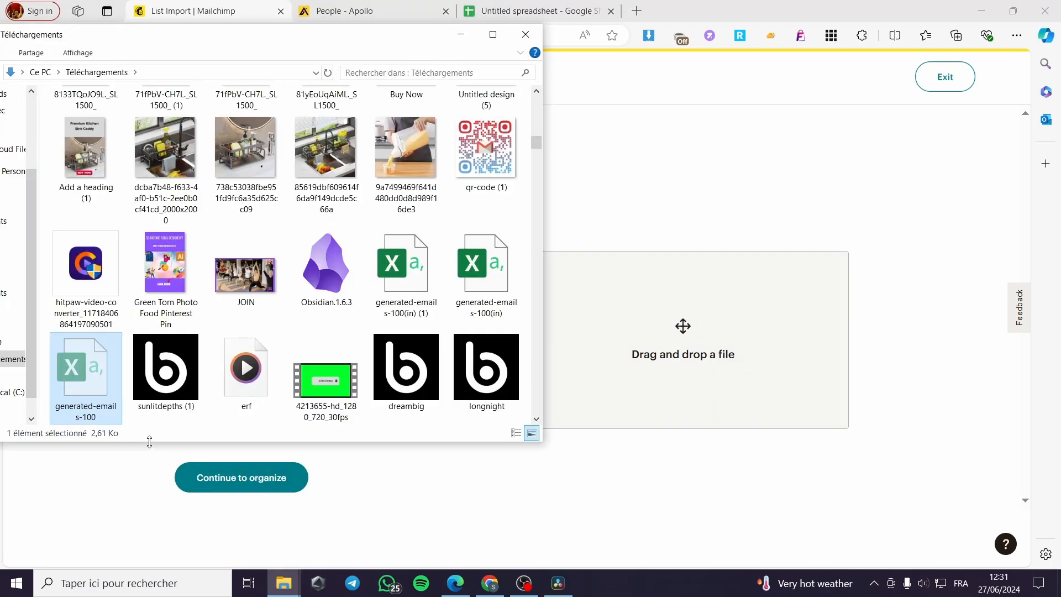
drag(87, 380, 668, 358)
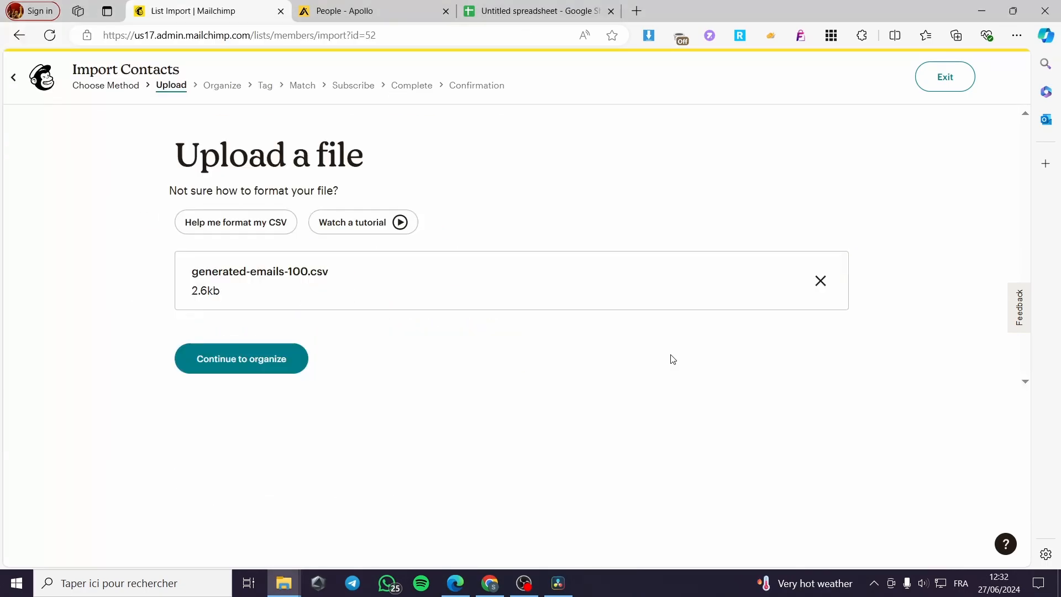
click(241, 366)
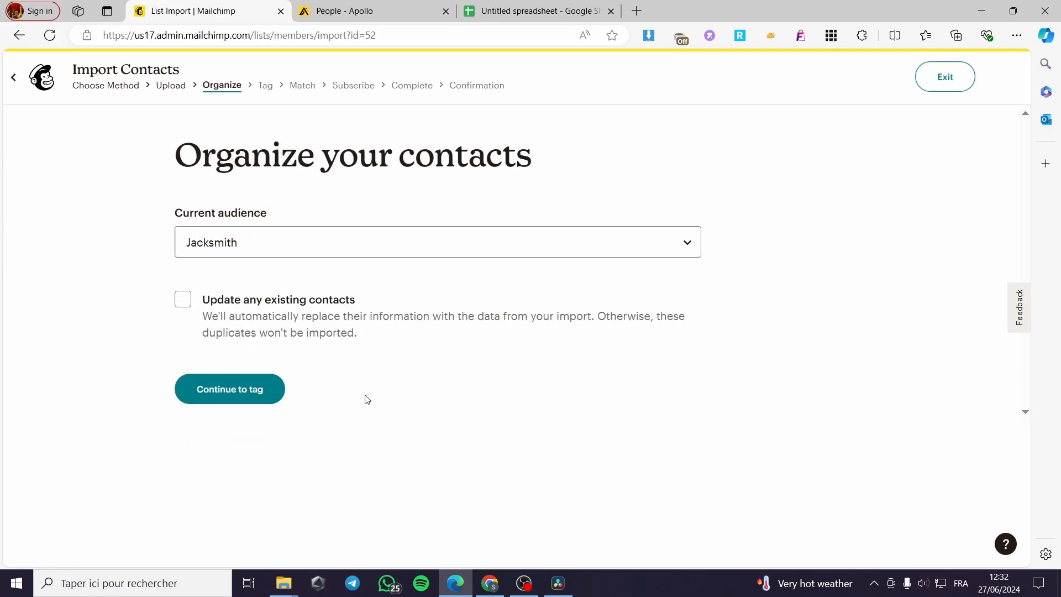
- Try to replace the import's current audience with "test aud"
click(352, 244)
click(351, 244)
drag(243, 245, 115, 246)
key(BackSpace)
text(ts)
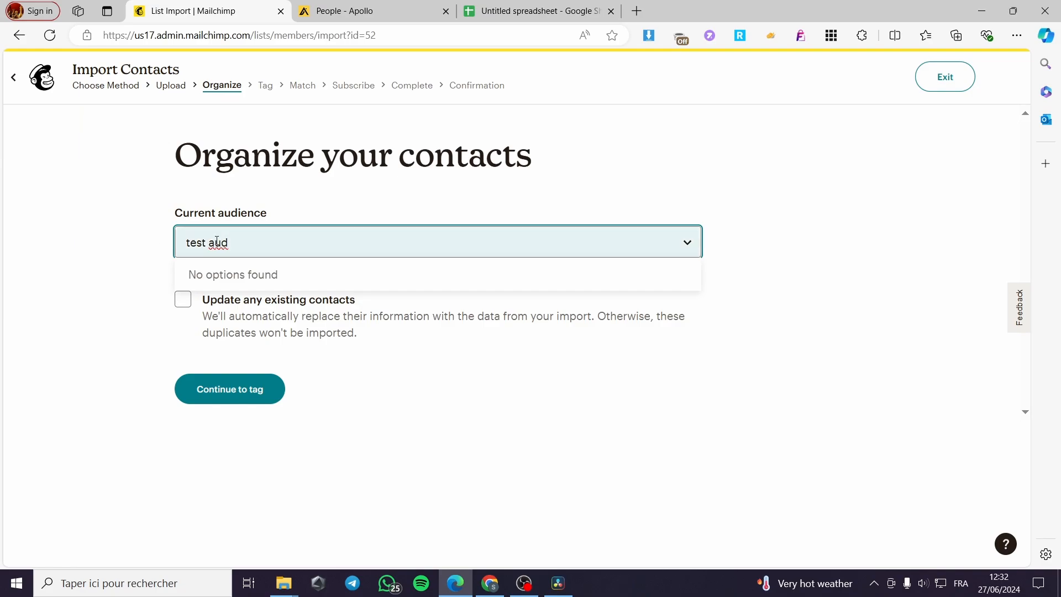
drag(229, 243, 94, 241)
key(BackSpace)
click(242, 269)
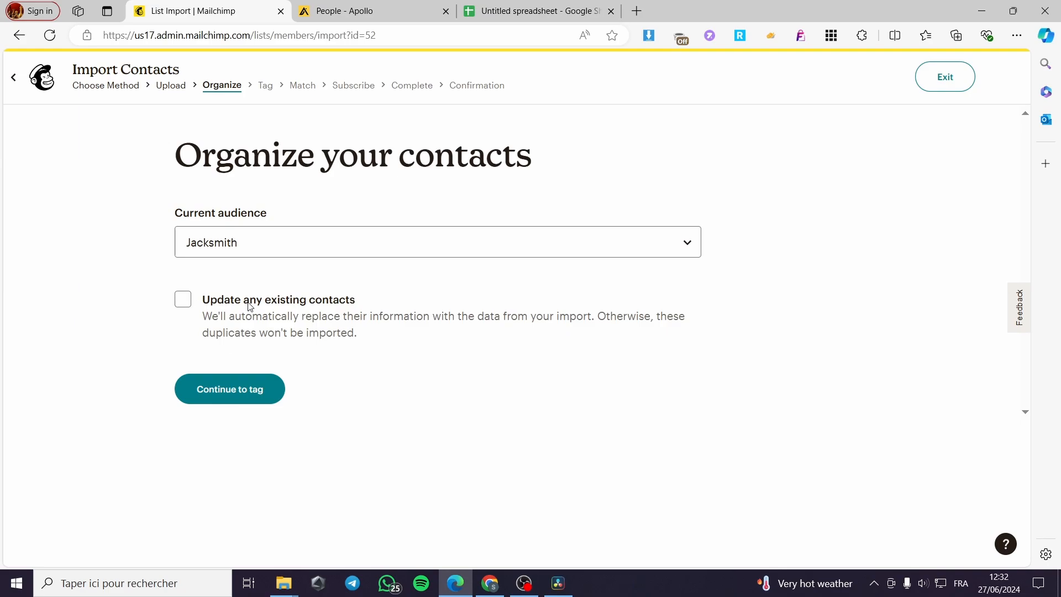
- Leave updating of existing contacts turned off and continue to tagging
click(182, 311)
click(240, 329)
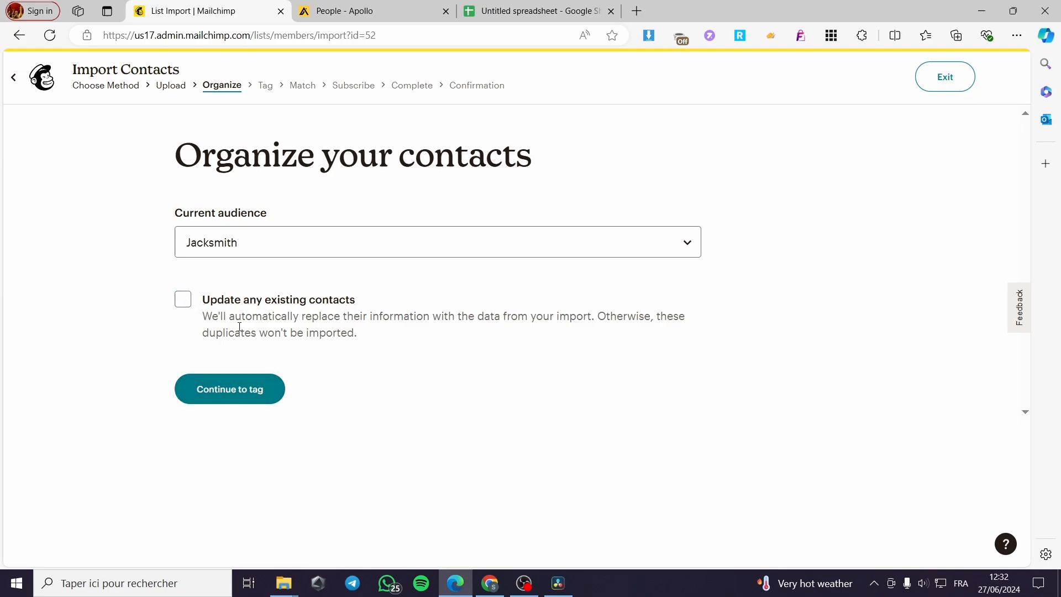
click(254, 389)
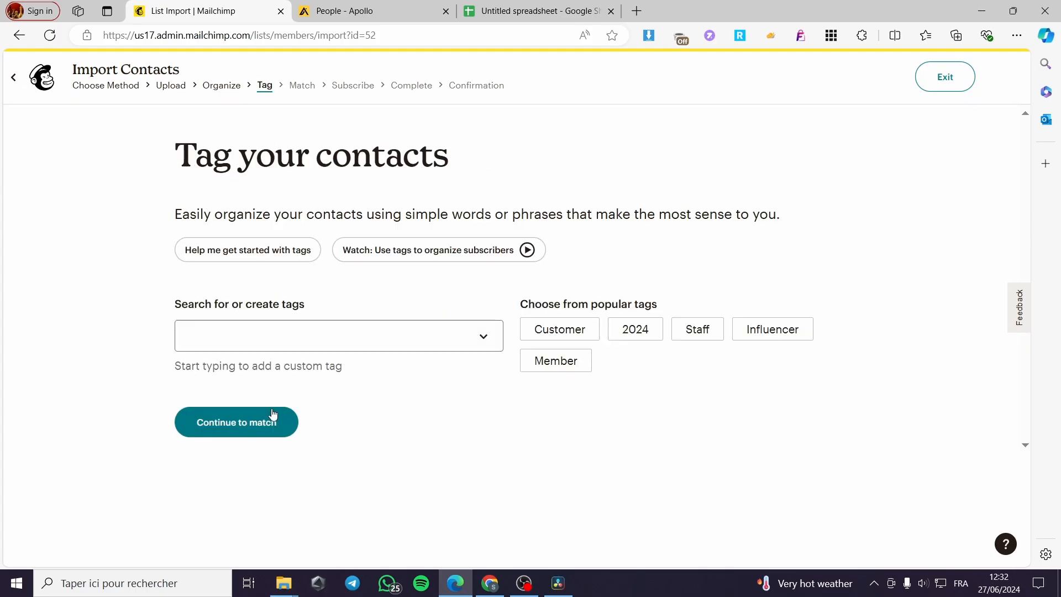
- Tag the imported contacts with Inbox online store chat, Customer and Member, and continue to column matching
click(354, 335)
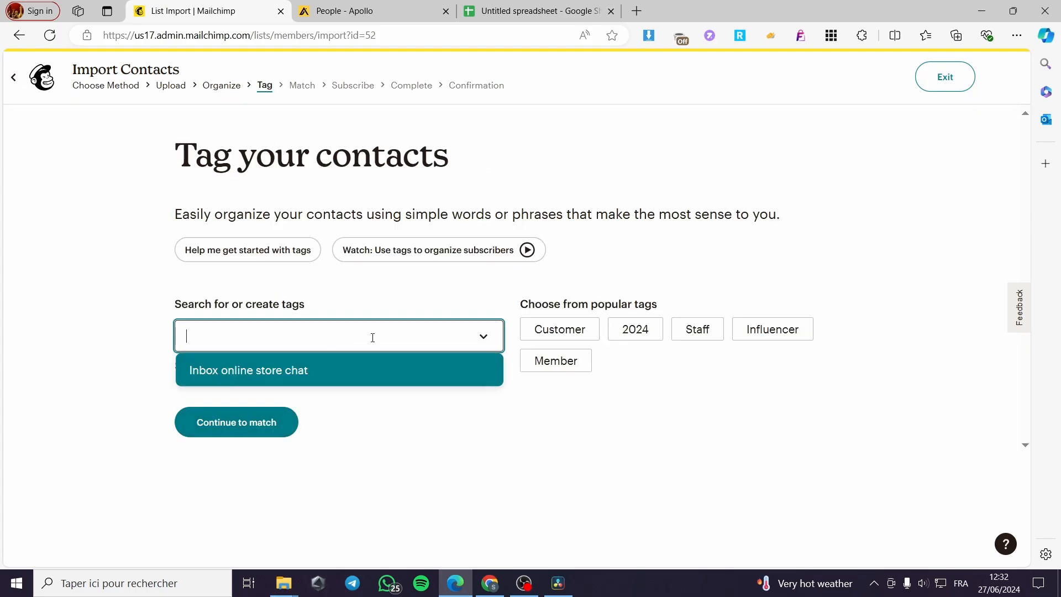
click(220, 370)
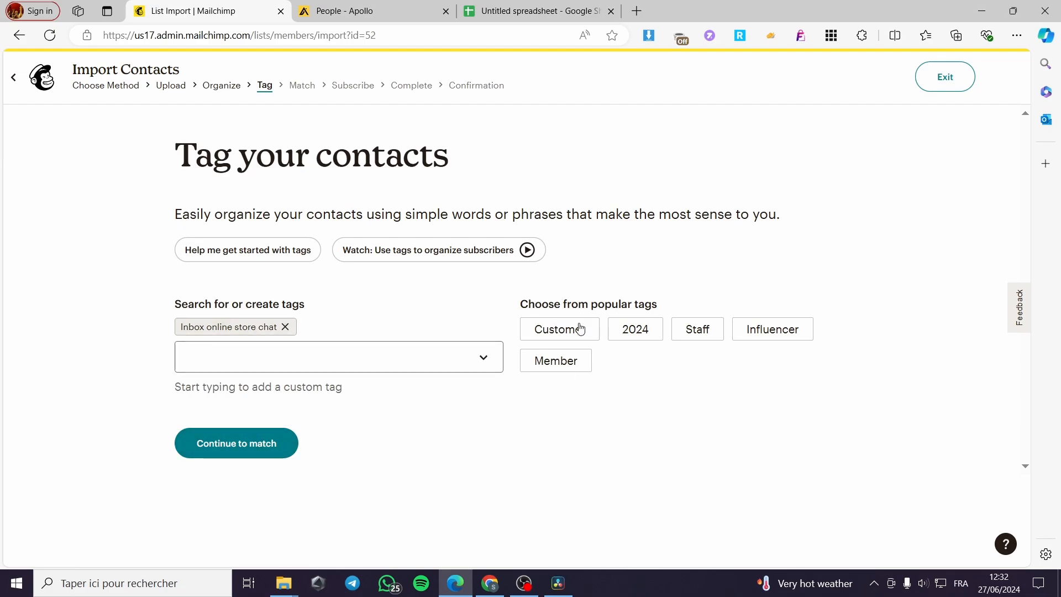
click(554, 333)
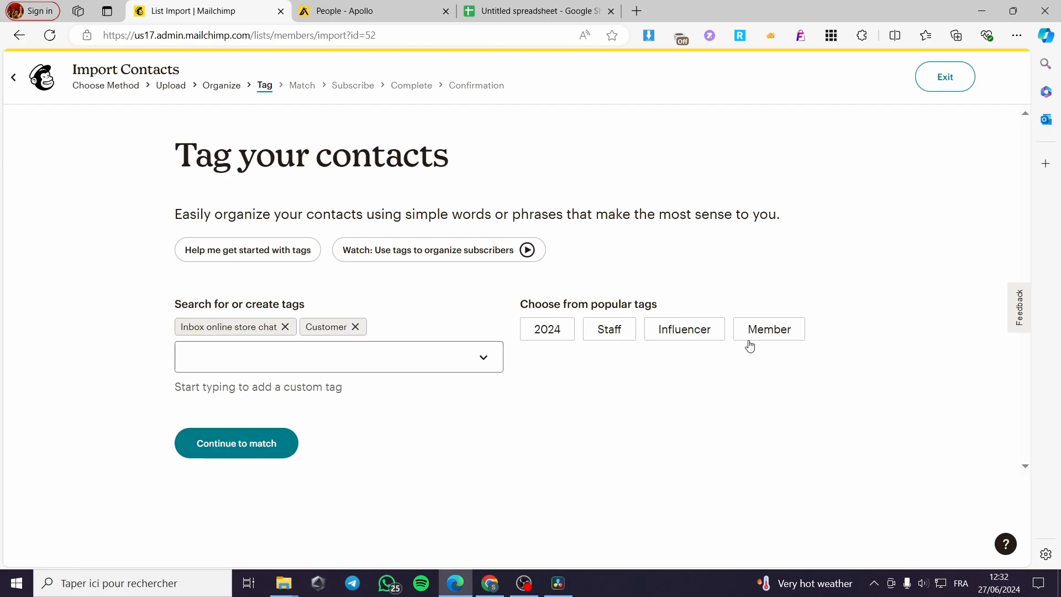
click(769, 329)
click(287, 356)
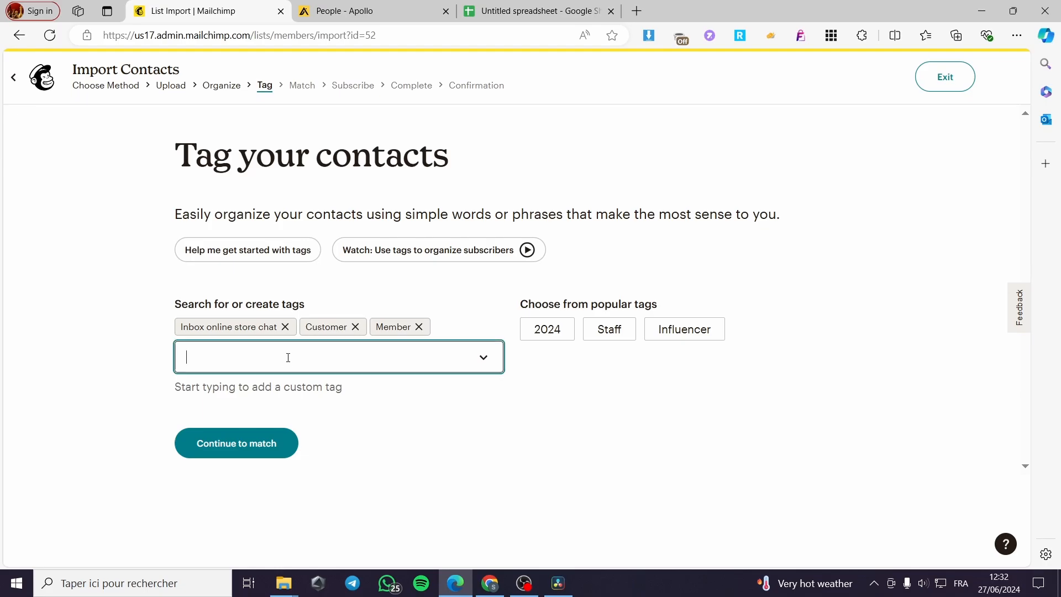
click(128, 369)
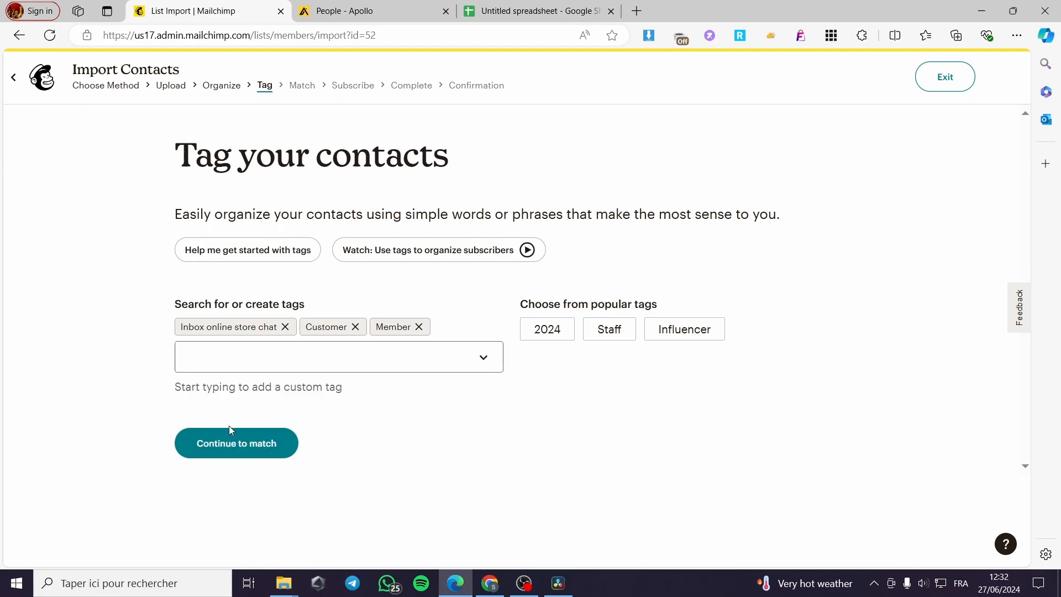
click(261, 438)
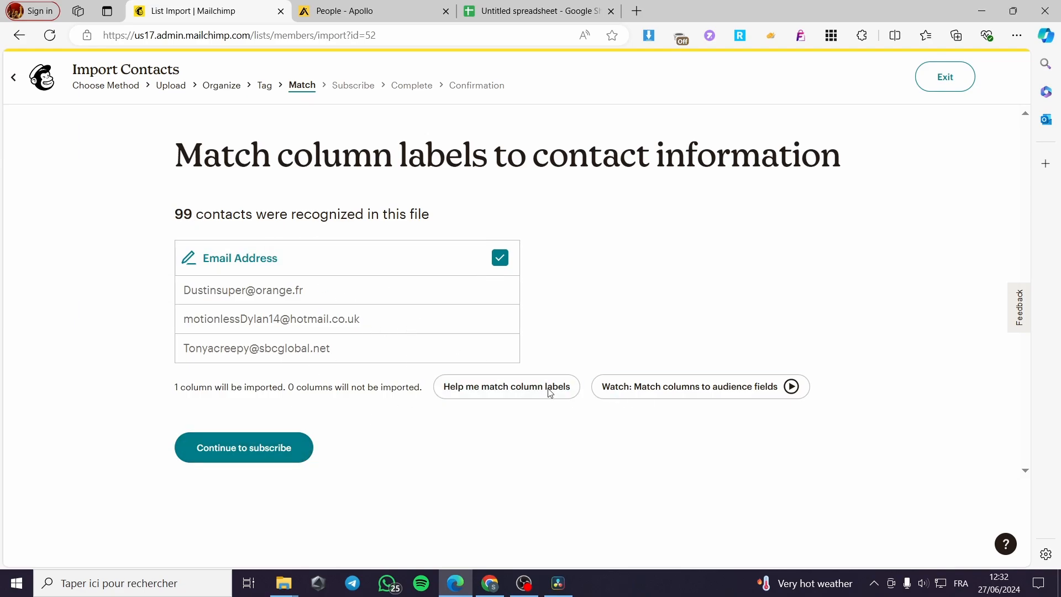
- Accept the Email Address column match, keep the email marketing status as Subscribed, and complete the import
click(253, 458)
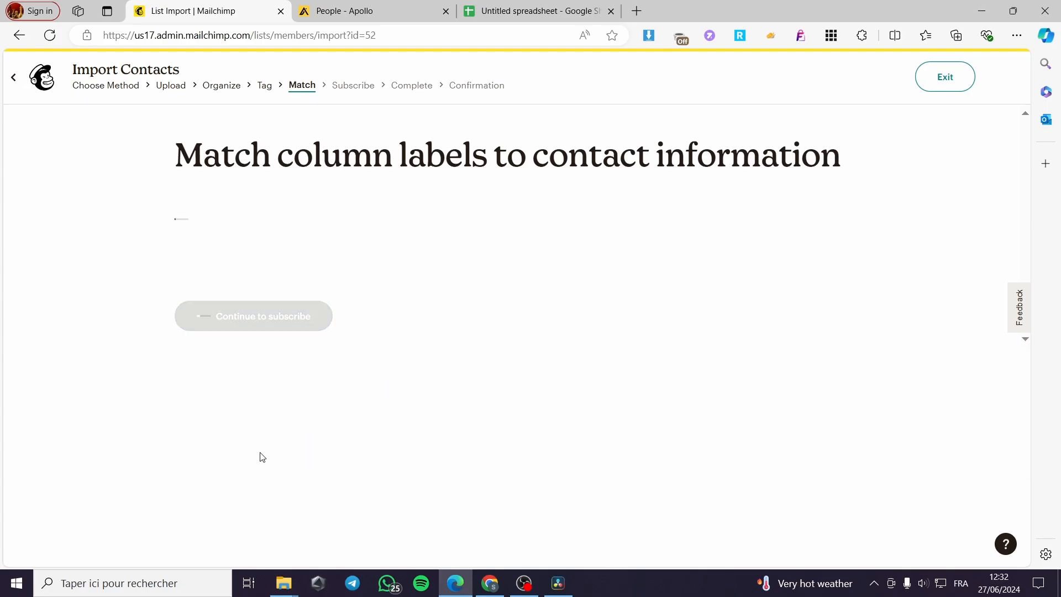
click(360, 279)
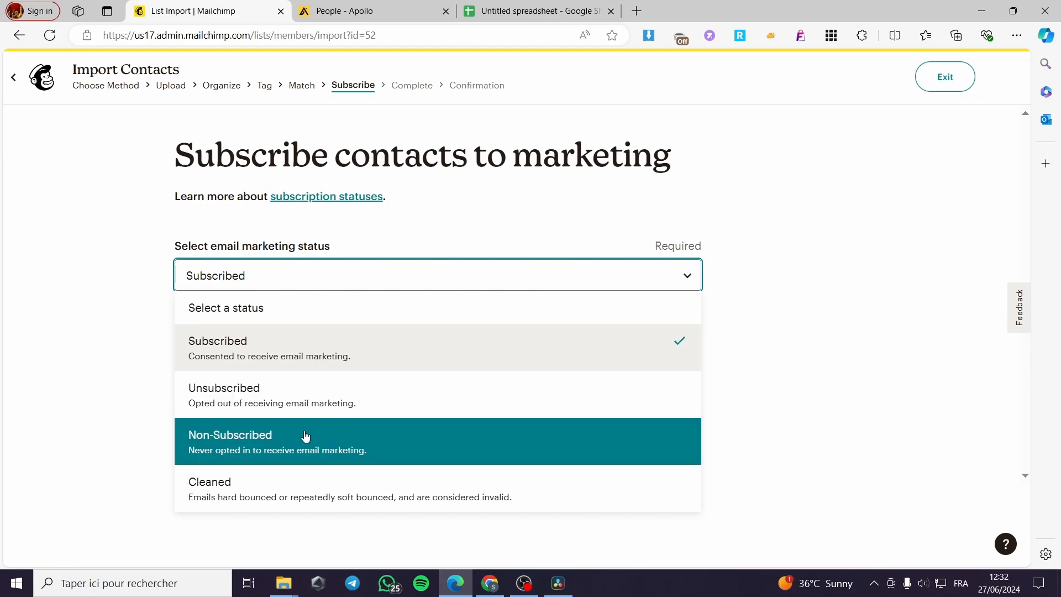
click(373, 362)
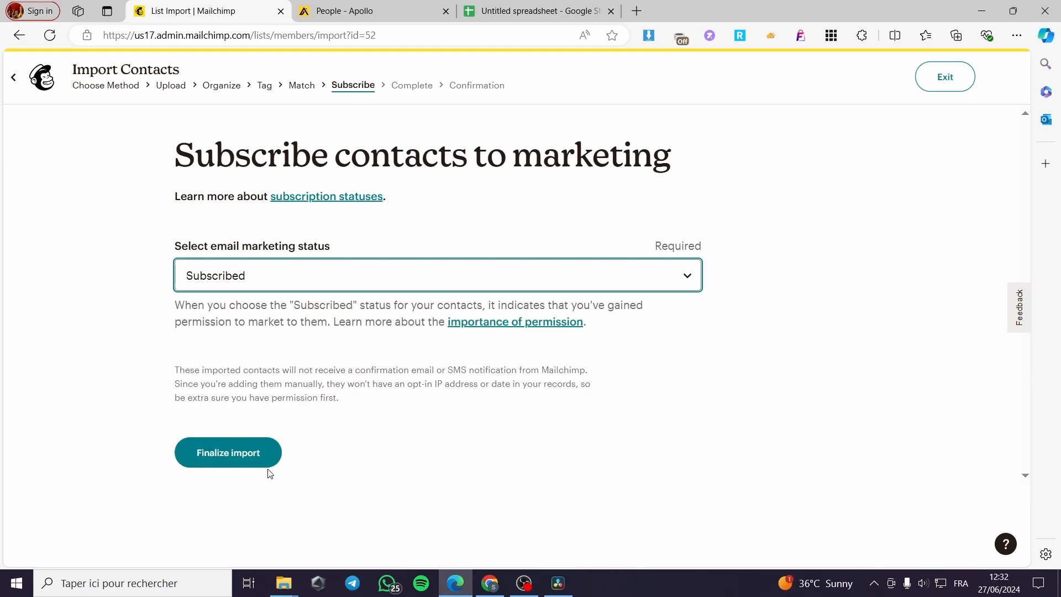
click(220, 460)
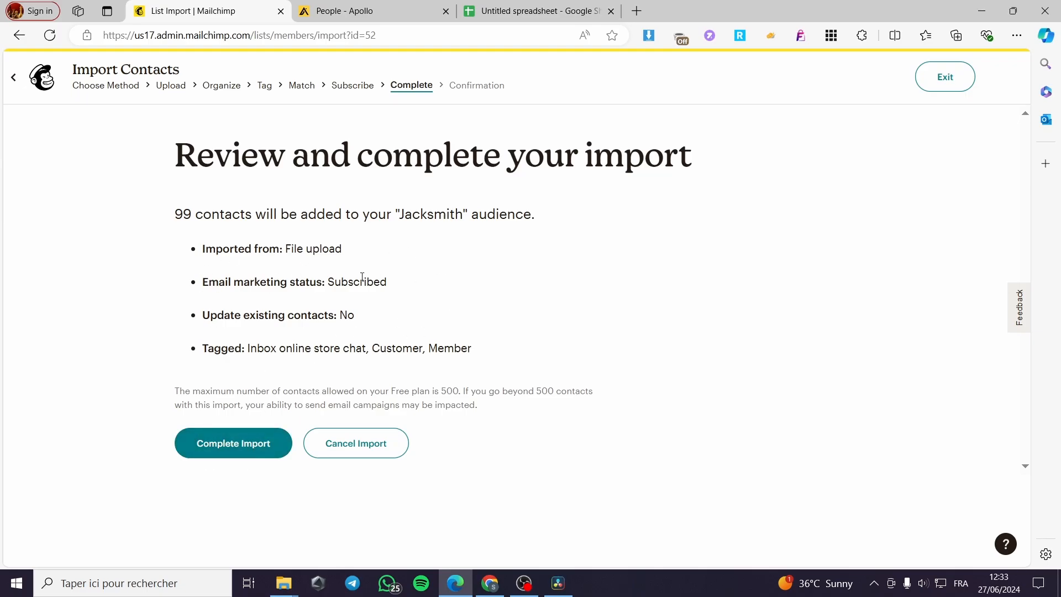
click(249, 444)
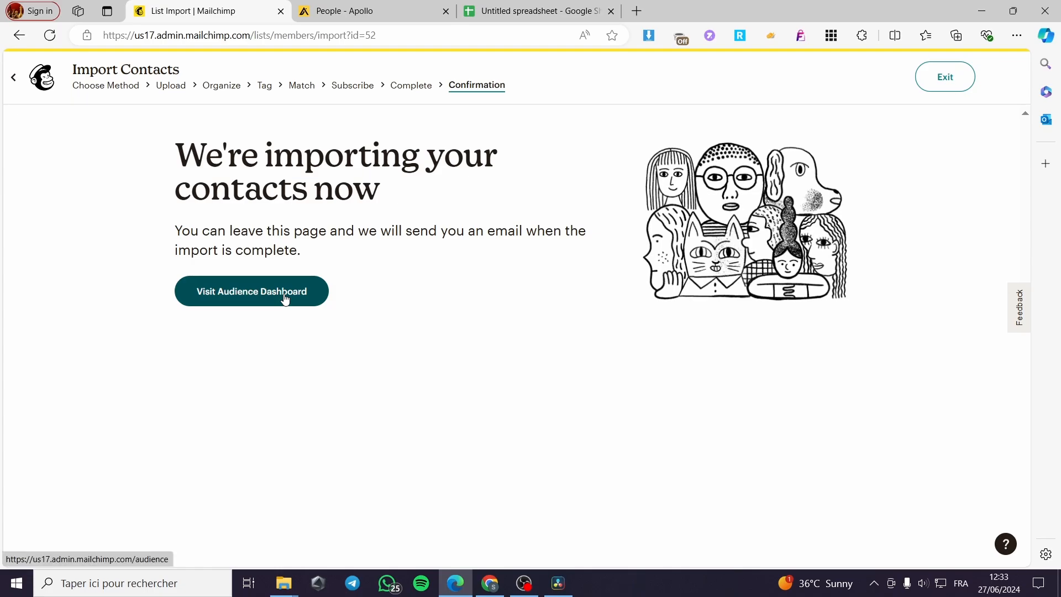
- Visit the audience dashboard and review its contact totals, recent growth and tags
click(284, 297)
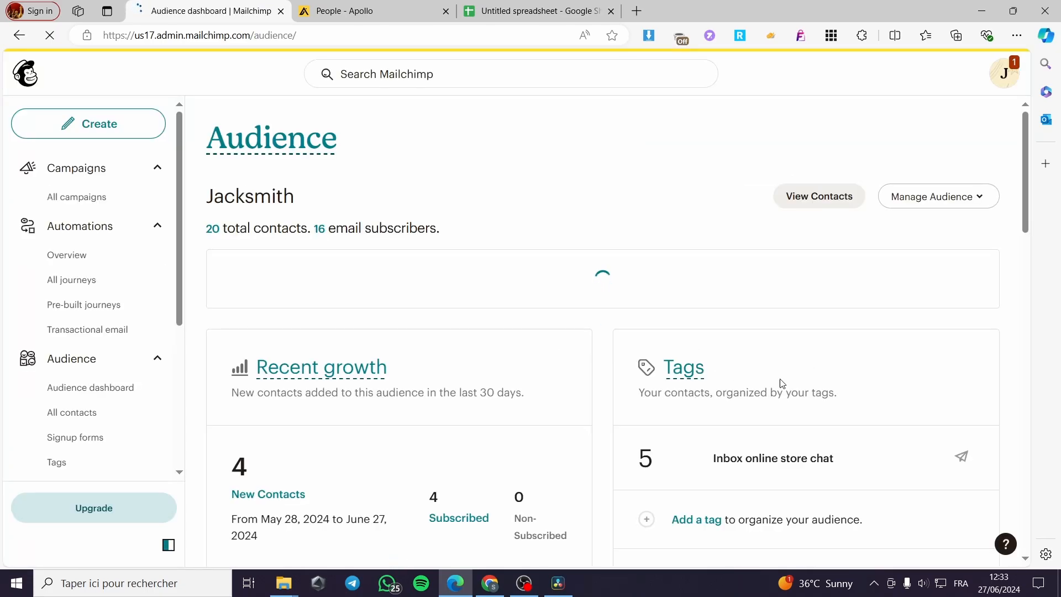
scroll(791, 381, down, 3)
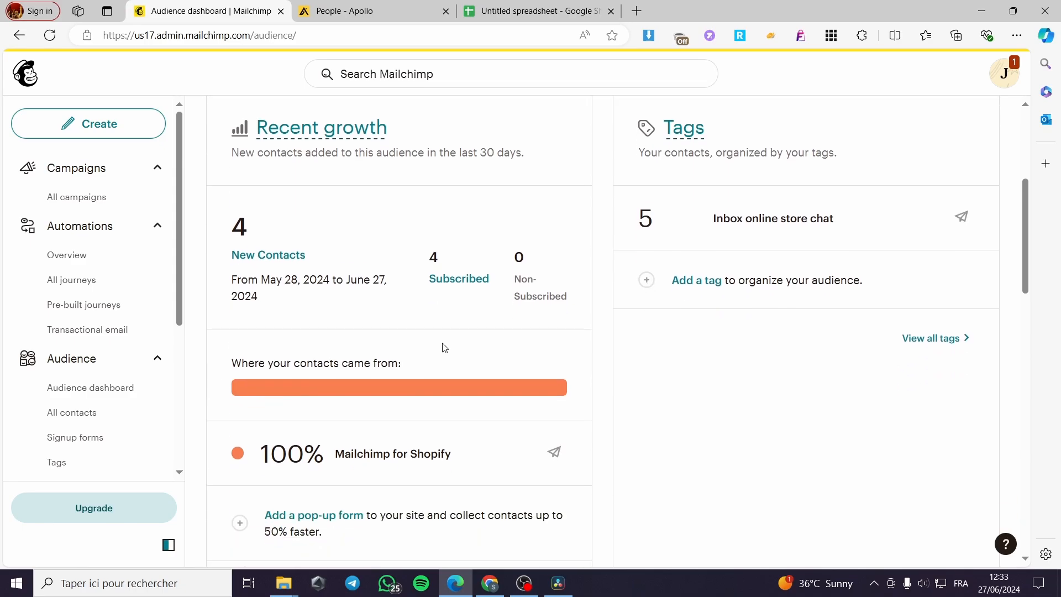
scroll(544, 336, up, 2)
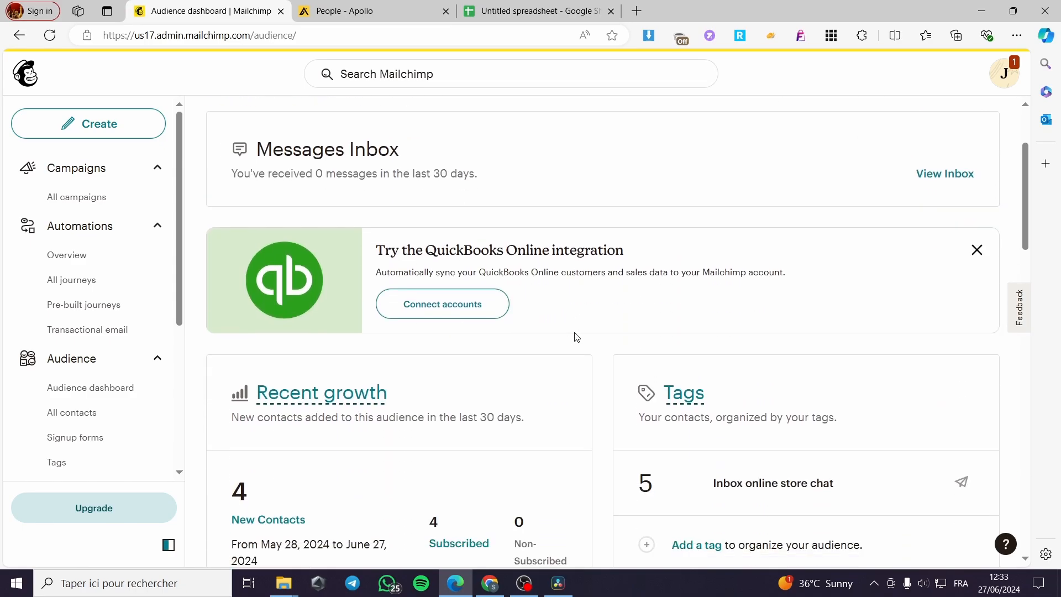
scroll(718, 309, up, 3)
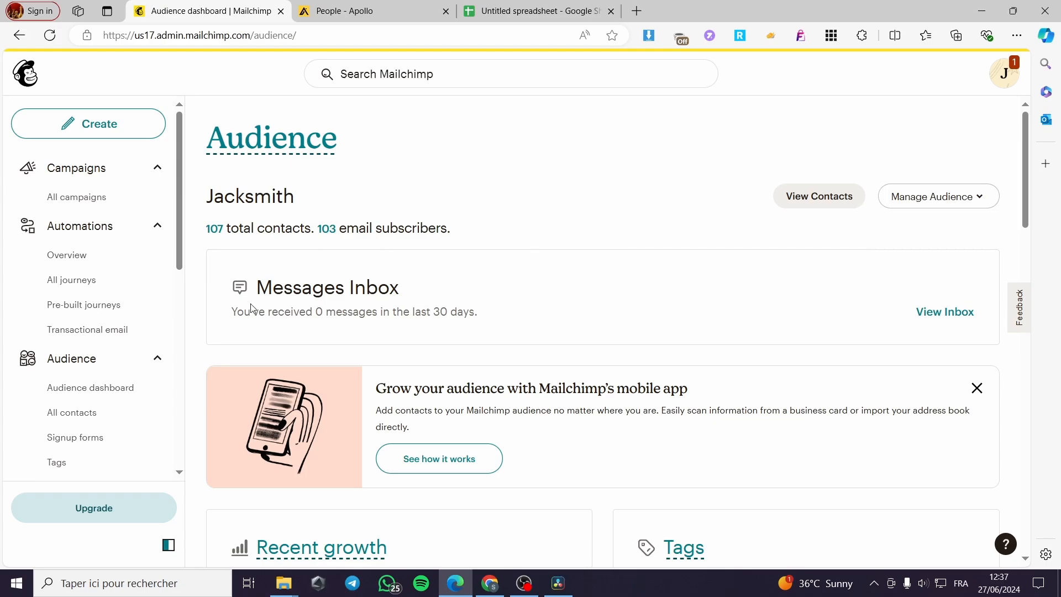
- Create a new regular email campaign with the email builder
click(89, 133)
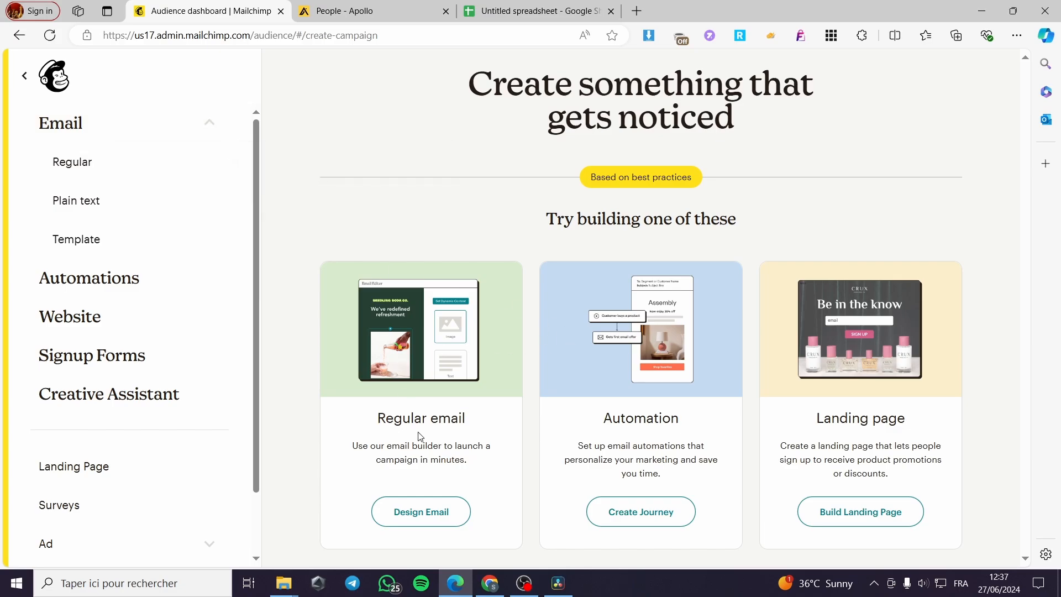
click(421, 514)
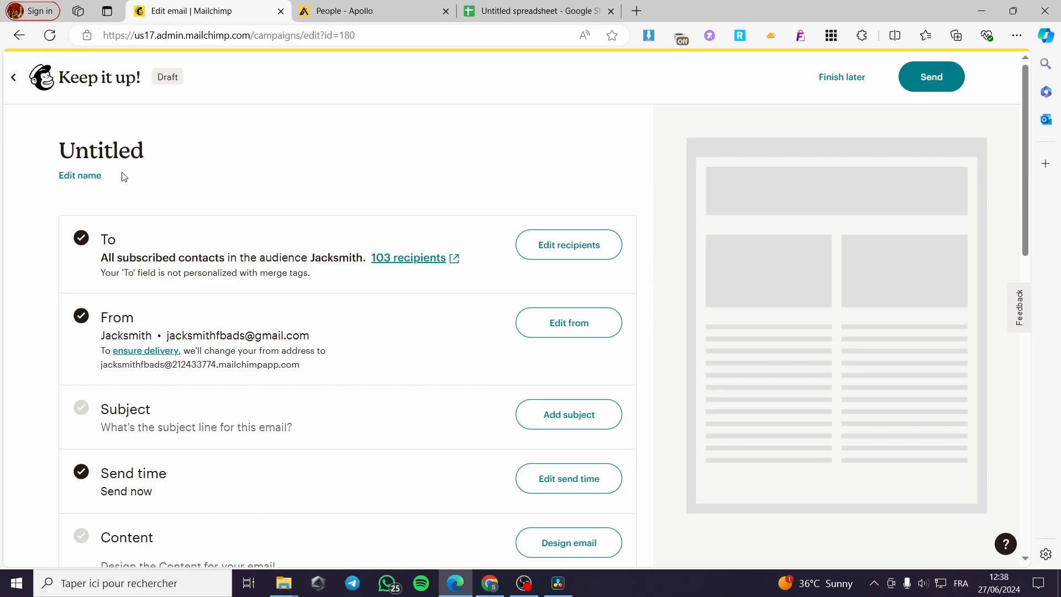
- Edit the campaign's recipients so it is sent to the Inbox online store chat tag
click(575, 249)
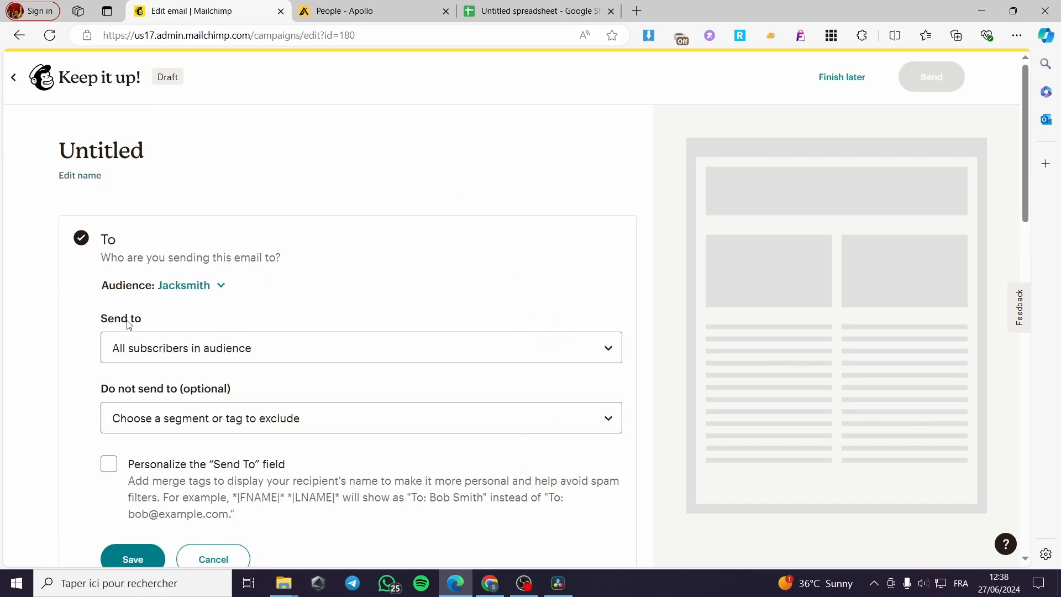
click(293, 349)
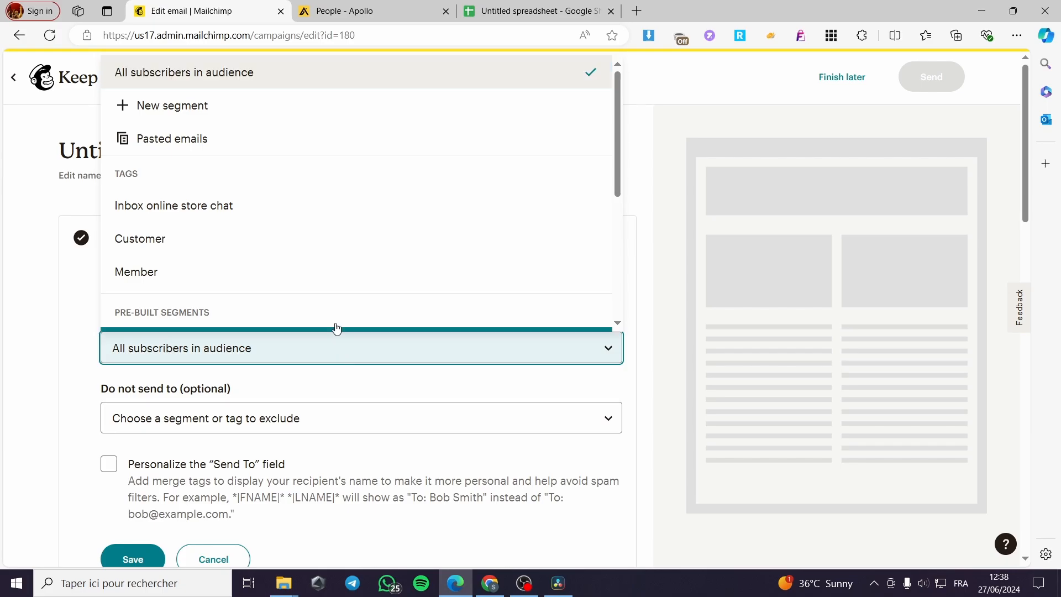
click(179, 361)
click(264, 347)
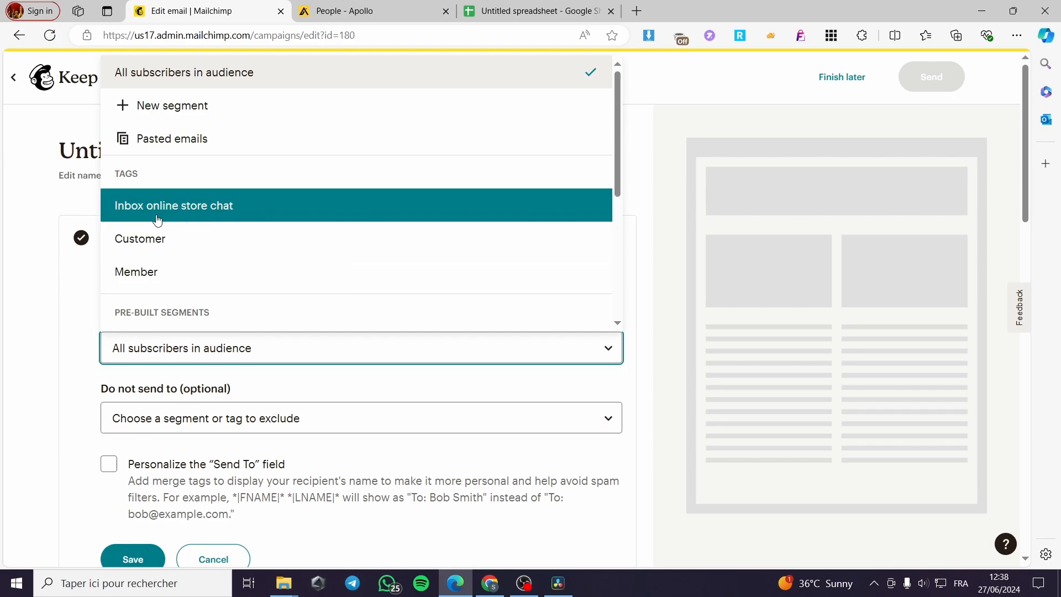
click(178, 242)
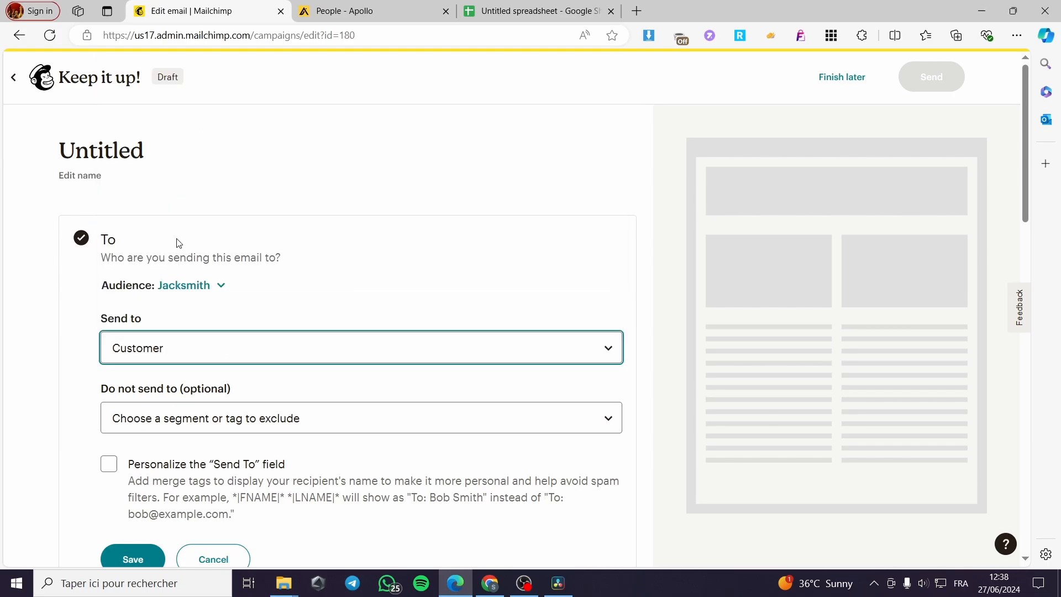
click(183, 351)
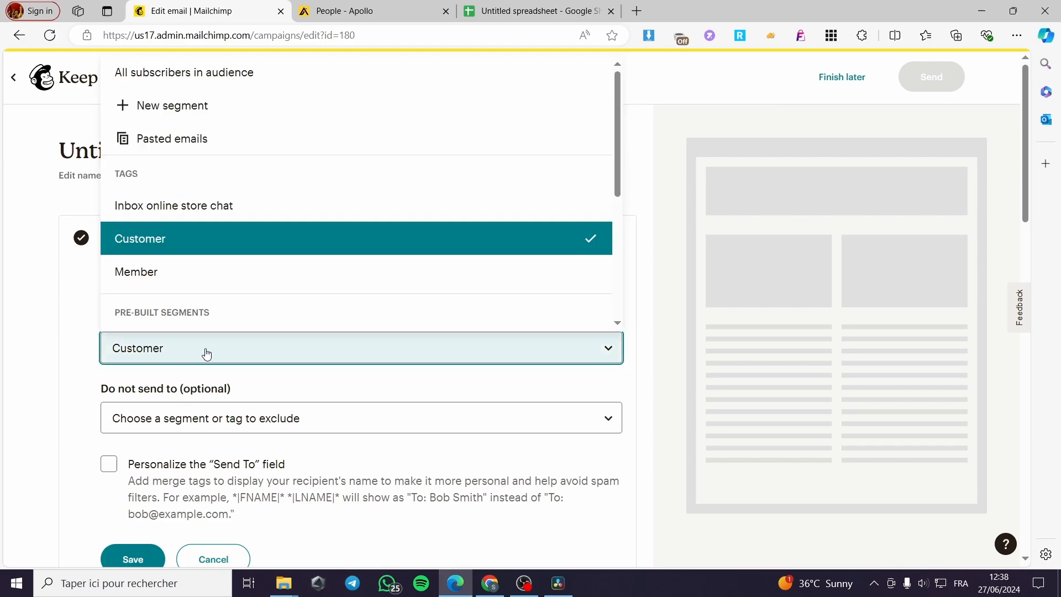
click(296, 209)
- Examine the other tags and pre-built segments offered as recipients, and the tags that can be excluded
click(251, 345)
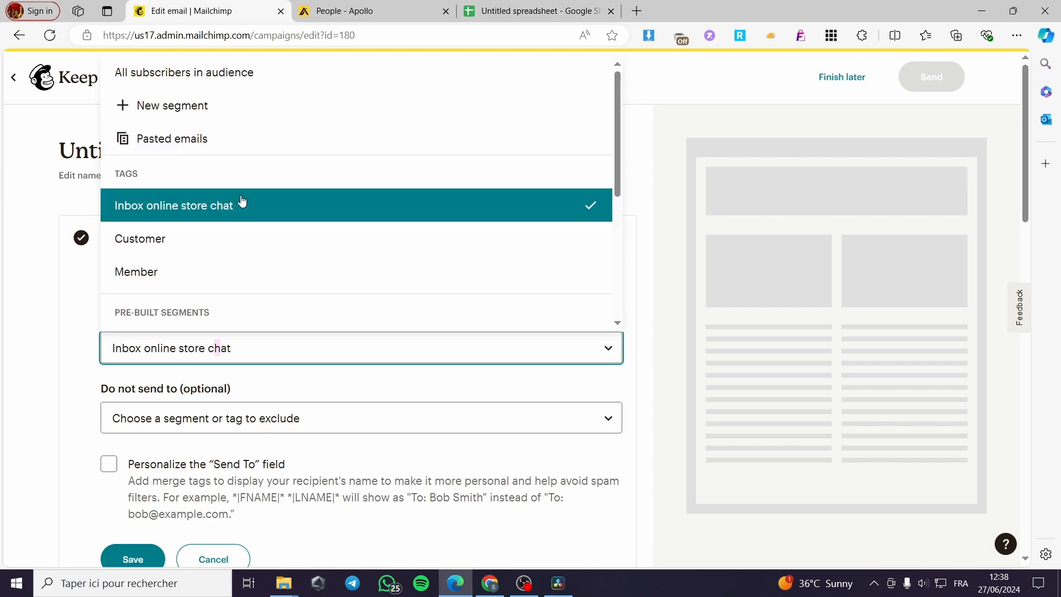
scroll(259, 218, down, 3)
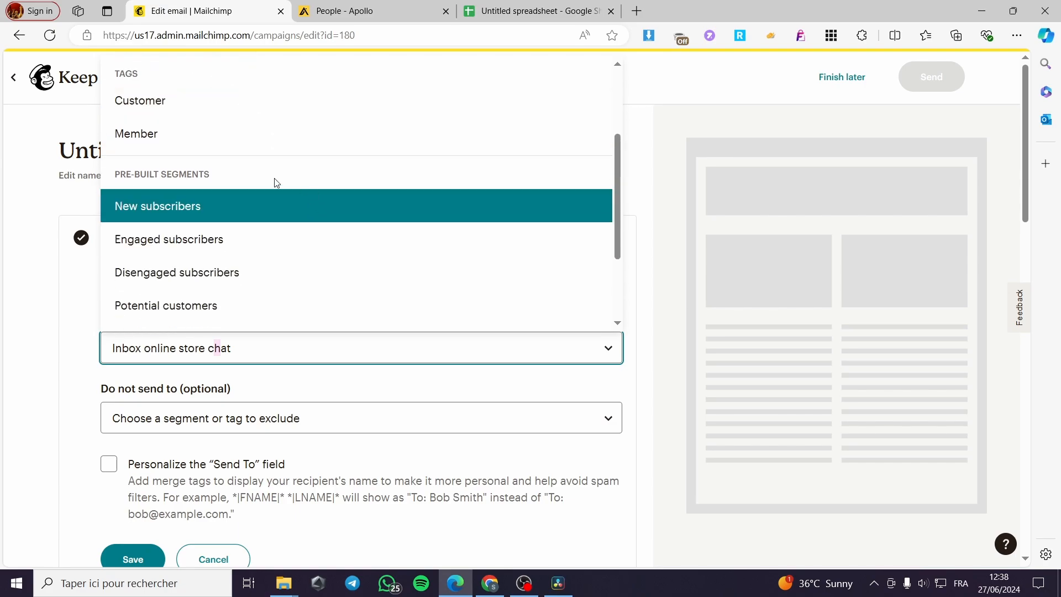
scroll(267, 217, down, 2)
scroll(291, 212, up, 4)
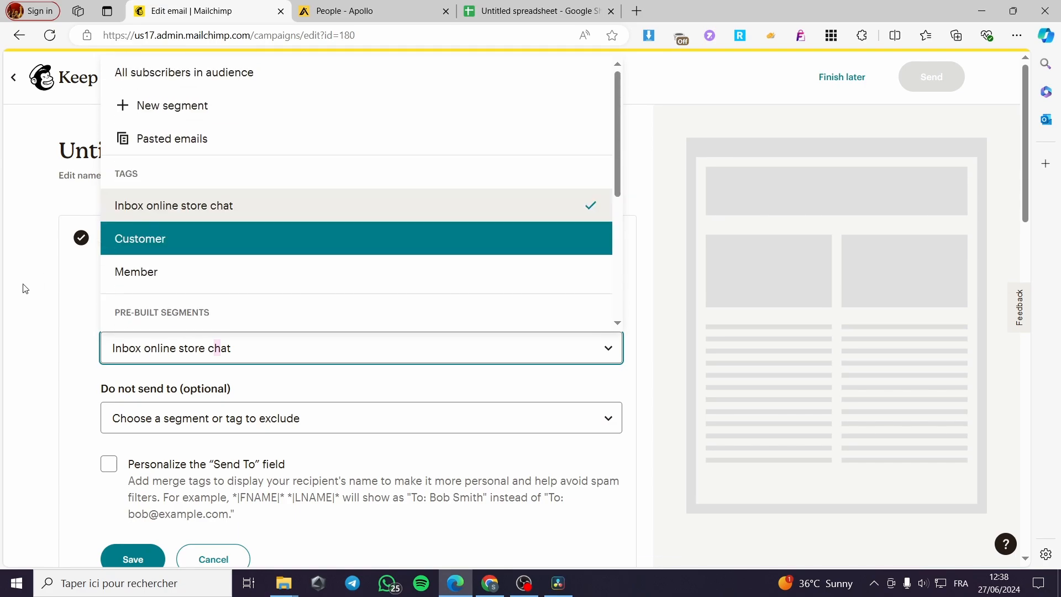
click(120, 221)
scroll(132, 309, down, 2)
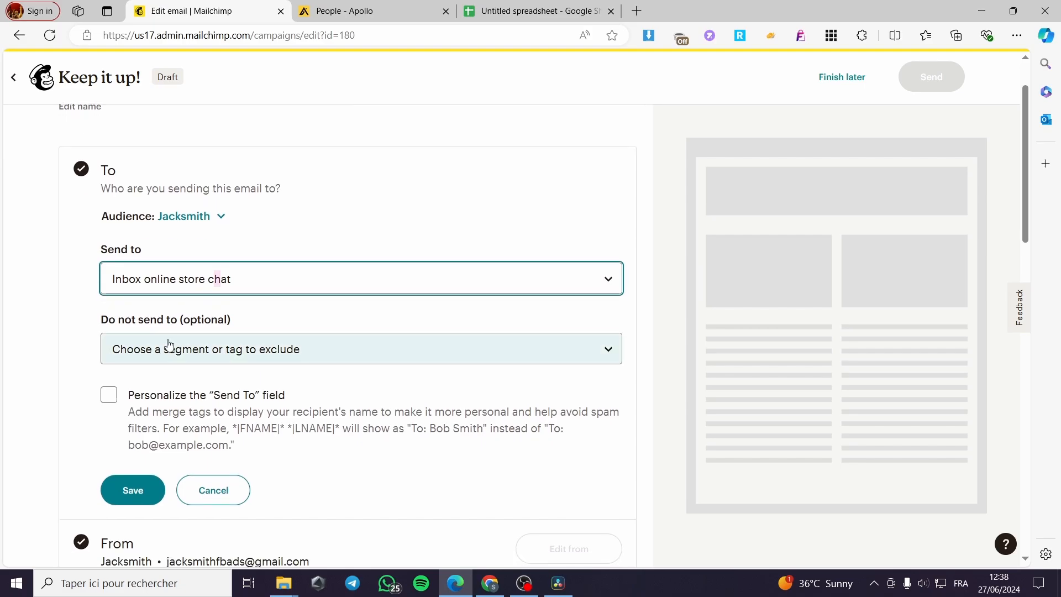
click(293, 351)
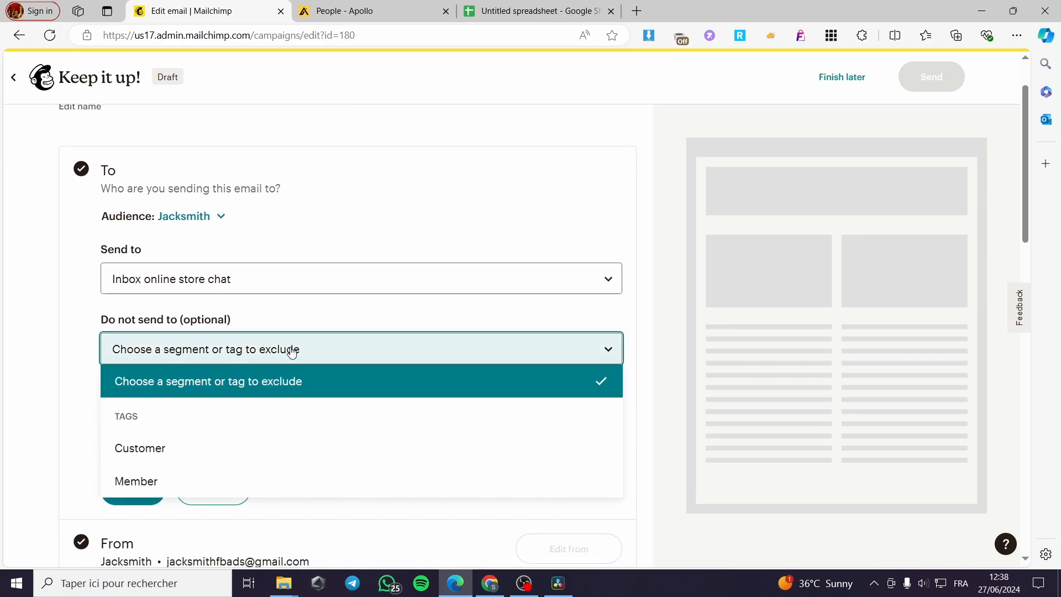
scroll(292, 351, down, 1)
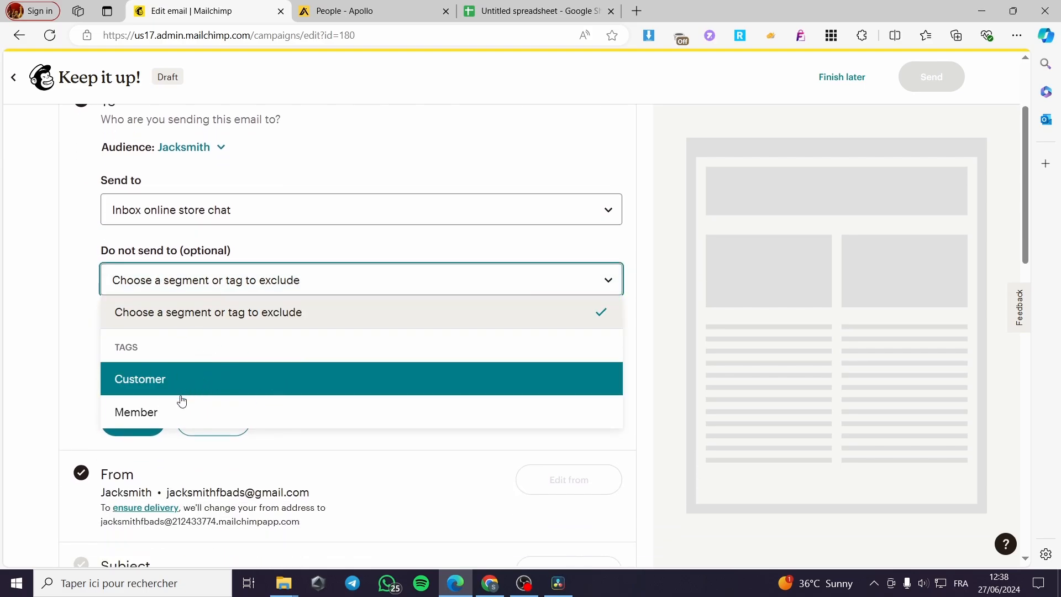
click(44, 312)
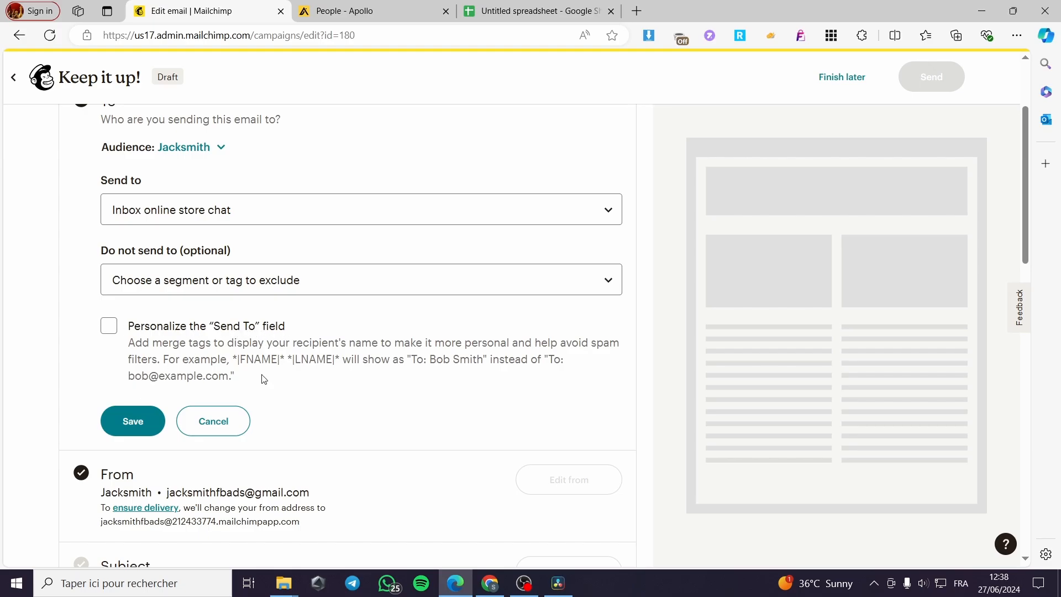
- Try the "Send To" field personalization, turn it back off, and save the recipient settings
click(113, 330)
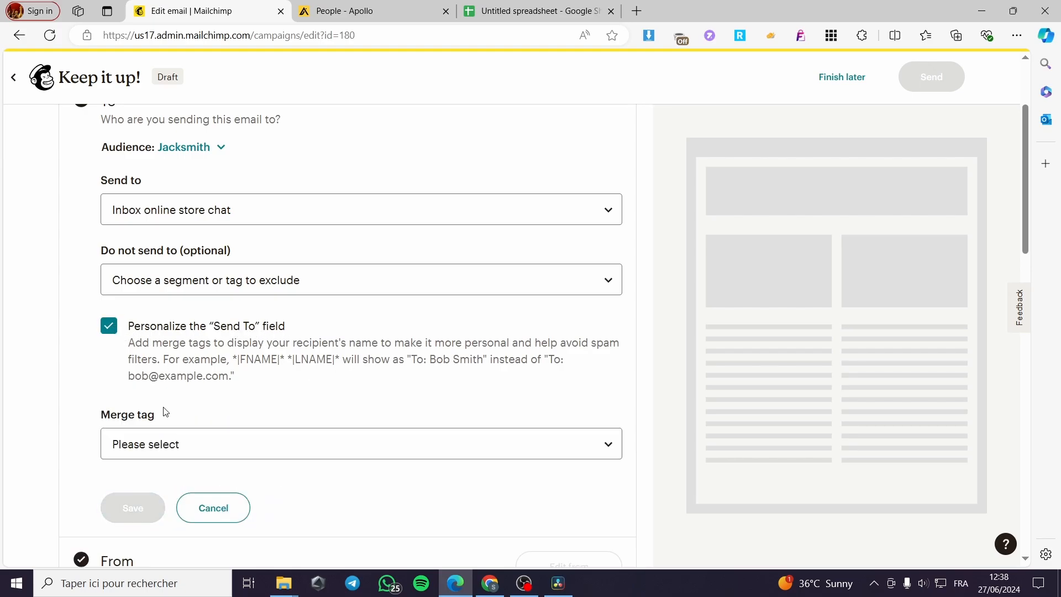
click(108, 327)
scroll(249, 349, down, 2)
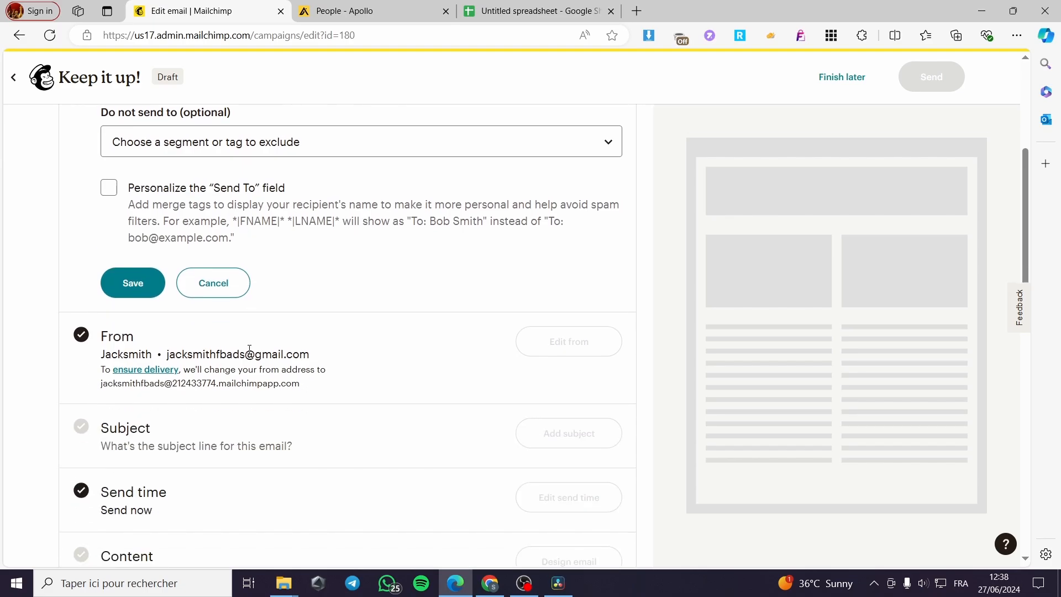
click(135, 293)
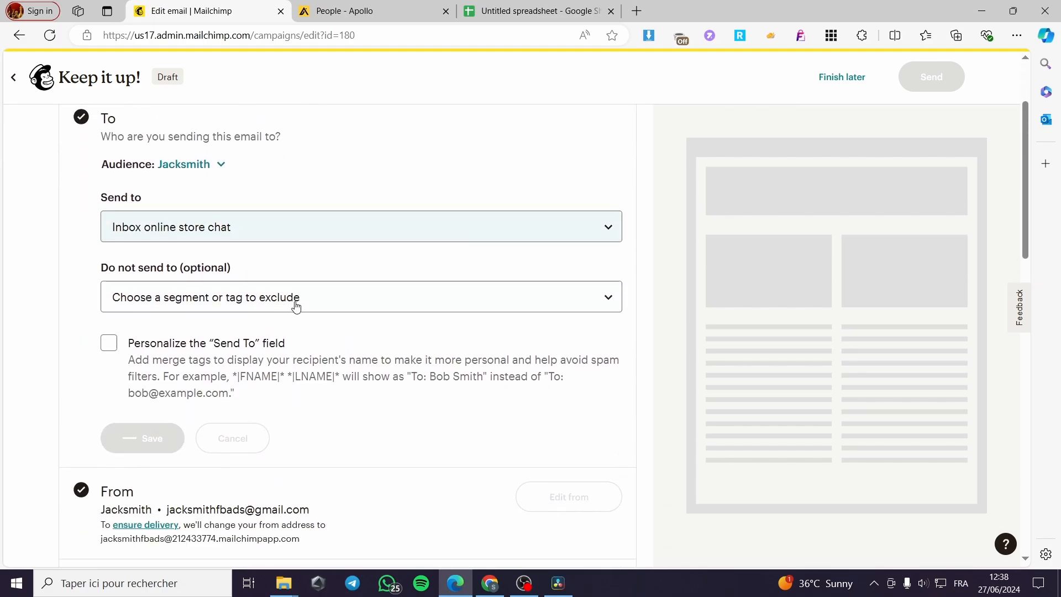
- Check the saved recipients and the sender address of the campaign
scroll(297, 307, down, 1)
scroll(190, 332, up, 3)
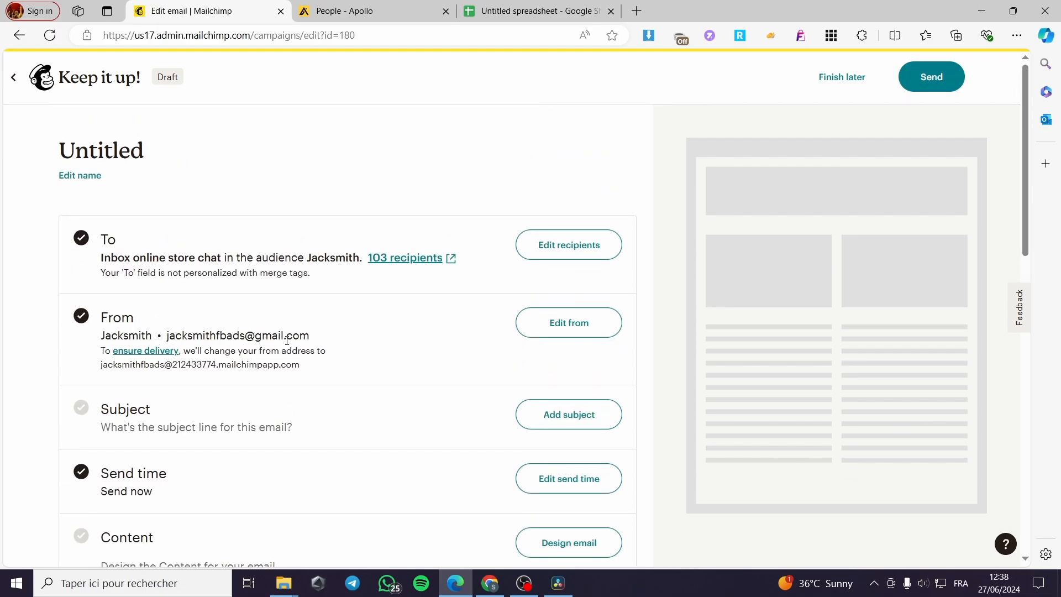
drag(318, 341, 168, 340)
click(380, 343)
- Give the campaign the subject "Welcome email", leave the preview text empty, and save it
scroll(361, 346, down, 1)
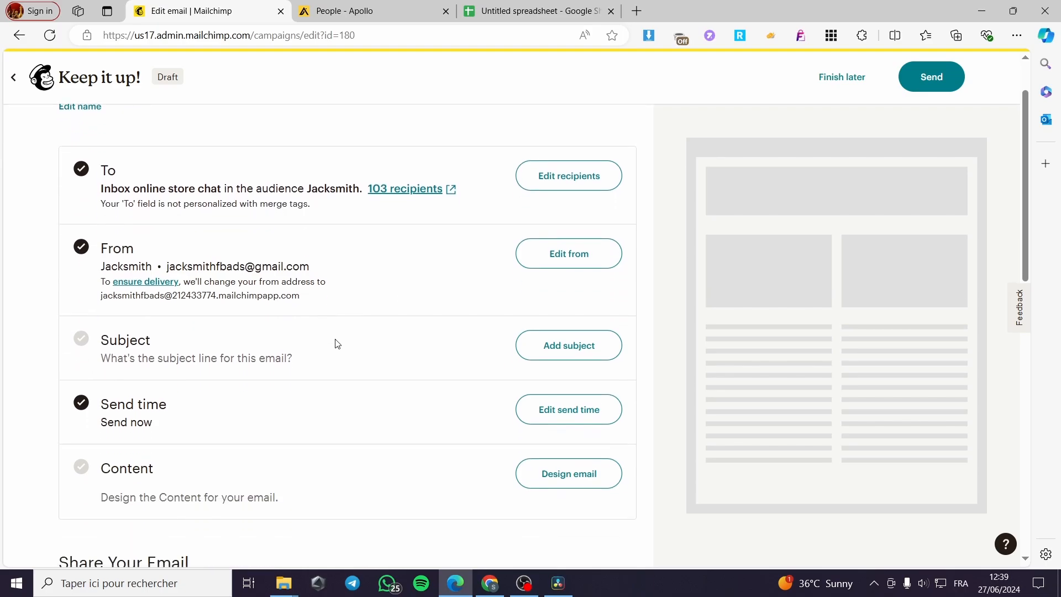
click(576, 353)
click(190, 426)
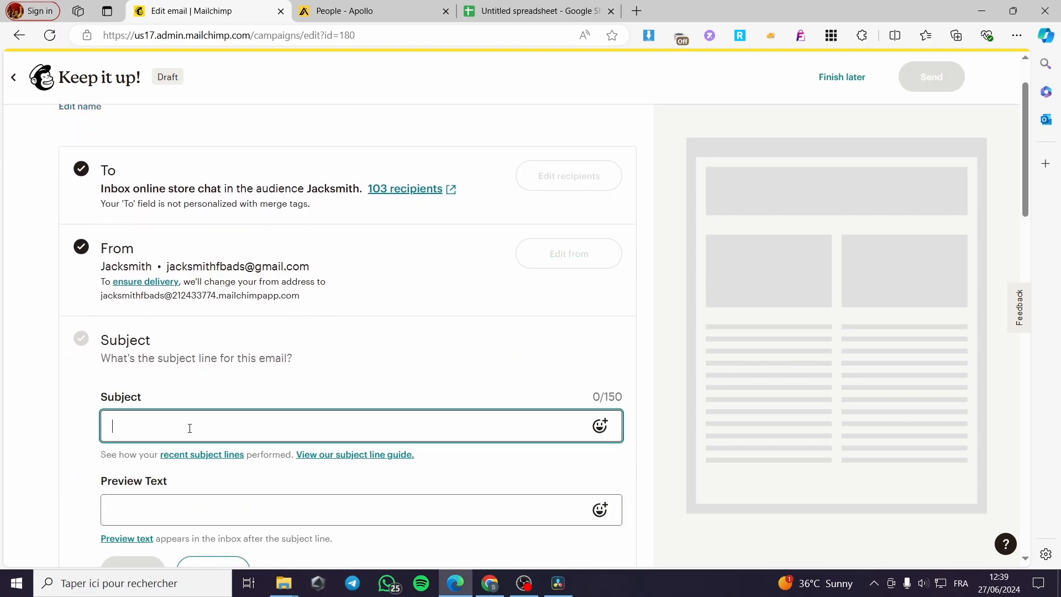
text(W)
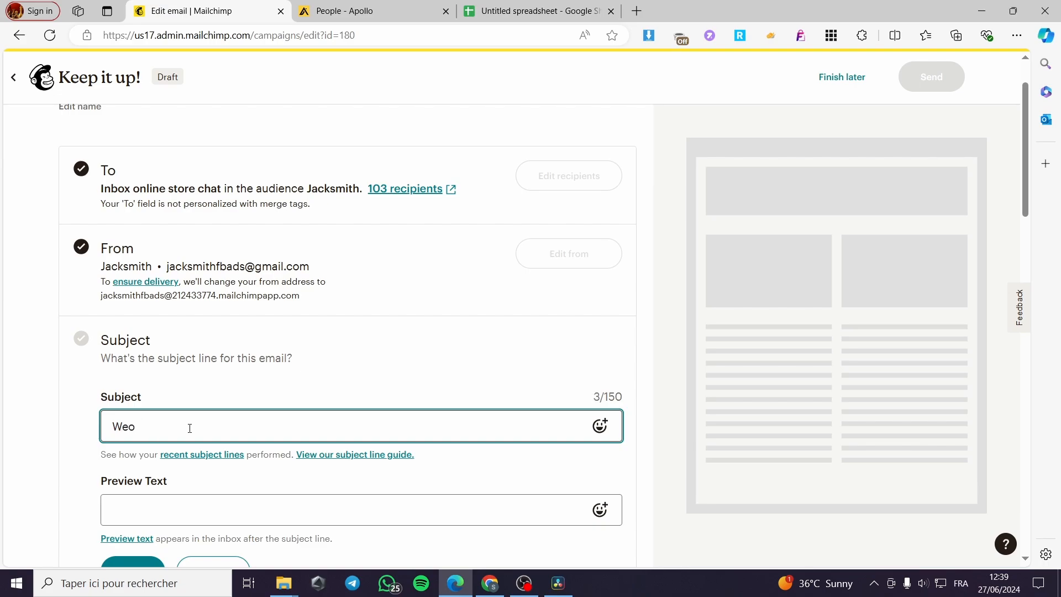
text(elcome email)
scroll(183, 449, down, 3)
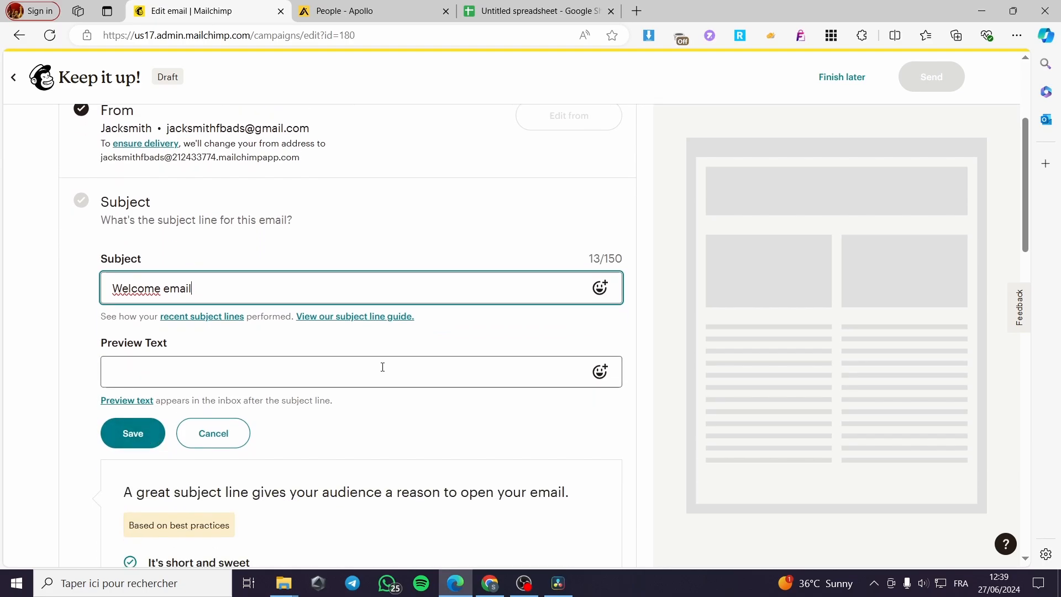
click(134, 366)
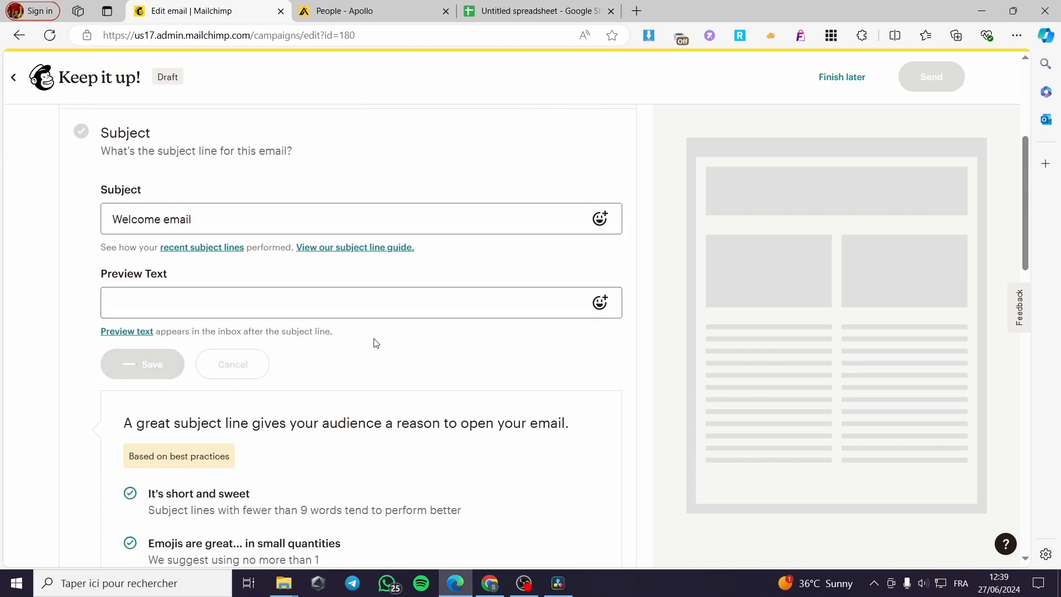
- Review the campaign's social sharing options and its settings and tracking summary
scroll(338, 314, down, 5)
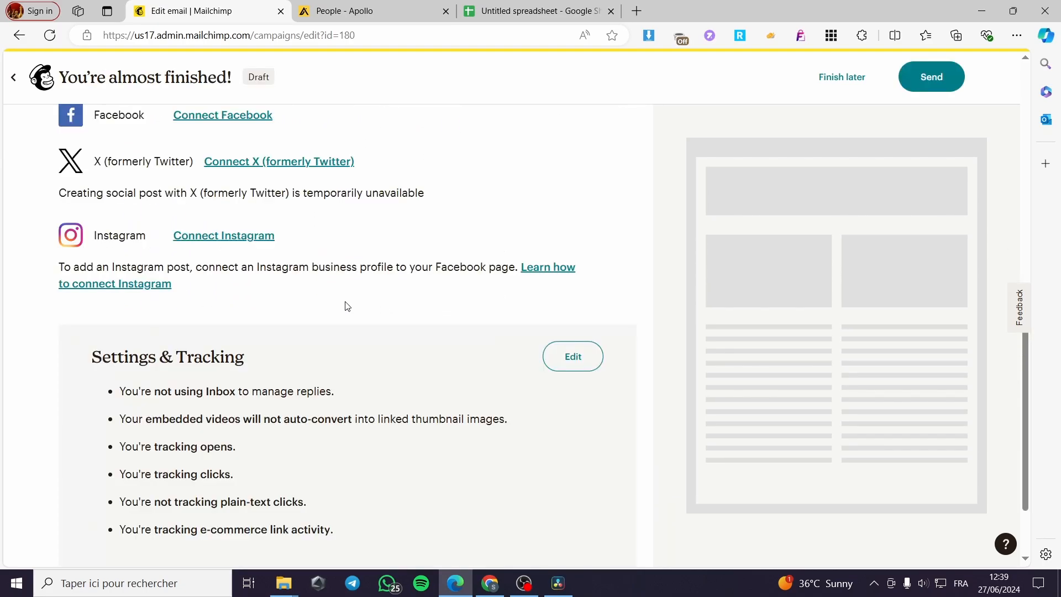
scroll(298, 304, down, 2)
scroll(254, 305, up, 10)
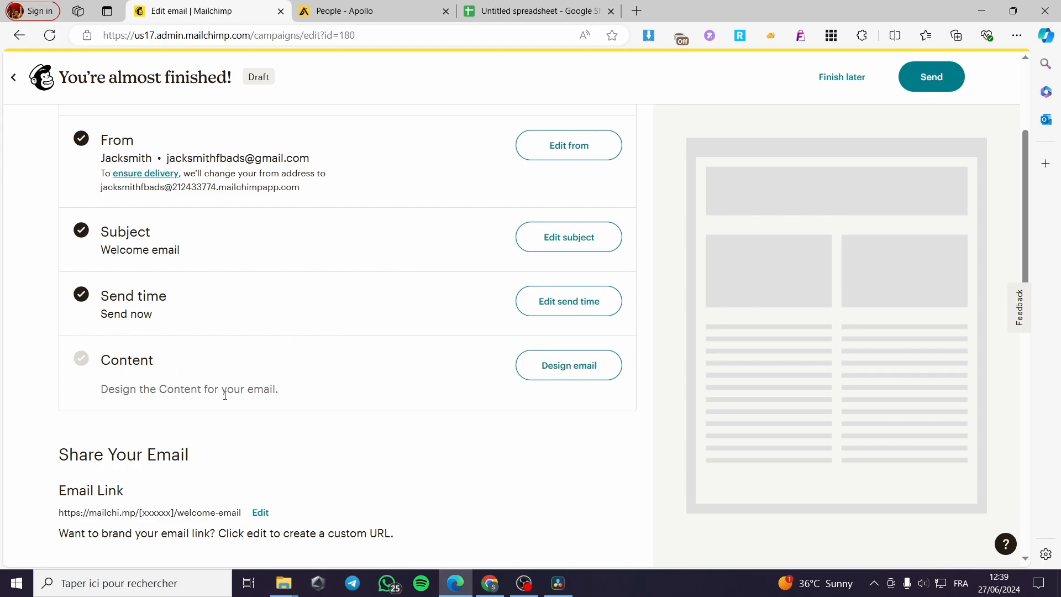
- Design the email content by applying the saved template "test email", and save and exit the editor
click(570, 374)
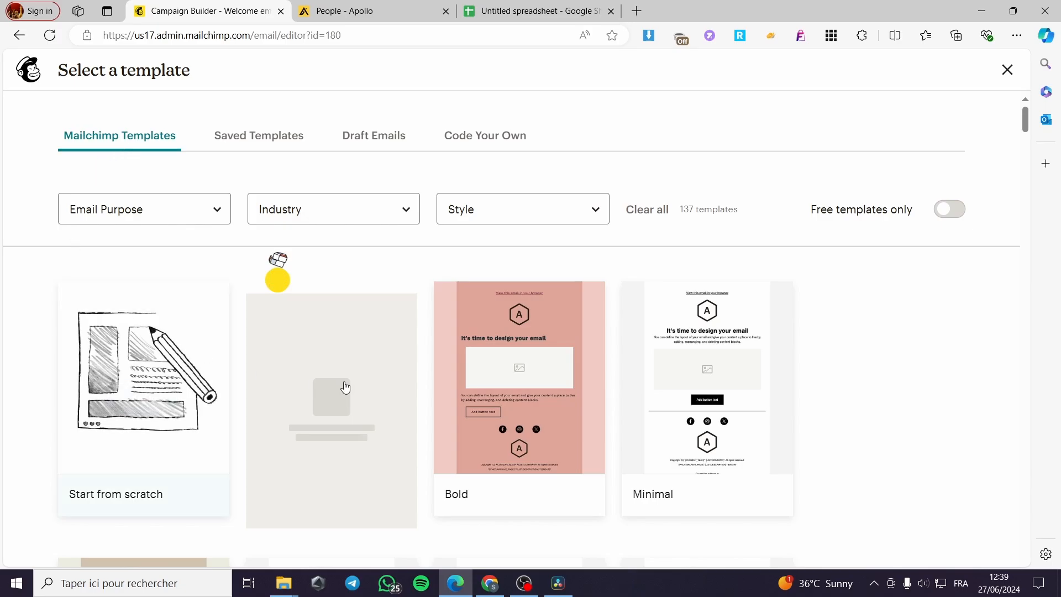
scroll(652, 332, down, 4)
scroll(685, 323, up, 4)
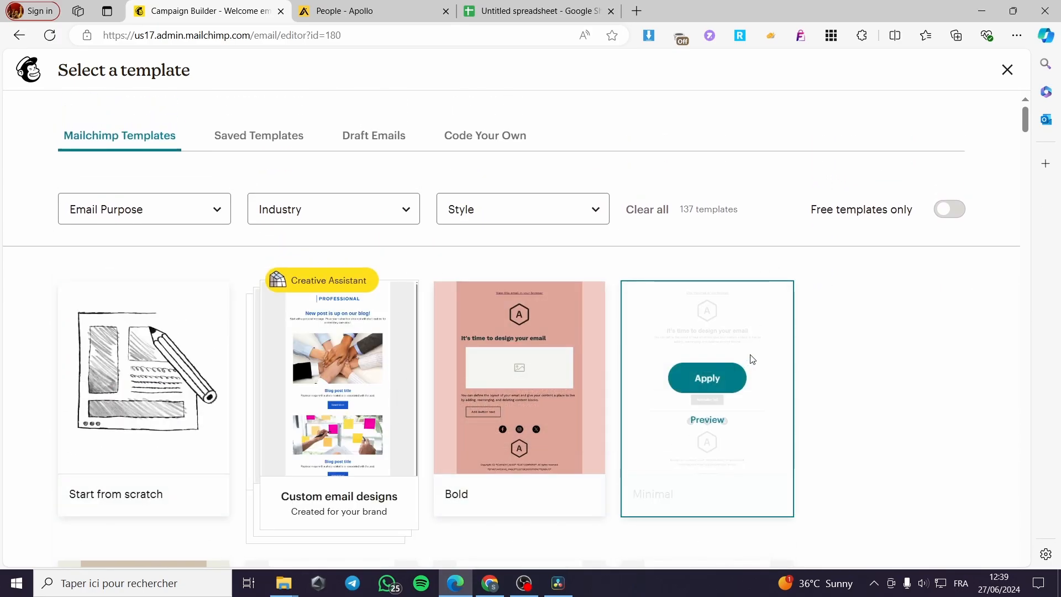
click(257, 146)
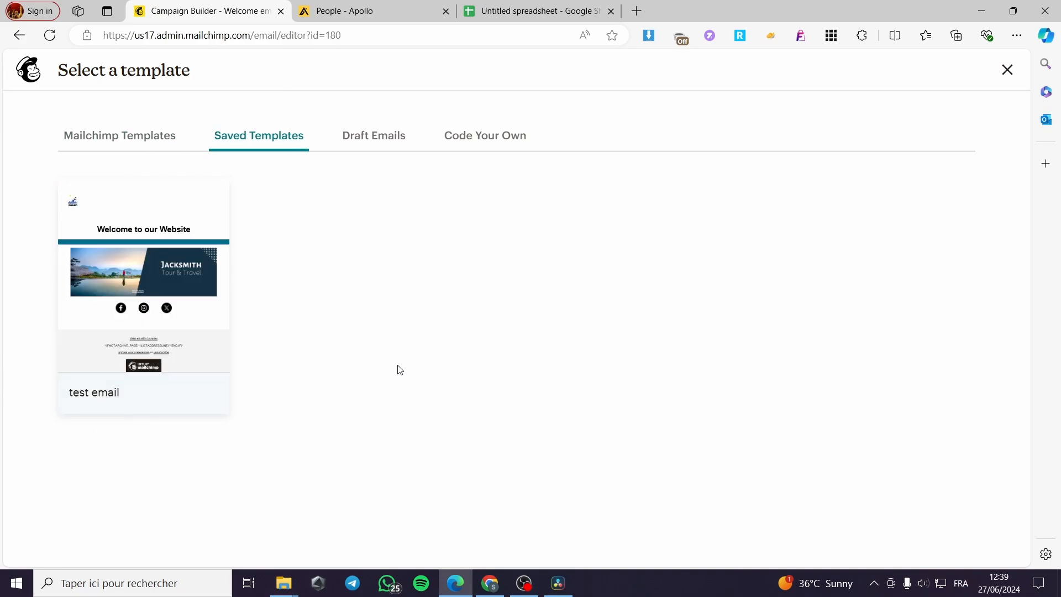
click(143, 276)
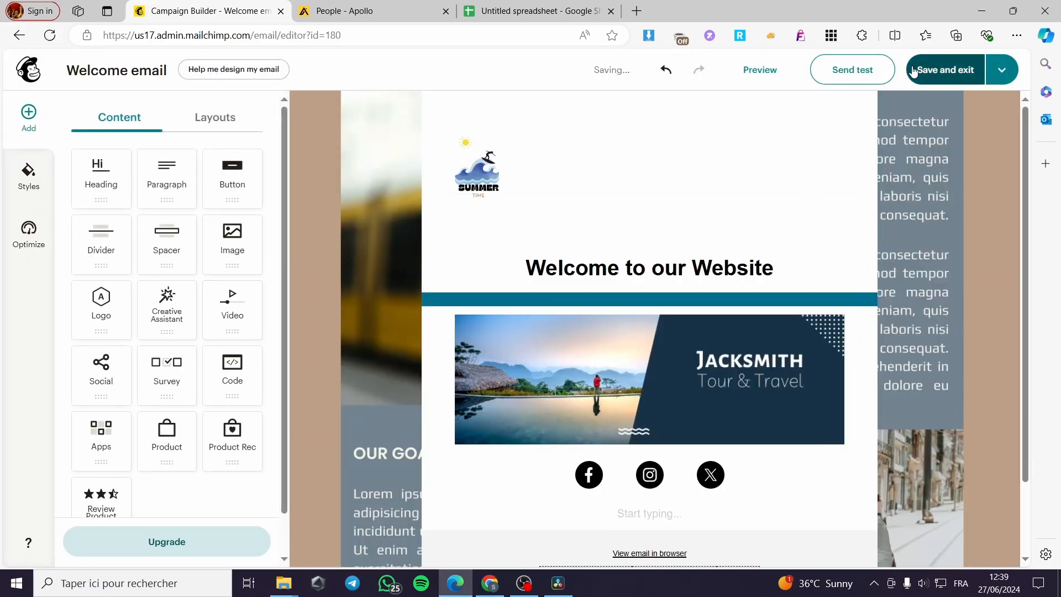
click(971, 77)
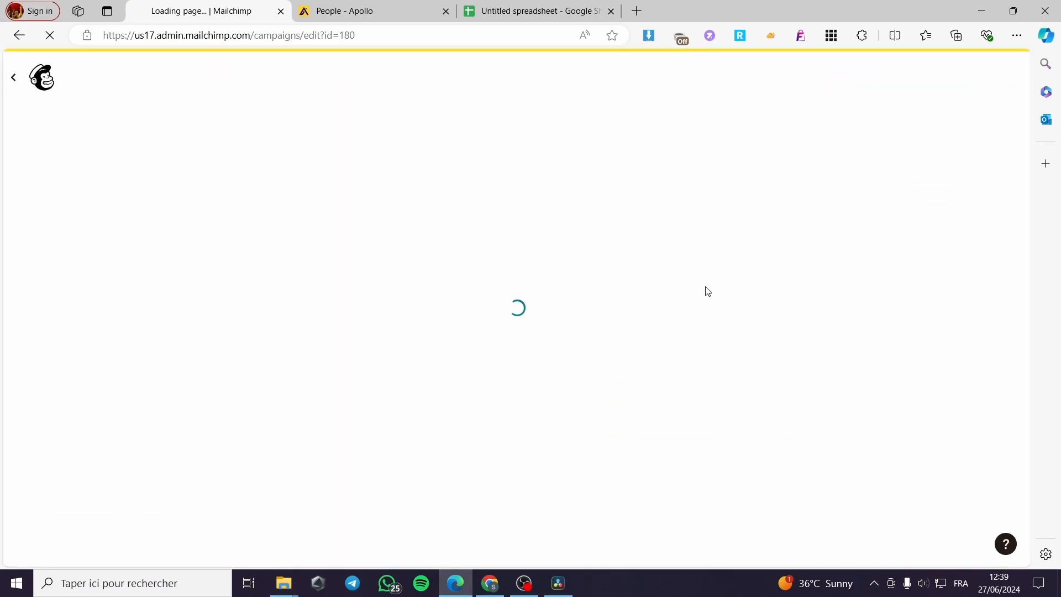
- Review the completed campaign settings and the email preview down to its footer
scroll(475, 376, down, 3)
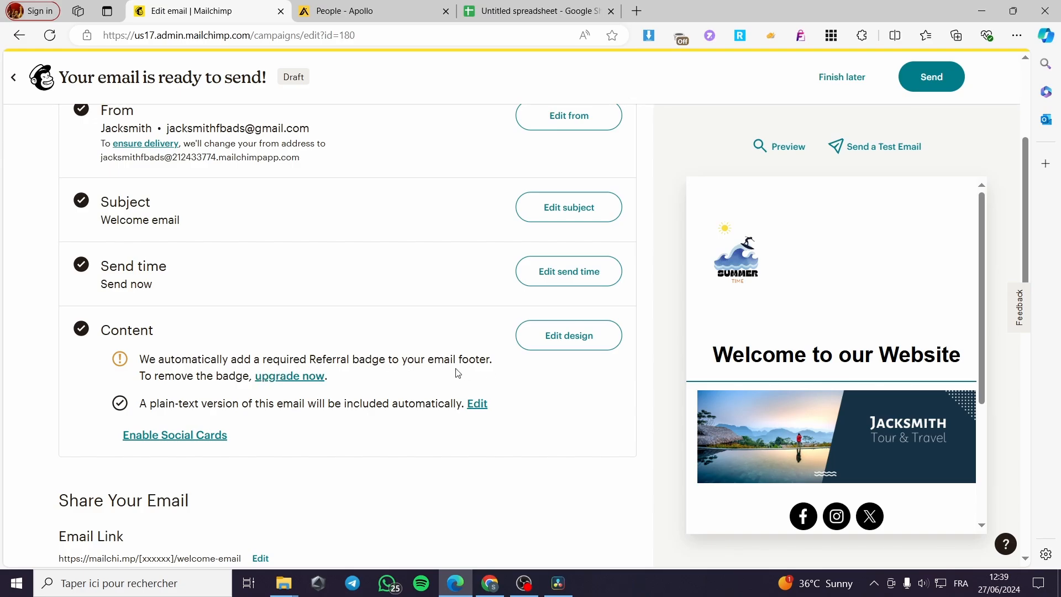
scroll(909, 372, down, 3)
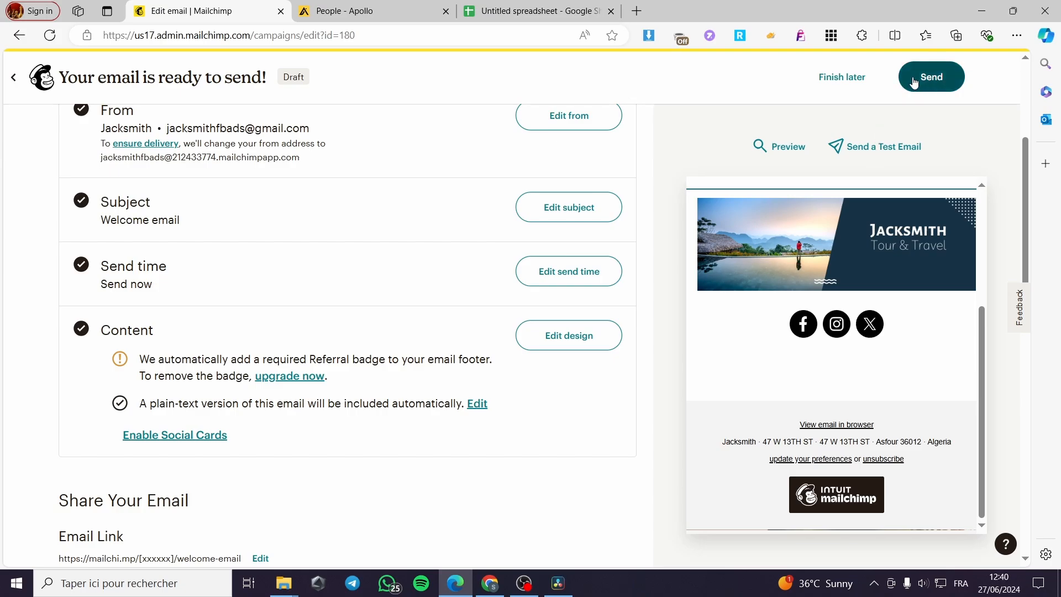
scroll(933, 82, up, 3)
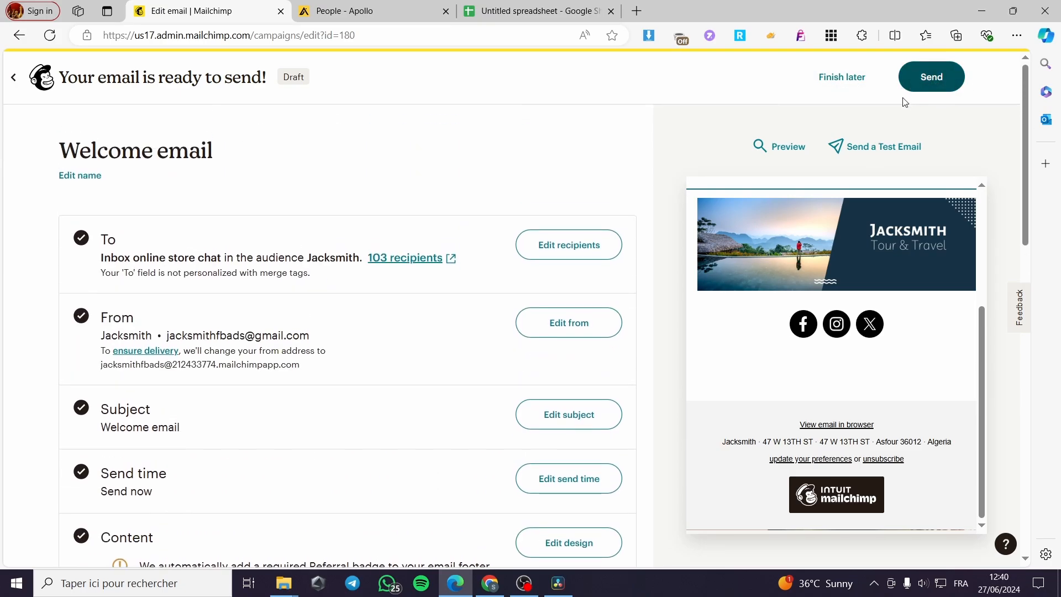
- Switch to Apollo and open the people search page
click(382, 7)
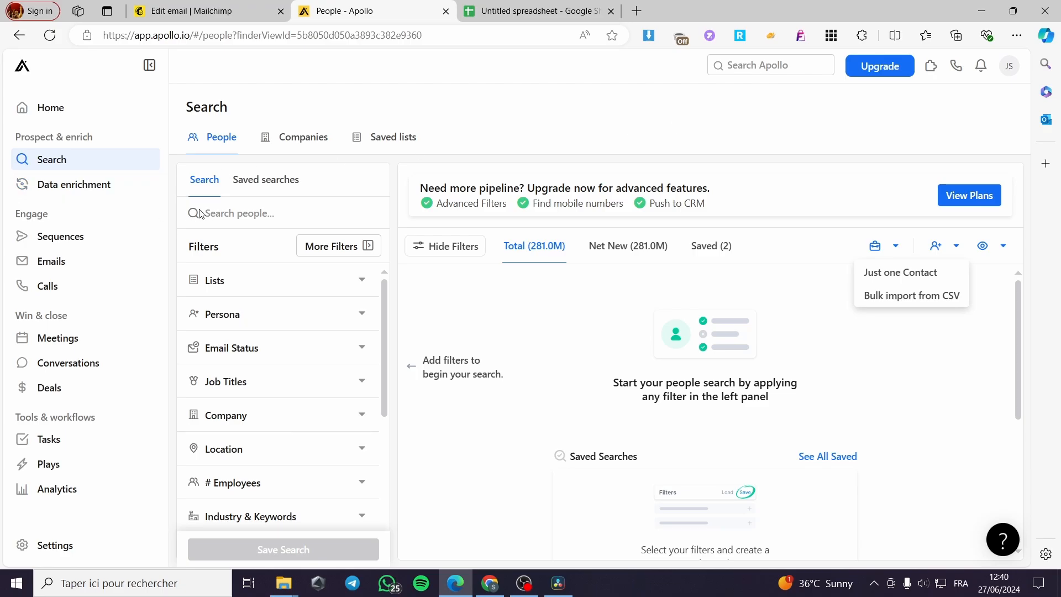
click(40, 166)
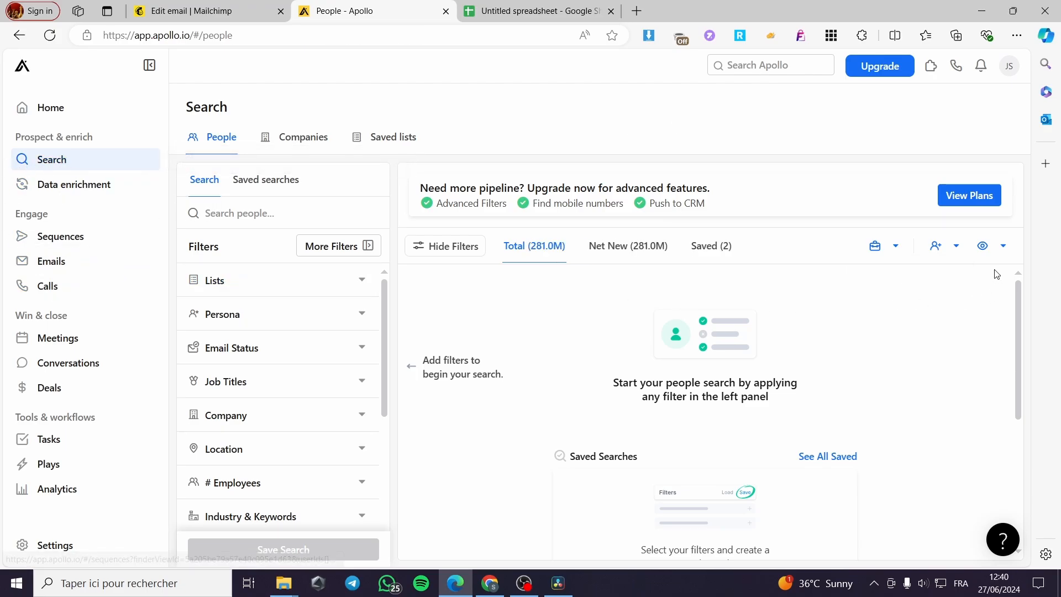
- Start a bulk contact import from CSV and upload the file generated-emails-100 from the Downloads folder
click(949, 246)
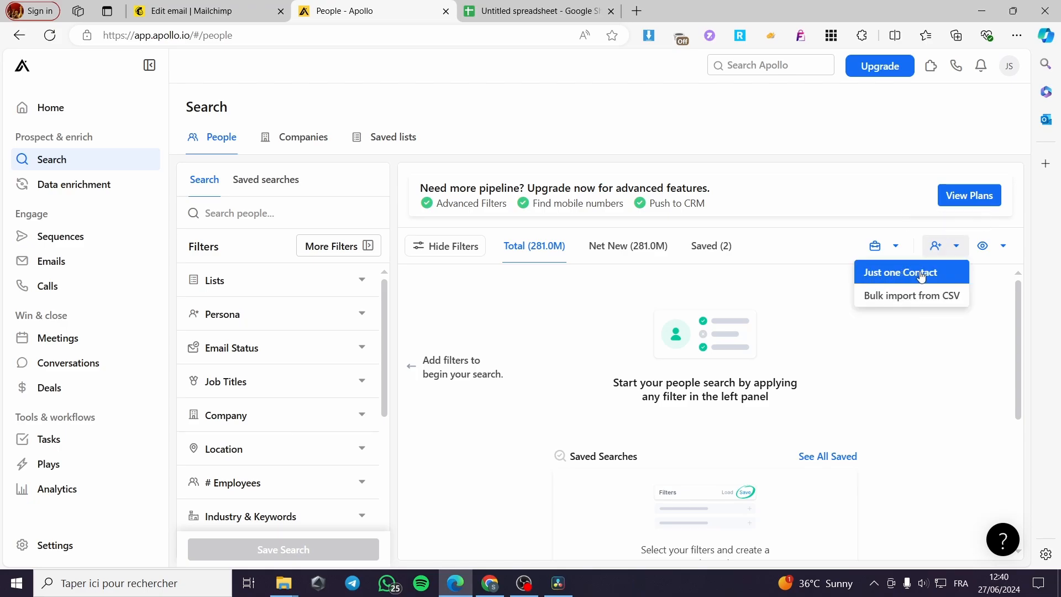
click(947, 301)
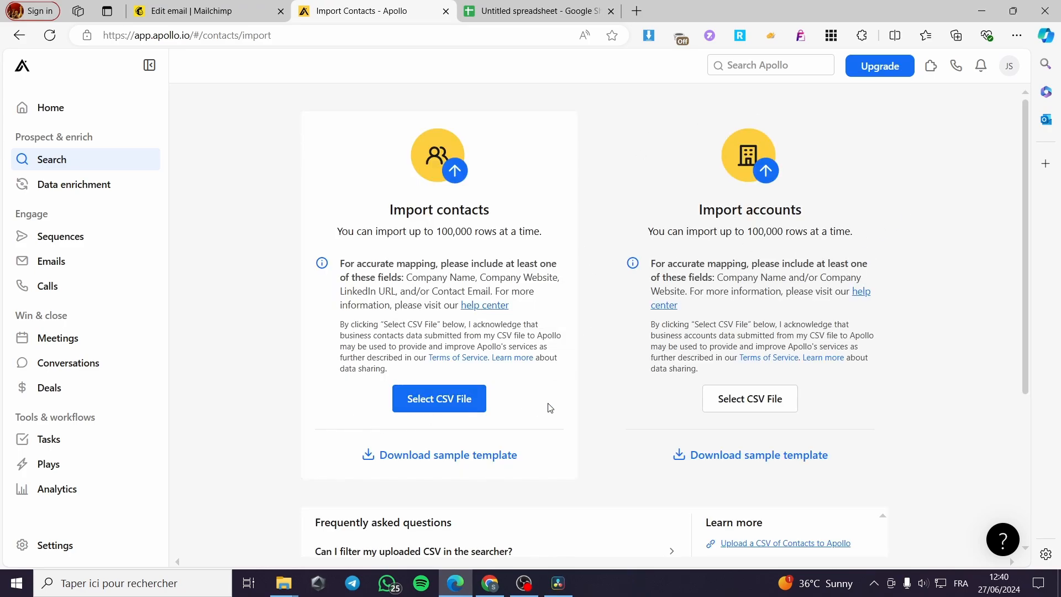
click(423, 409)
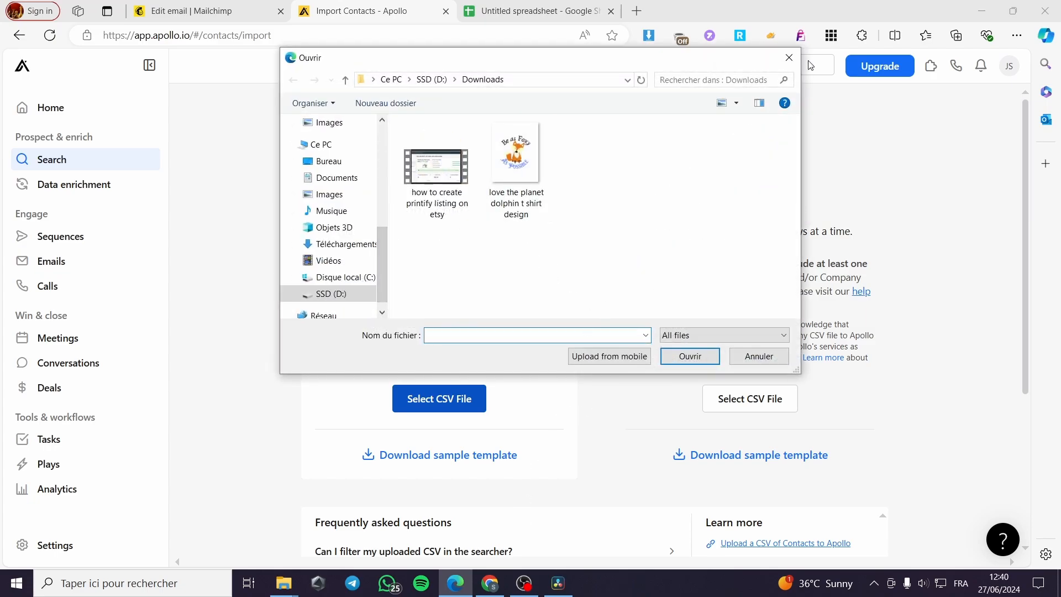
click(788, 57)
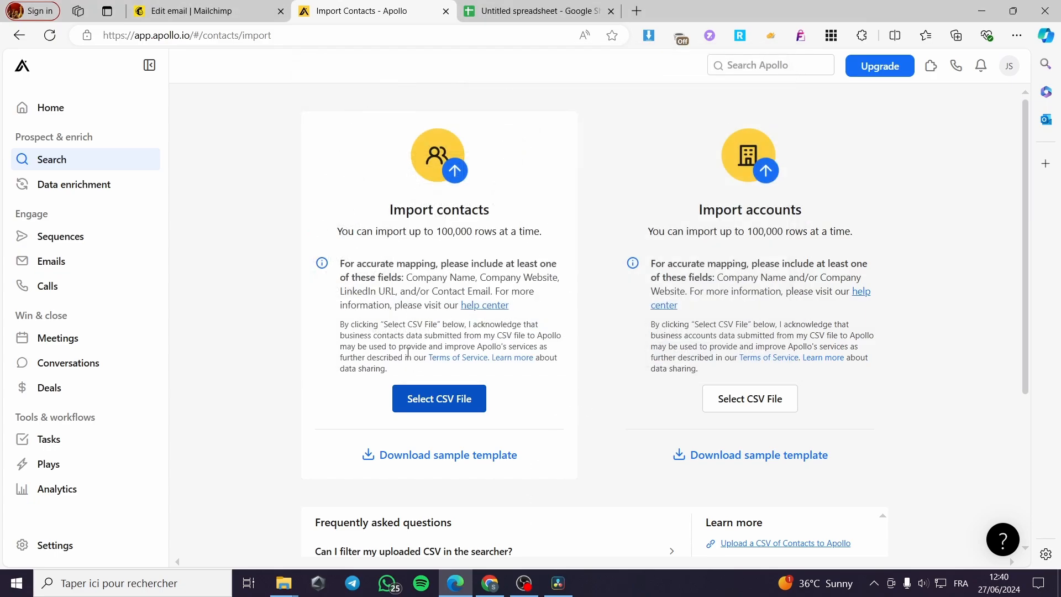
mouse_move(284, 583)
click(242, 539)
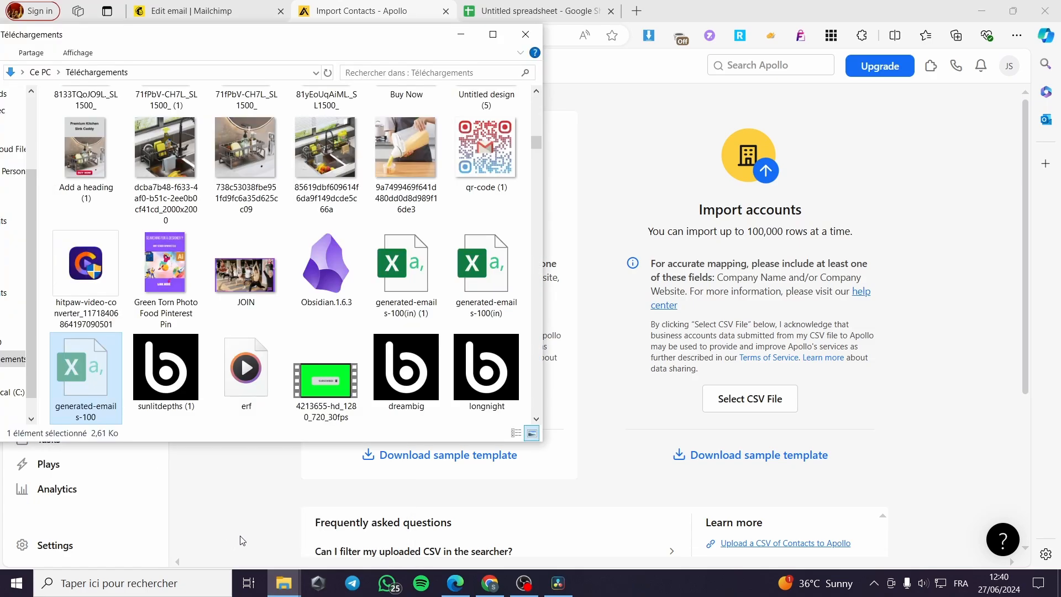
drag(114, 371, 555, 348)
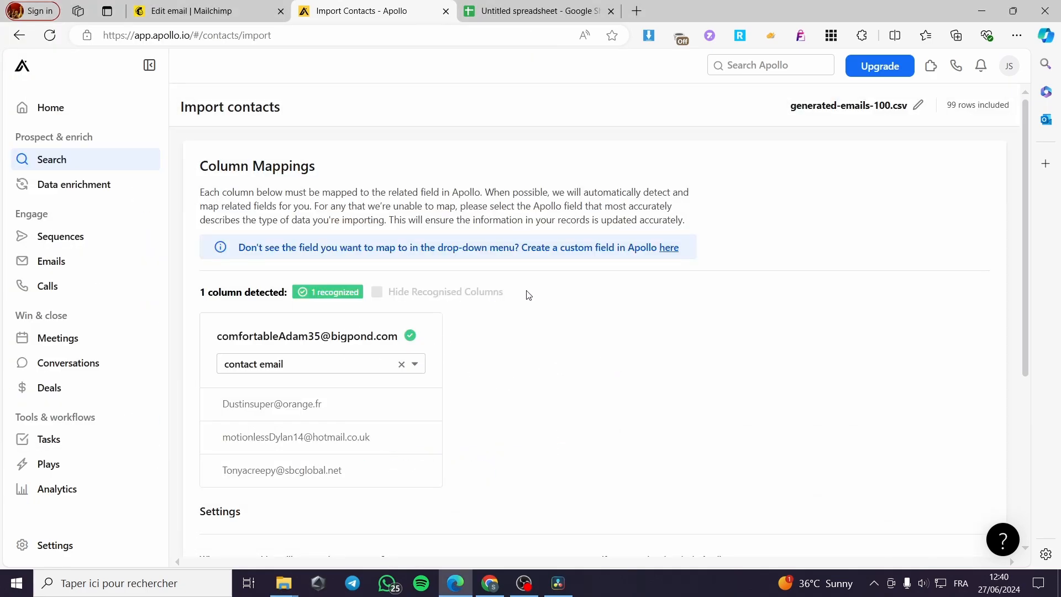
- Import the contacts with the column mapped to contact email, keeping "Use stage from CSV" and the other default settings
scroll(314, 316, down, 1)
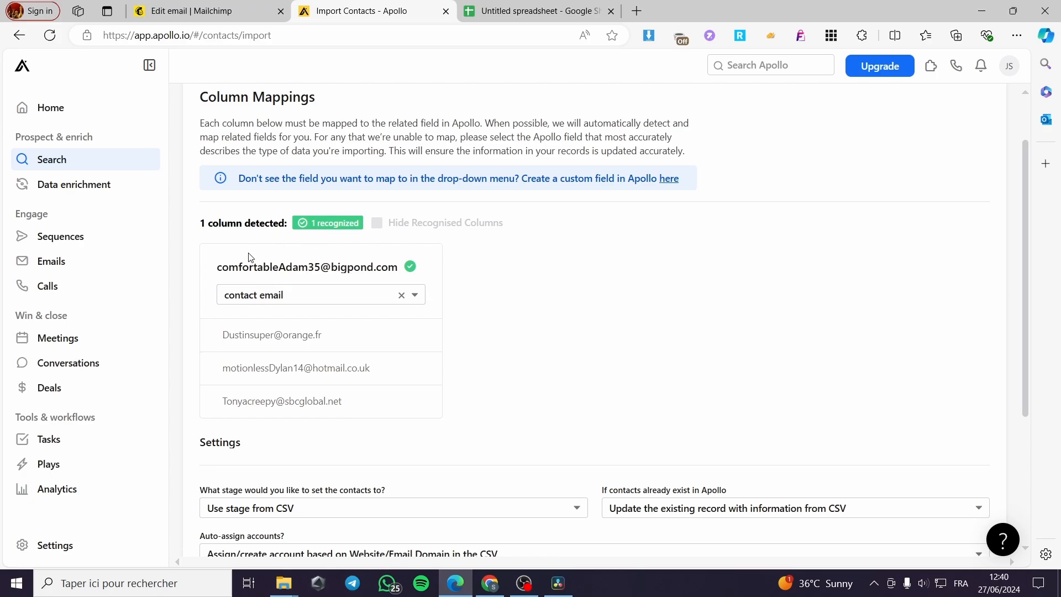
scroll(300, 335, down, 2)
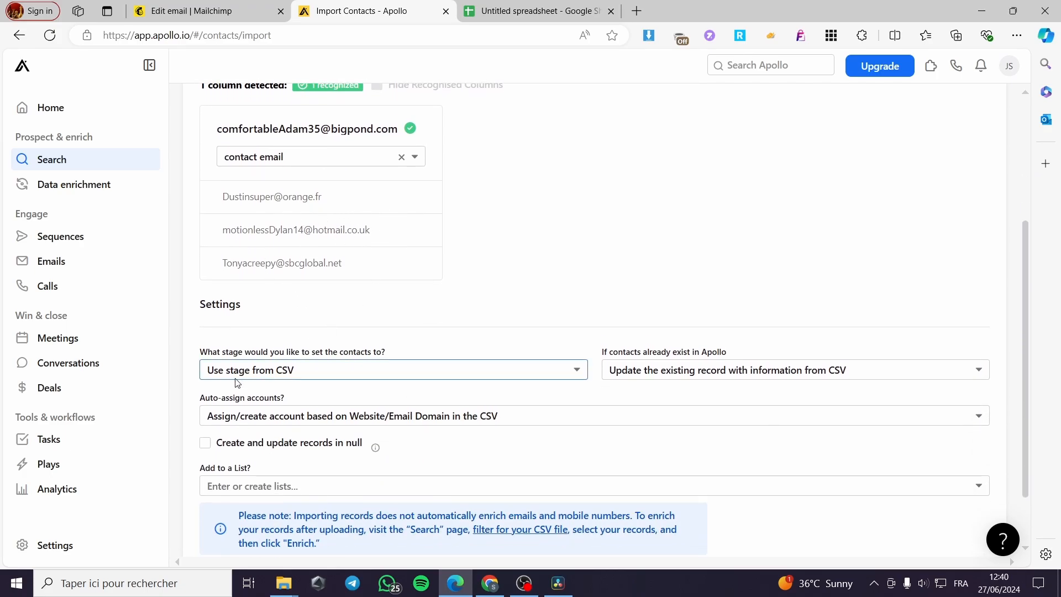
scroll(290, 373, down, 1)
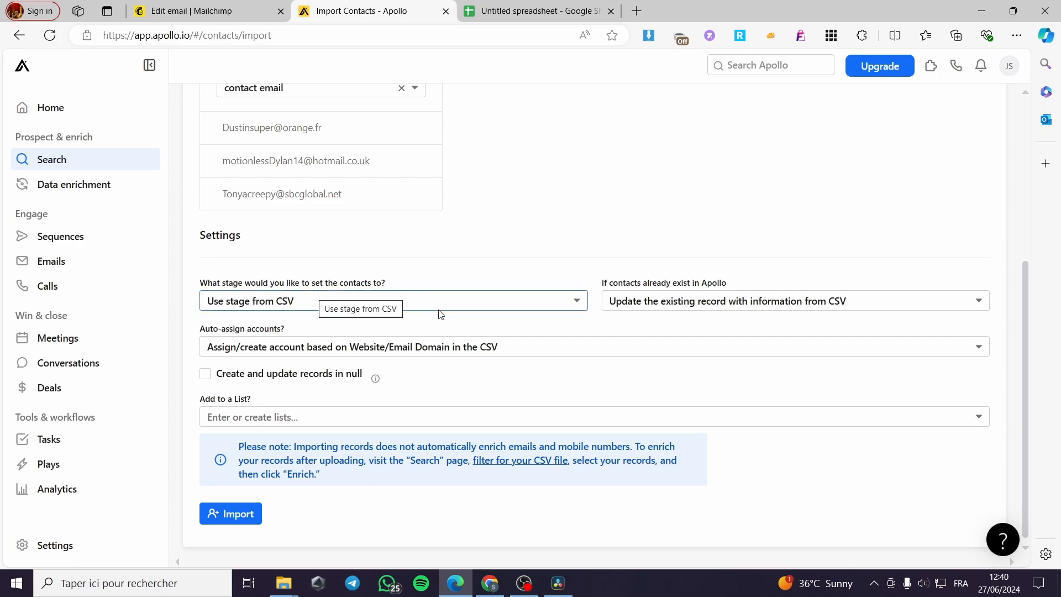
scroll(365, 381, down, 1)
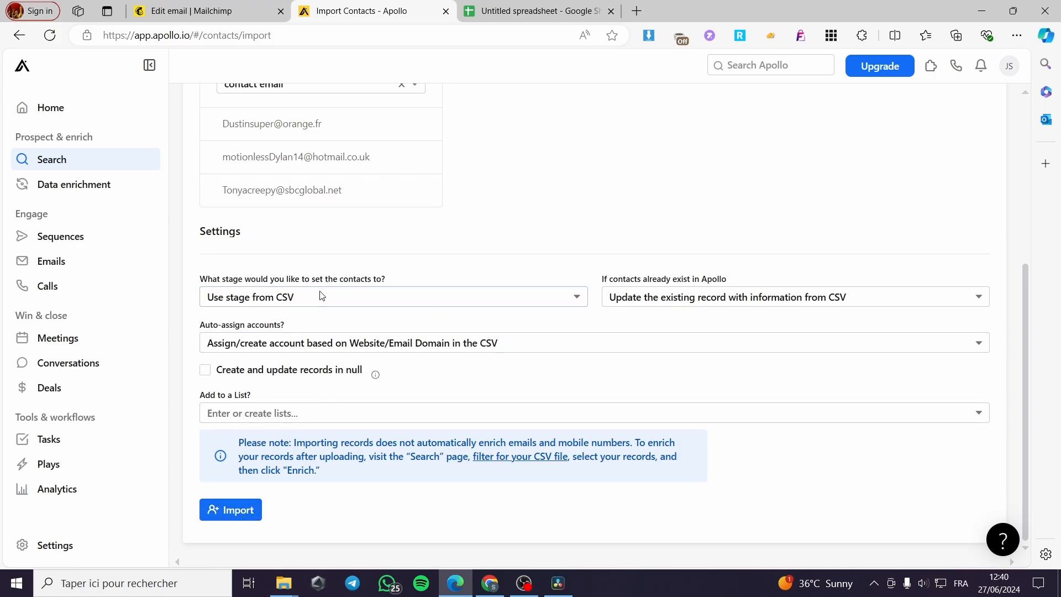
click(244, 508)
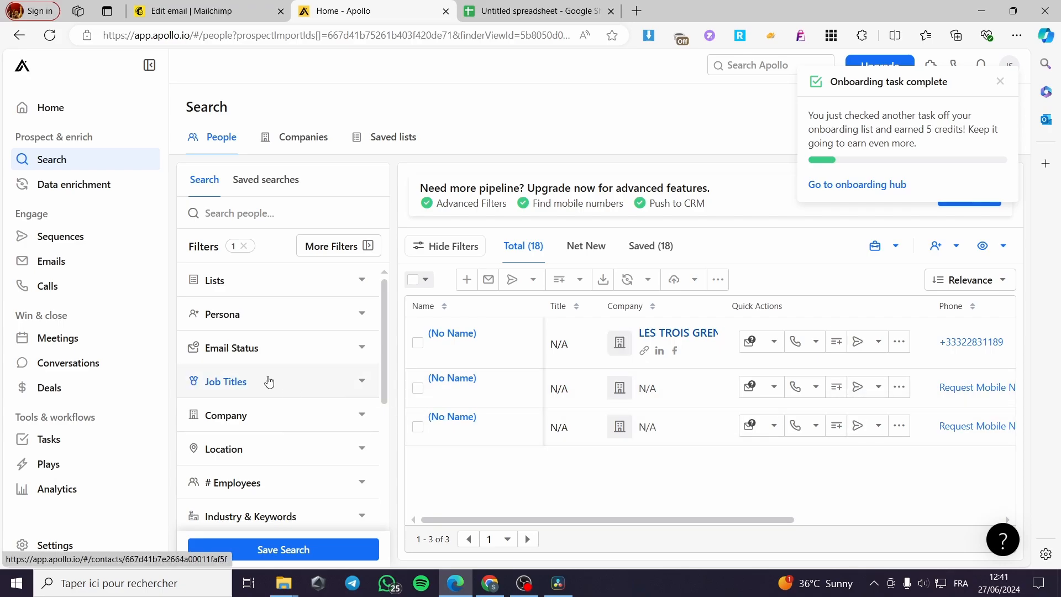
- Create a new sequence from the pre-formatted template "Tailor messaging to role"
click(59, 238)
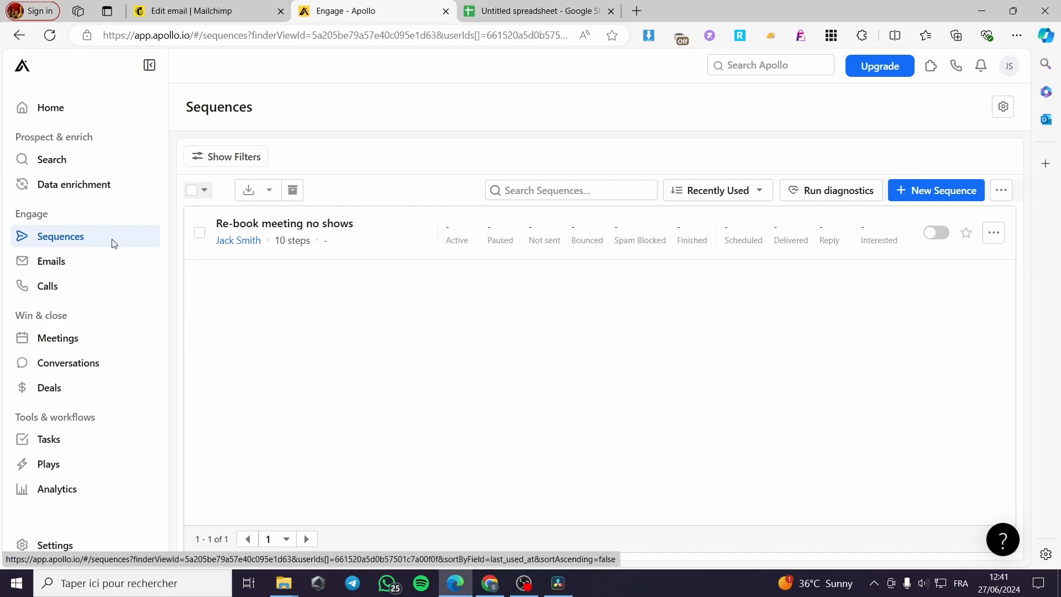
click(930, 194)
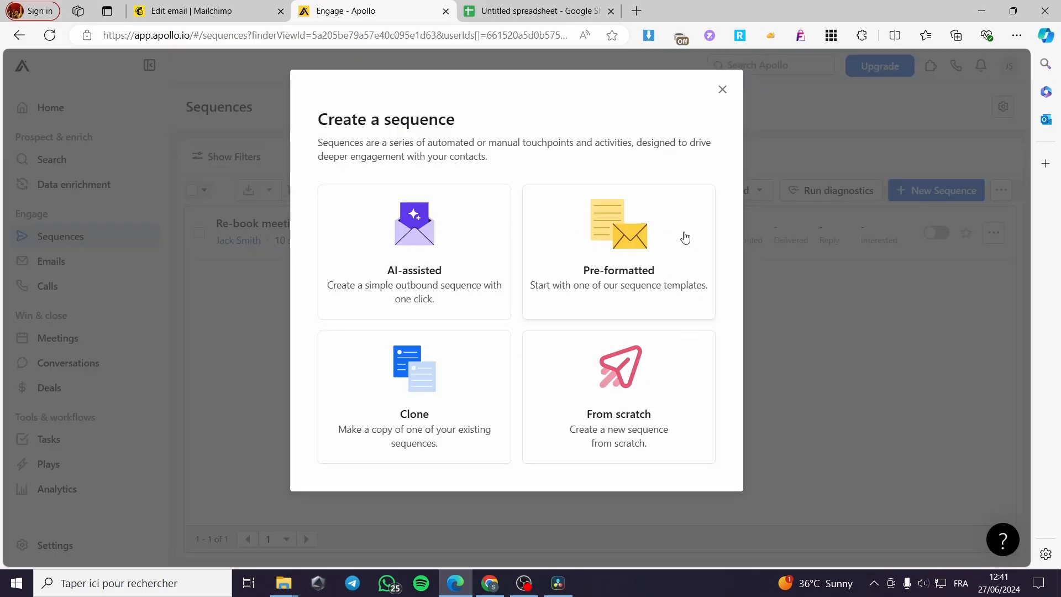
click(623, 201)
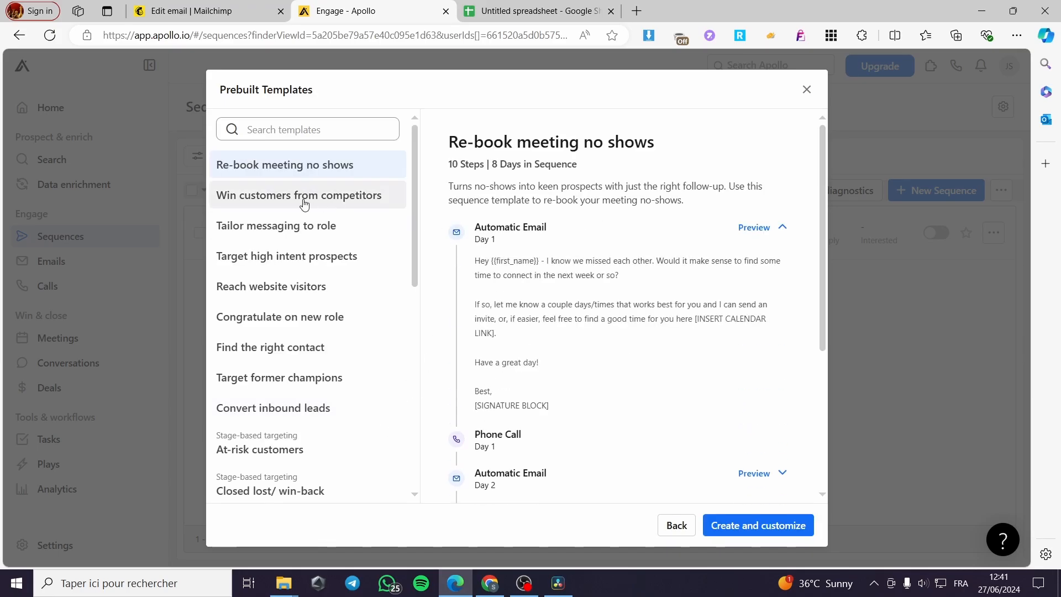
click(310, 194)
click(291, 238)
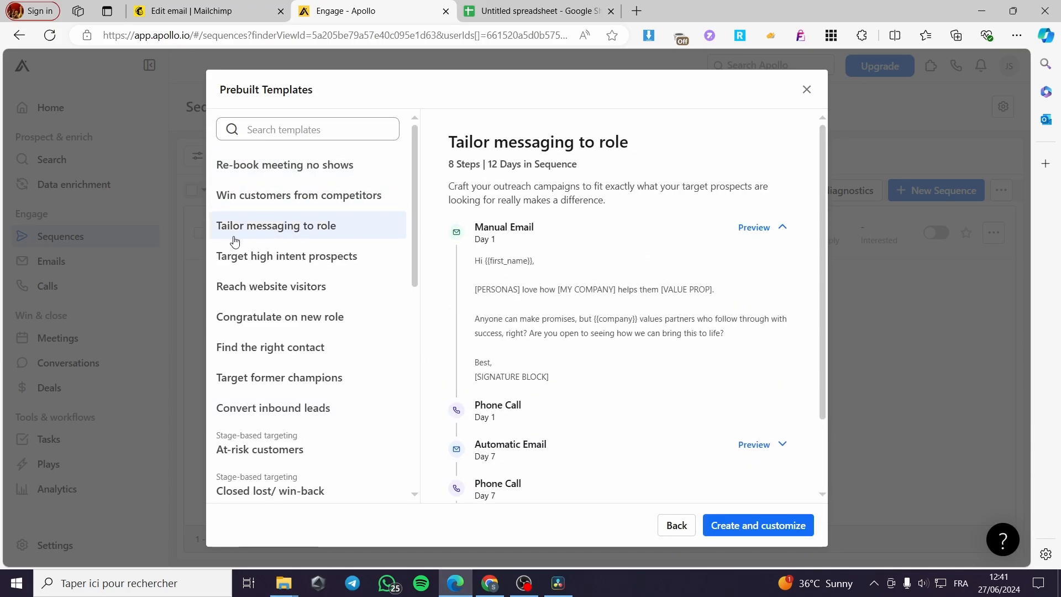
scroll(547, 338, down, 2)
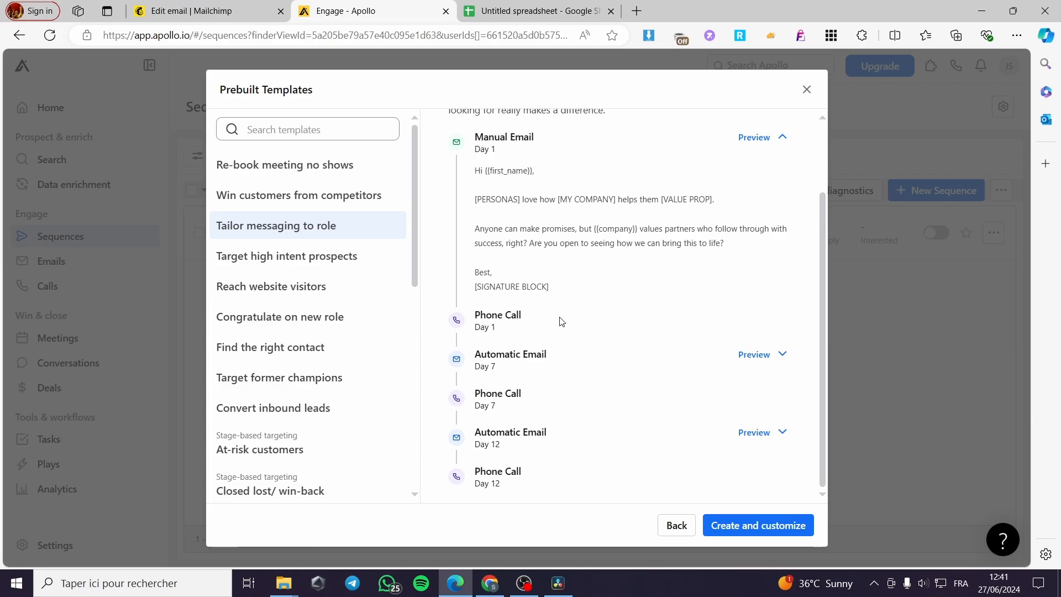
click(743, 526)
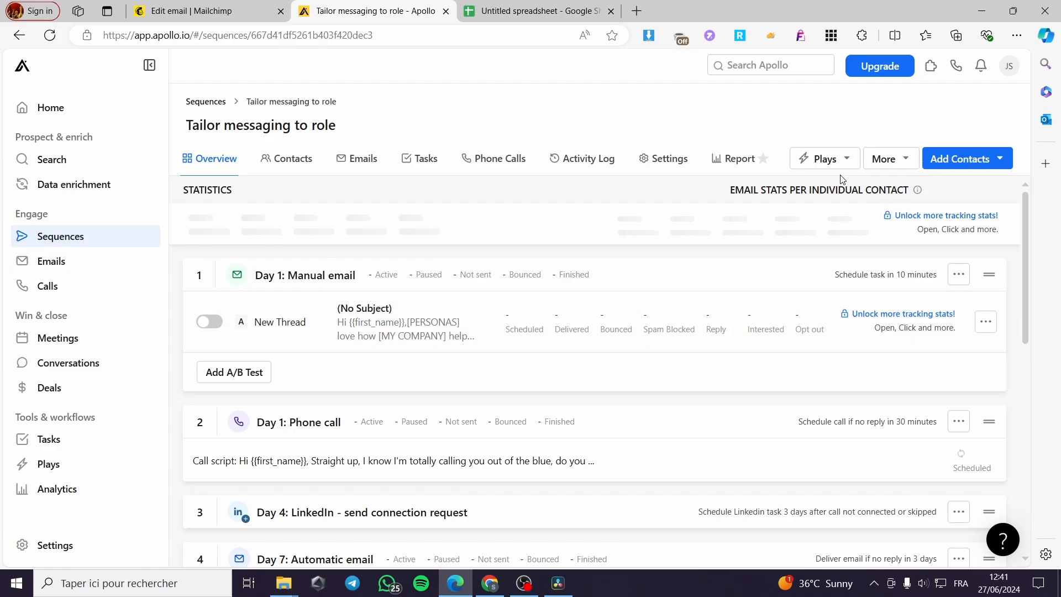
- Check the options for adding contacts to the sequence, and open the Emails page
click(997, 161)
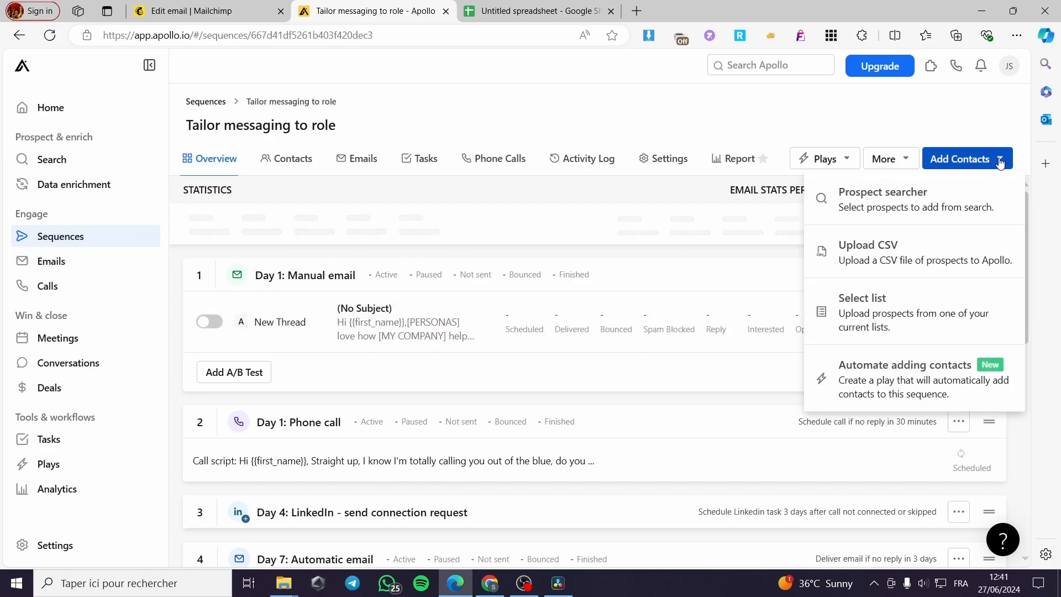
click(998, 160)
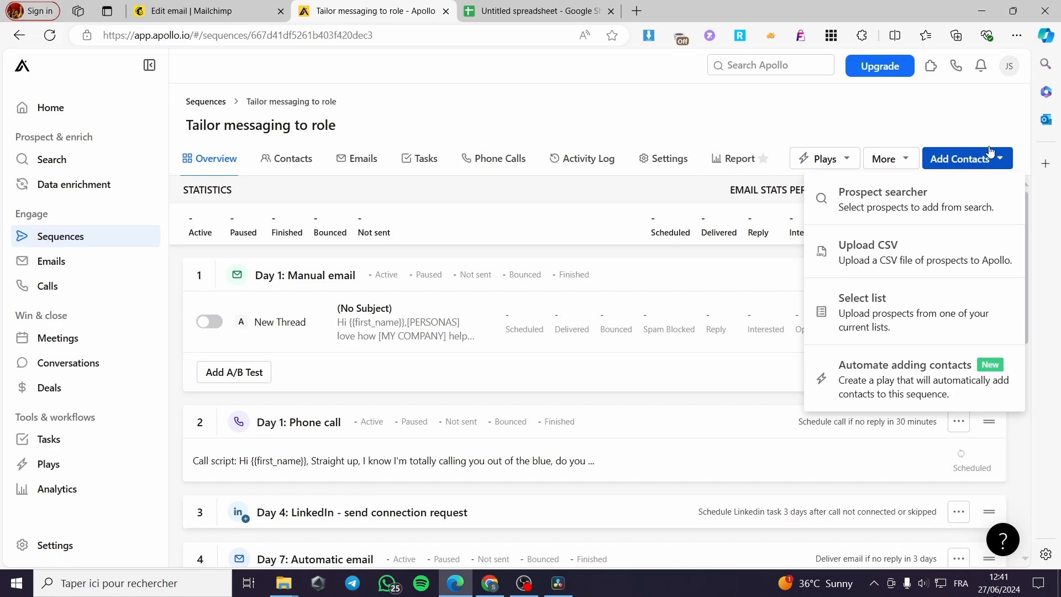
click(105, 270)
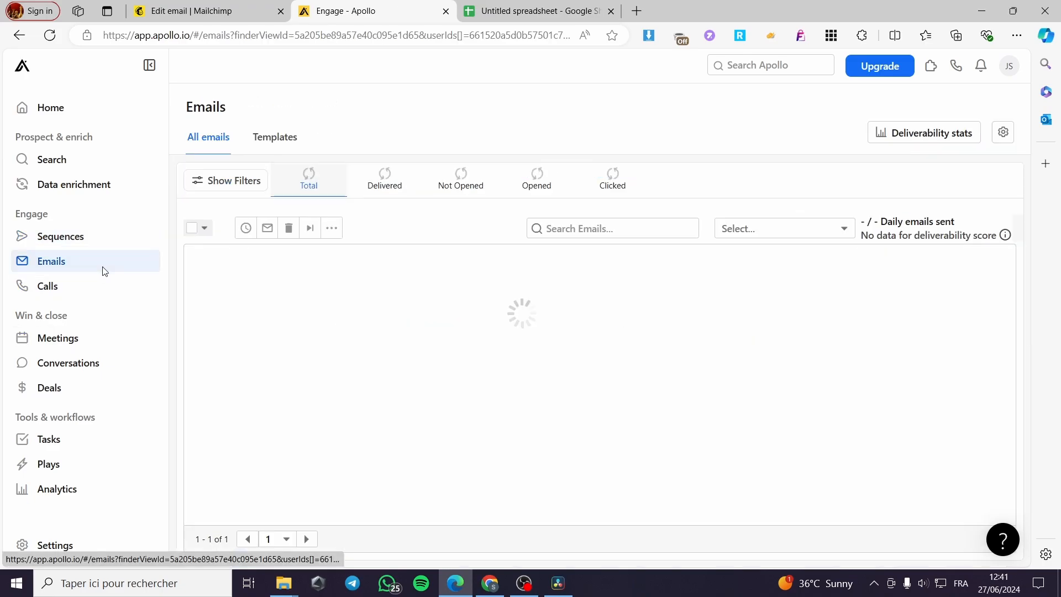